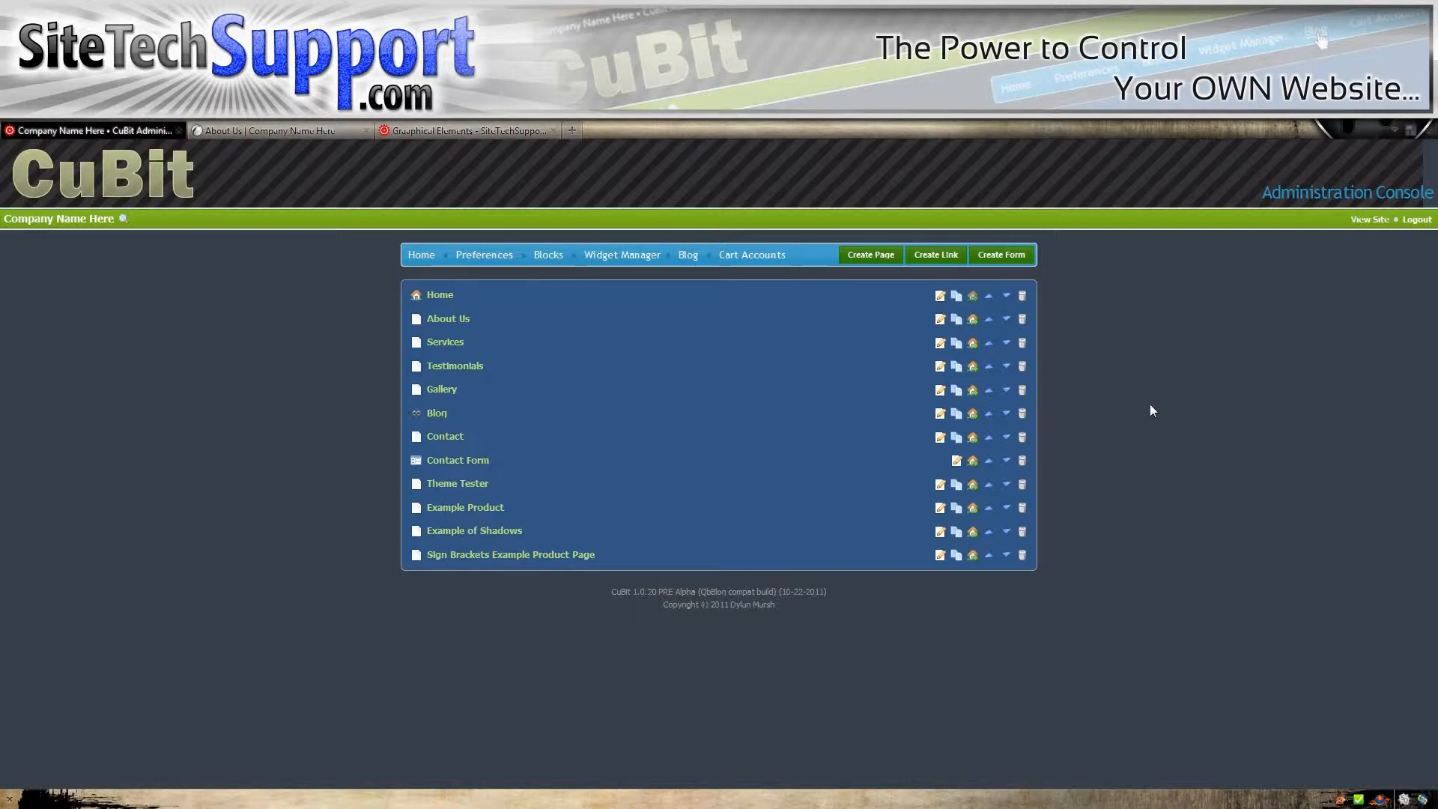
Open the About Us page for editing and clear all of its existing content
left_click(446, 321)
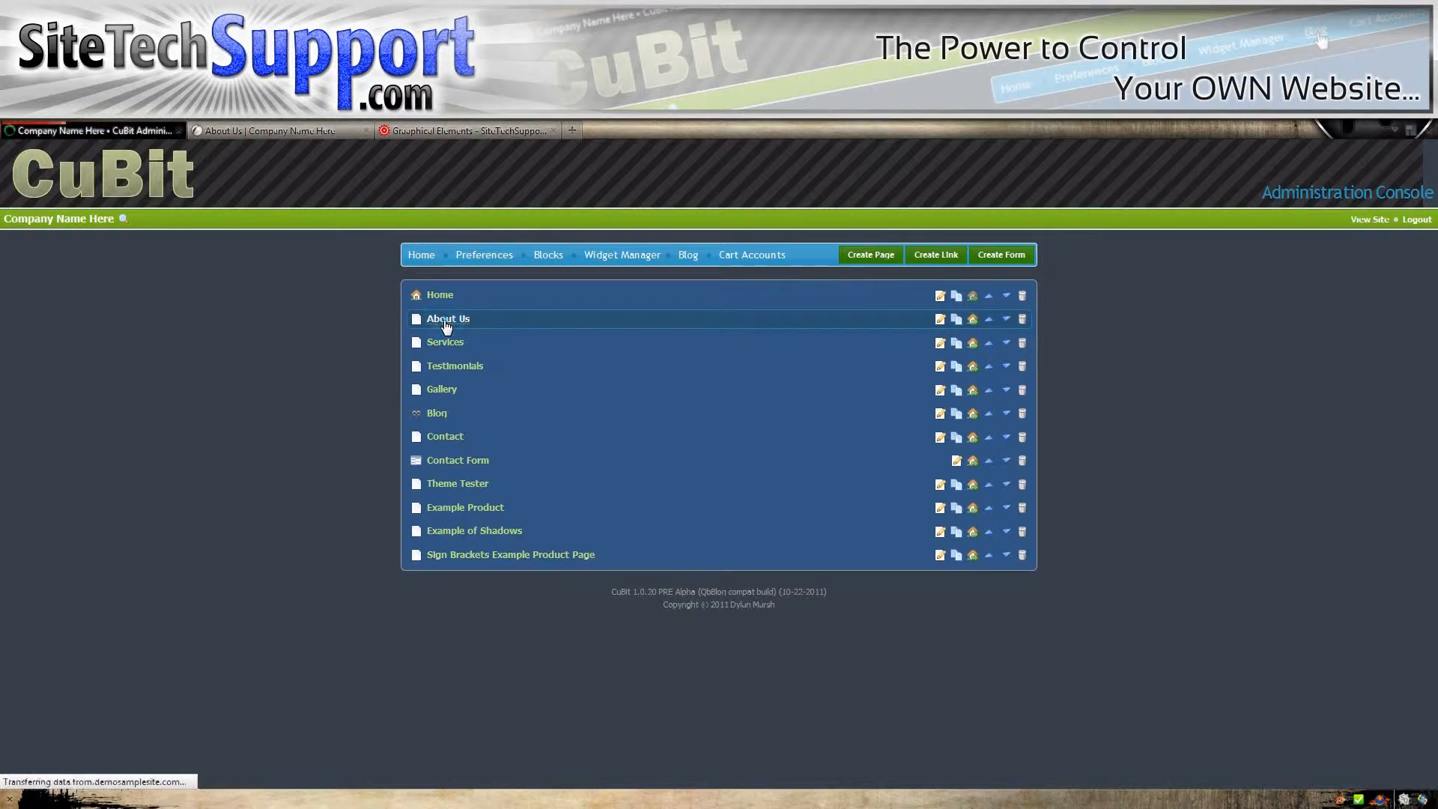
left_click(773, 520)
key("ctrl+a")
key("BackSpace")
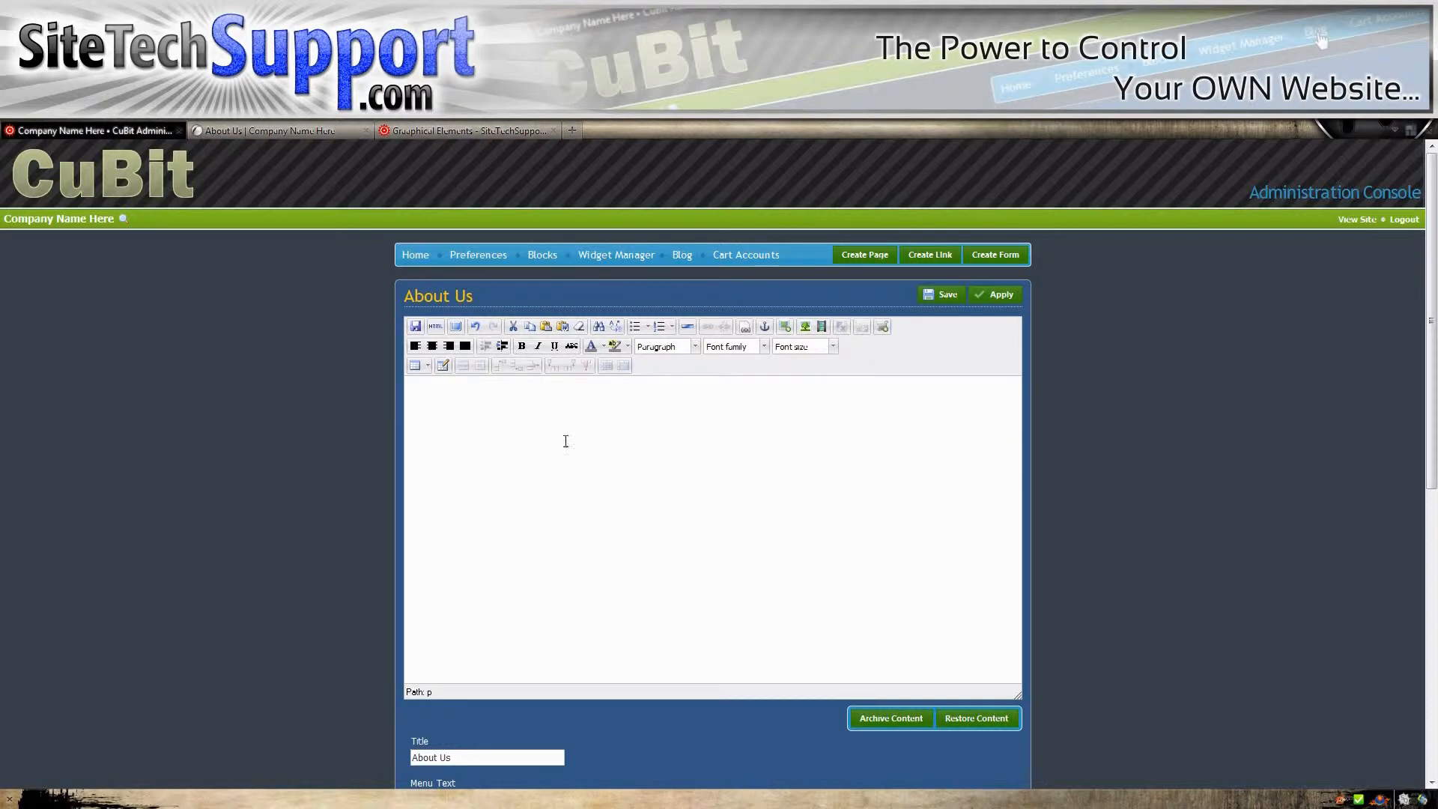
left_click(617, 442)
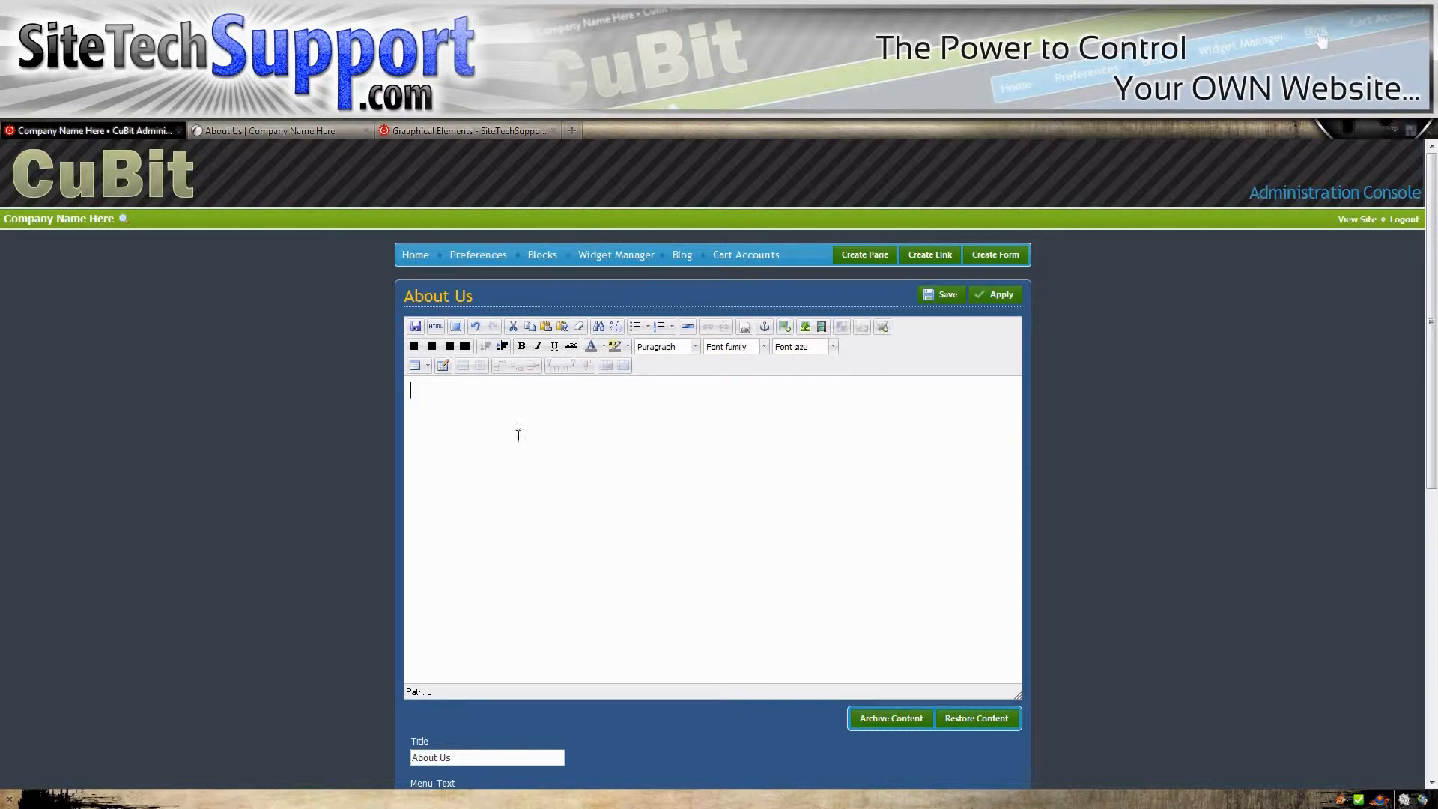
Insert the copied company description into the empty page using Paste from Word
left_click(564, 331)
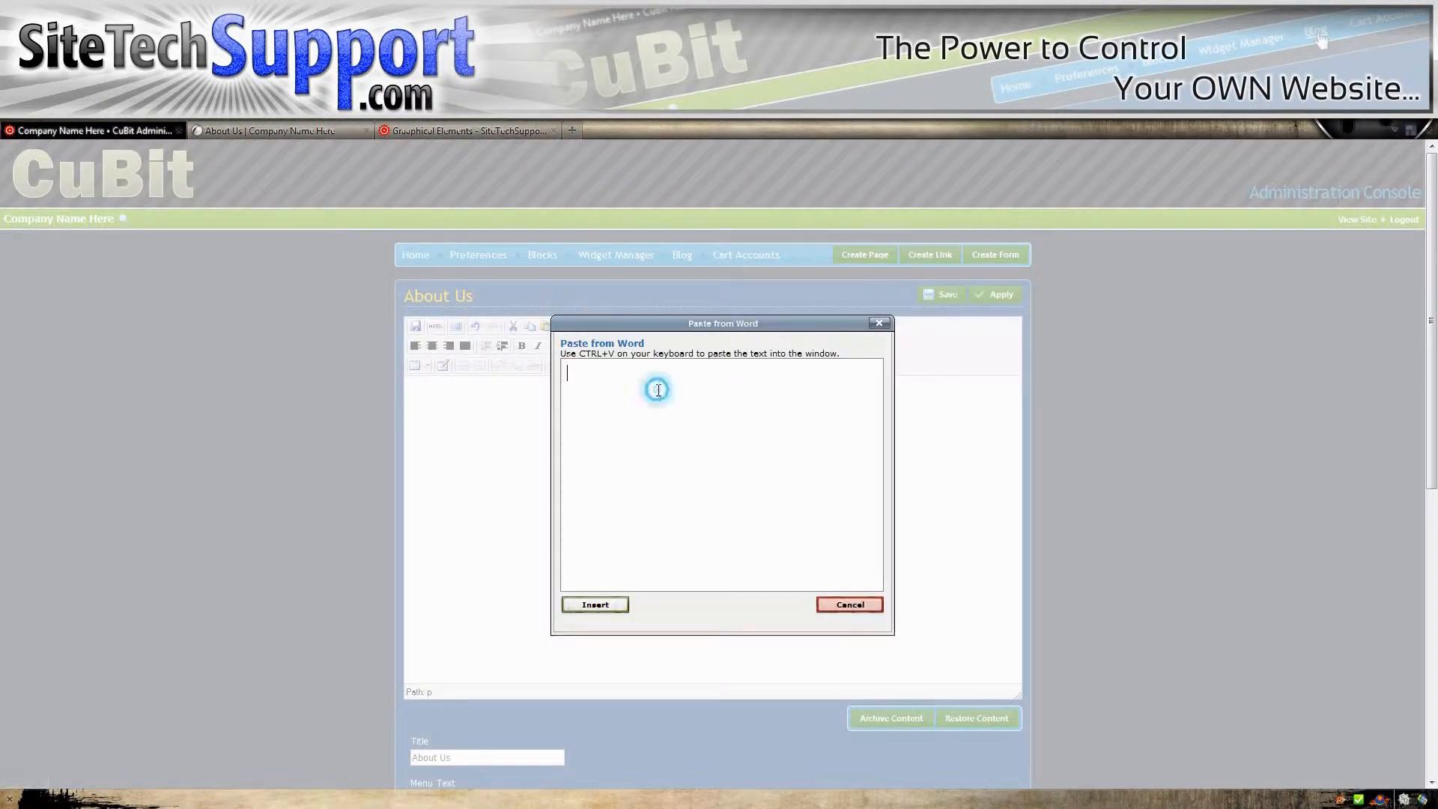
key("ctrl+v")
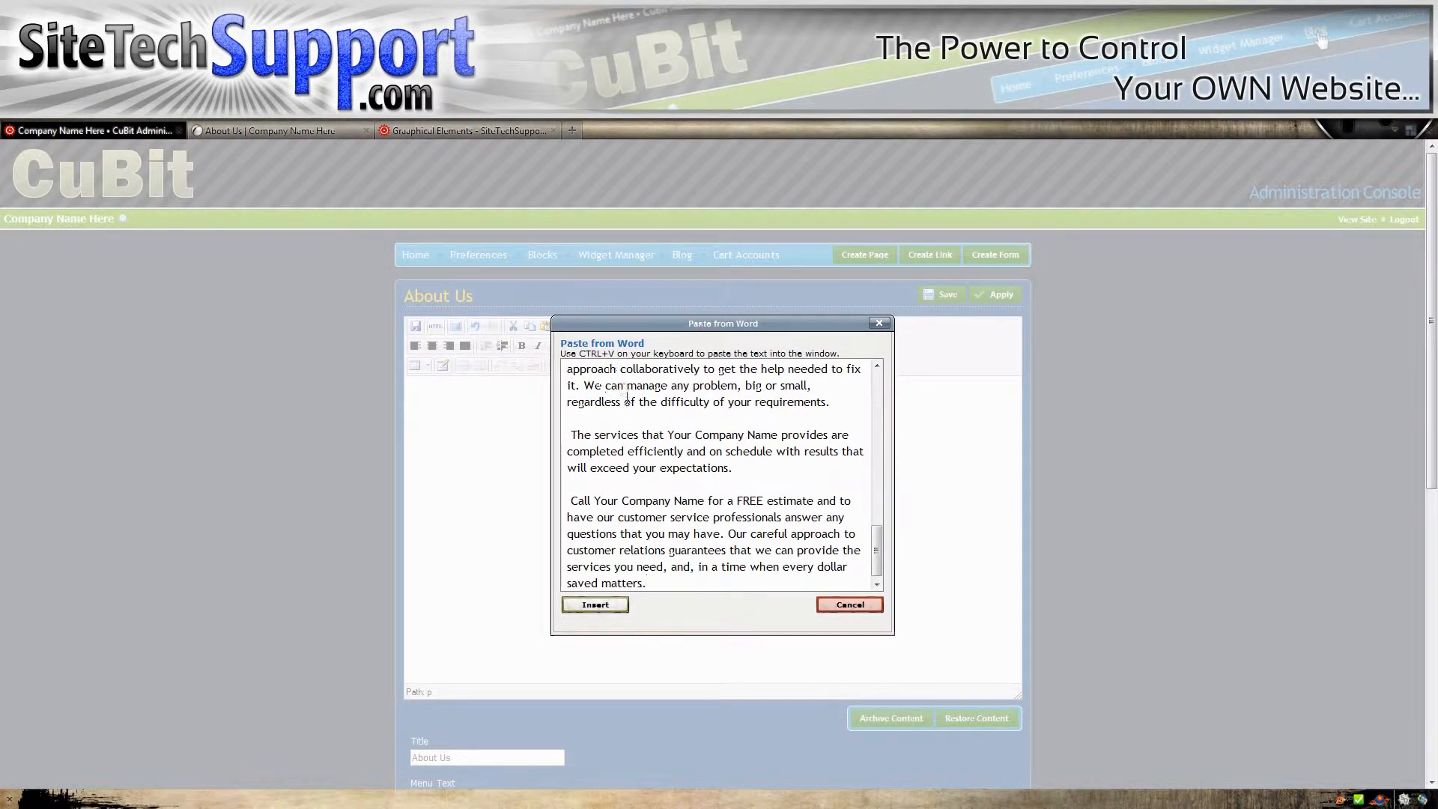
left_click(605, 604)
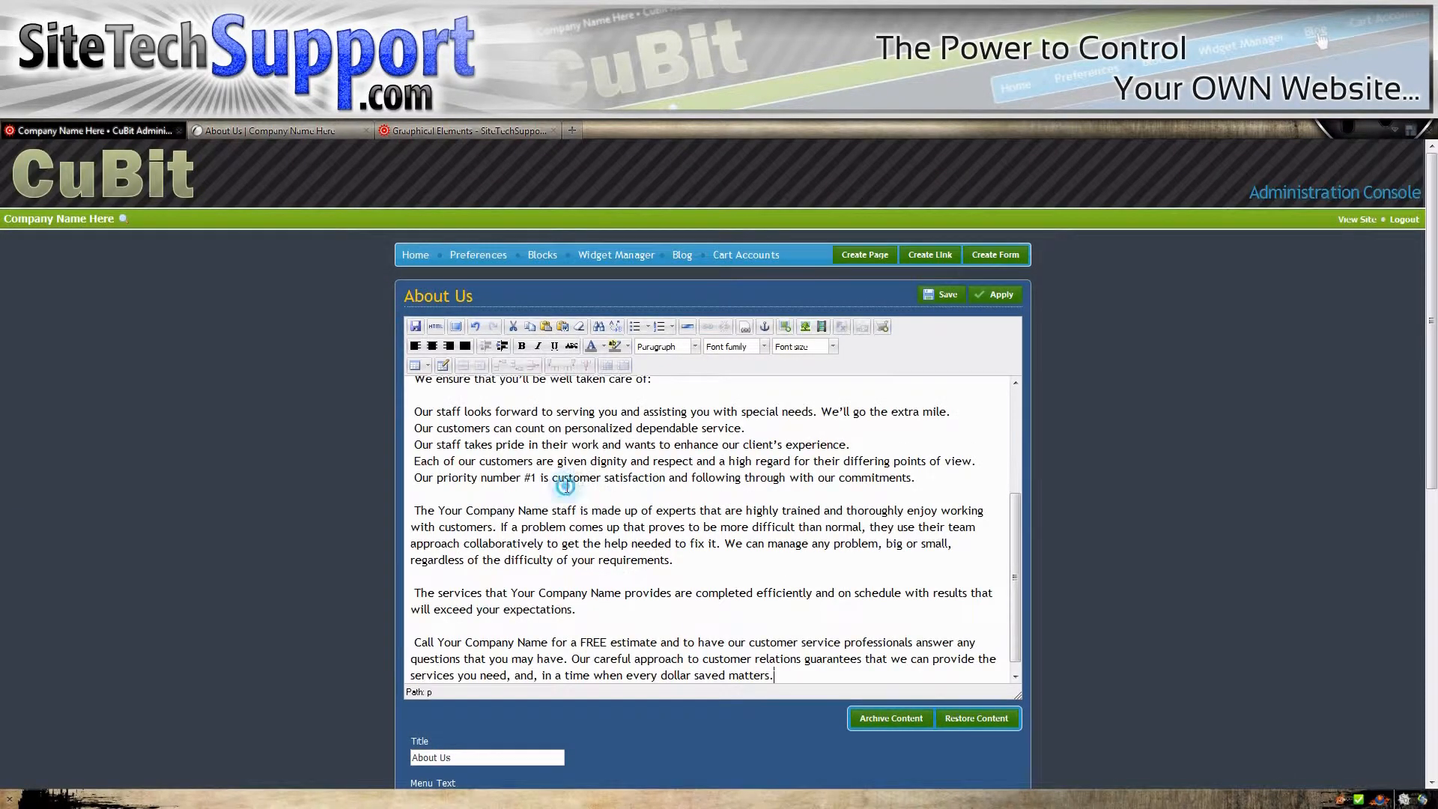
scroll(502, 508, "up", 3)
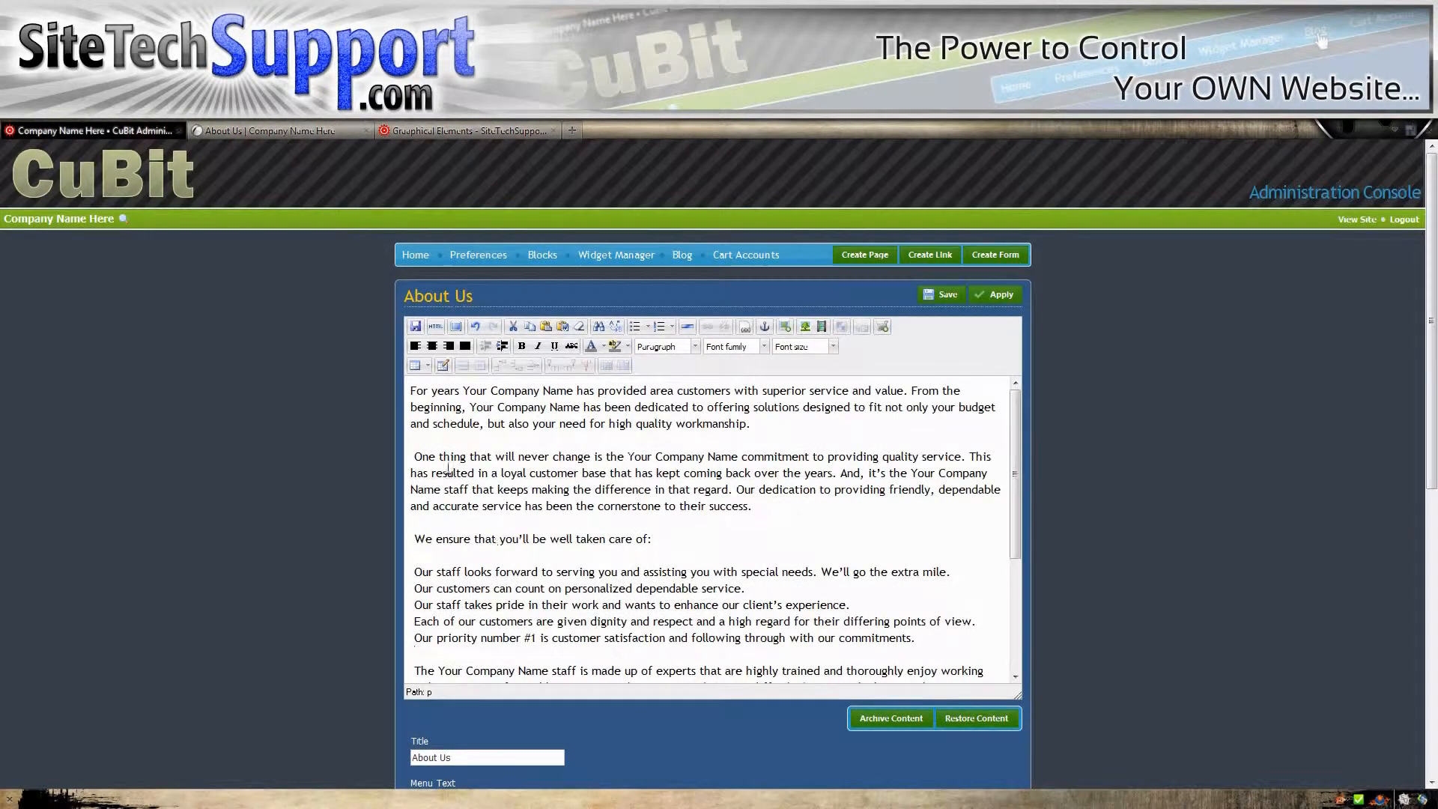
Remove the leading space from the "We ensure that you'll be well taken care of:" line and the five statement lines below it
left_click(414, 539)
key("BackSpace")
key("Down")
key("Down")
key("Delete")
key("Down")
key("Delete")
key("Down")
key("Delete")
key("Down")
key("Delete")
key("Down")
key("Delete")
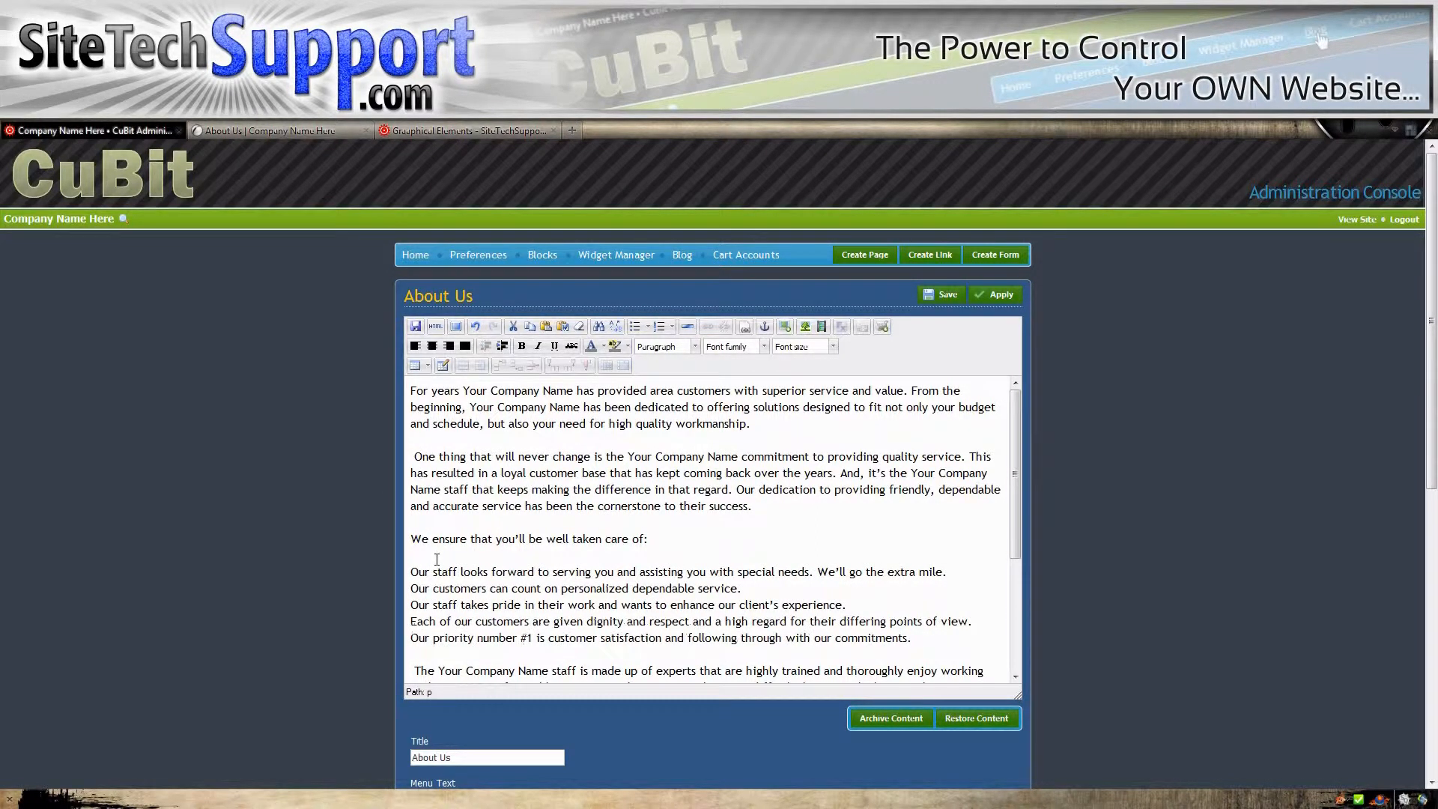
Remove the leading space from the paragraphs starting "One thing", "The Your Company Name staff", "The services" and "Call Your Company Name"
left_click(411, 459)
scroll(411, 466, "down", 5)
left_click(413, 501)
key("Delete")
left_click(413, 582)
key("Delete")
left_click(415, 626)
key("Delete")
scroll(494, 551, "up", 5)
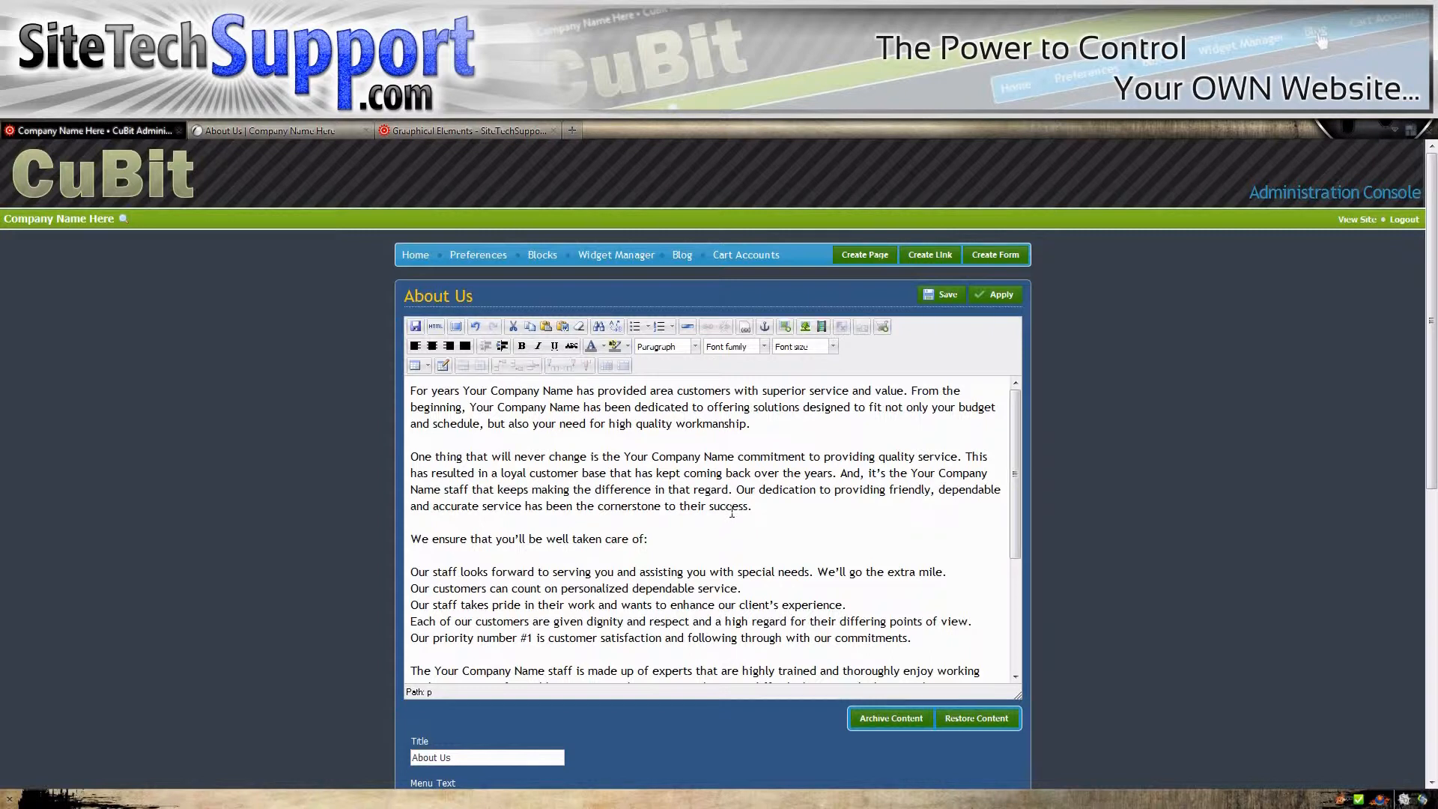
Make the line "We ensure that you'll be well taken care of:" bold
left_click(450, 549)
left_click(414, 538)
left_click_drag(414, 538, 649, 540)
left_click(522, 346)
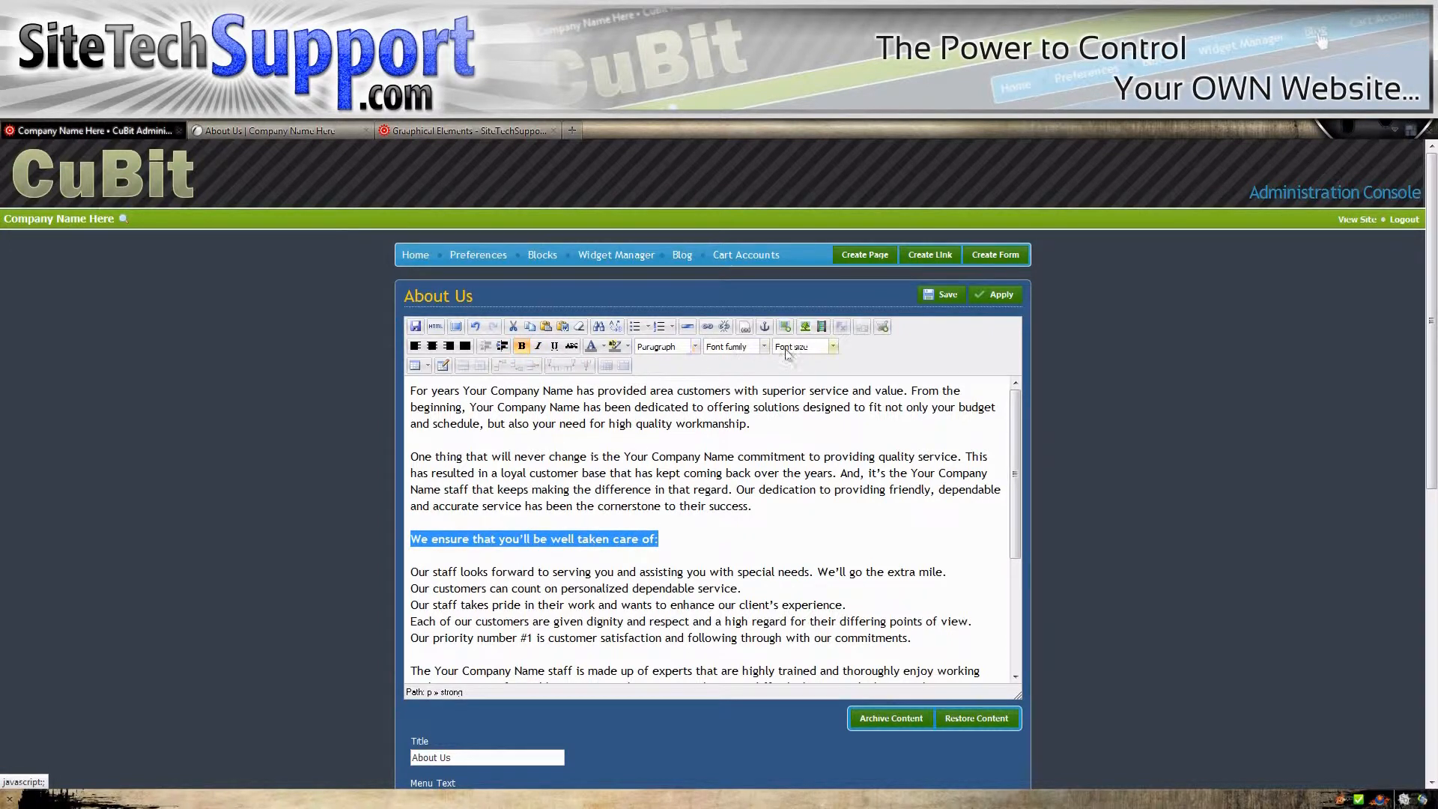
Try the Heading 2 format on the bold "We ensure that you'll be well taken care of:" line and undo it
left_click(674, 349)
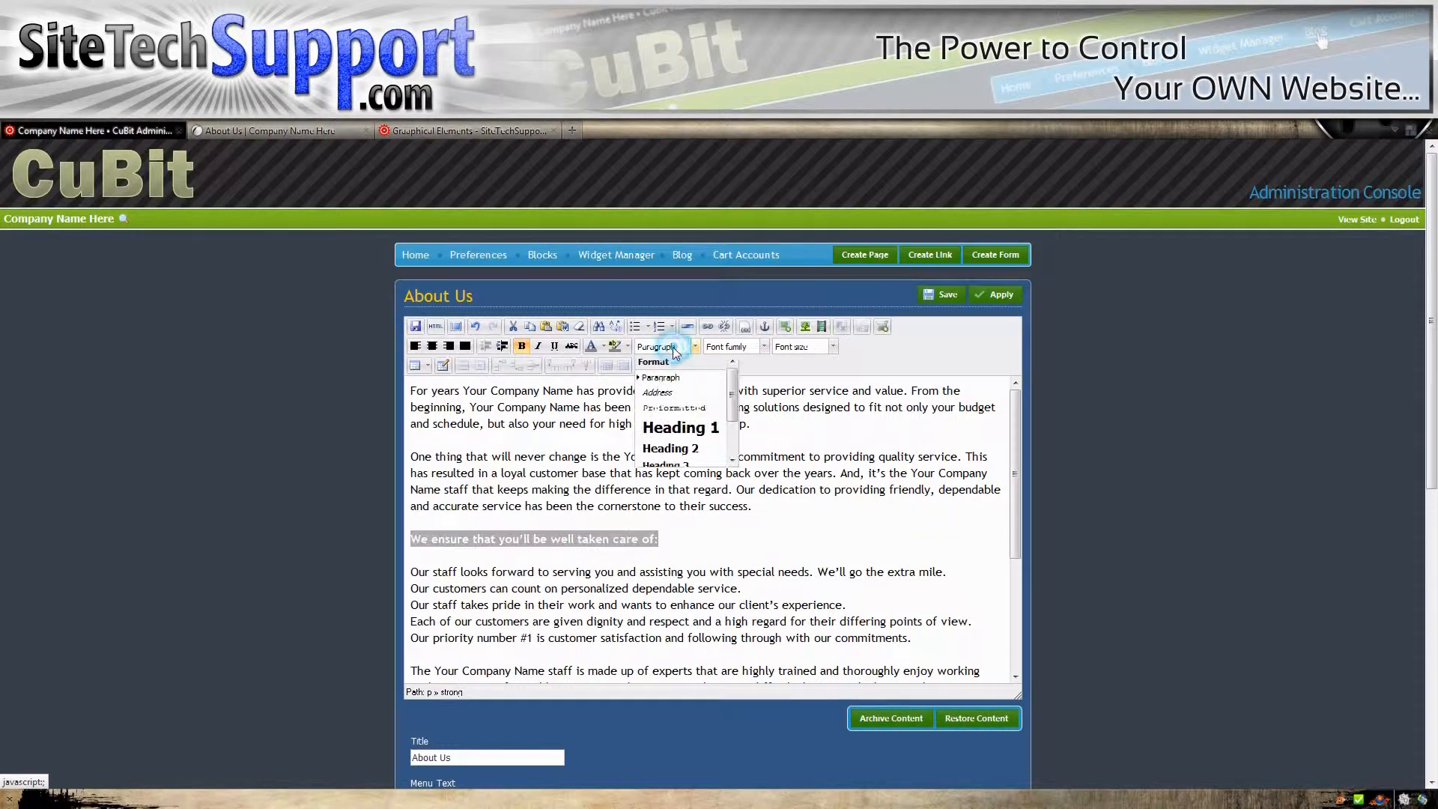
left_click(666, 449)
key("ctrl+z")
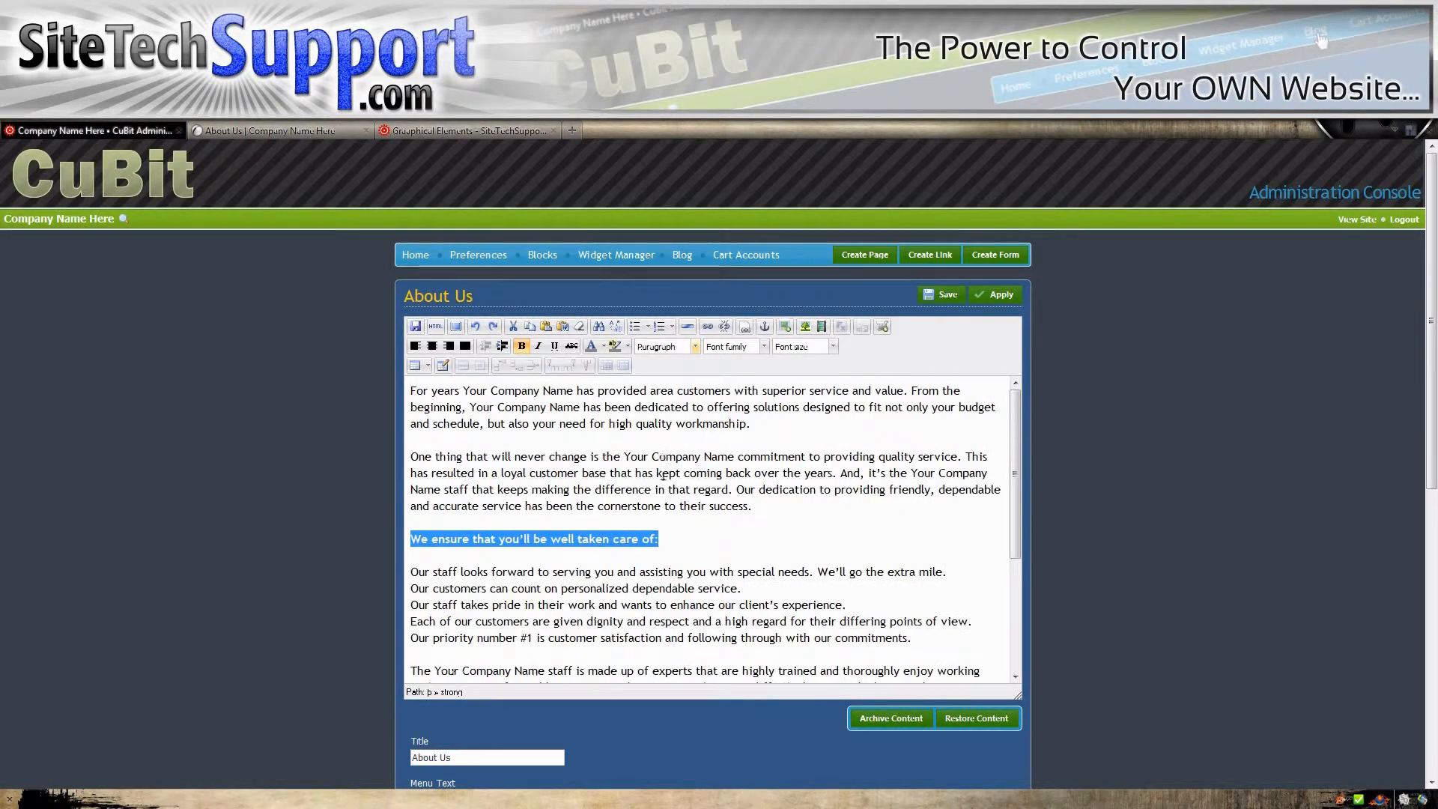
Replace the line breaks before and after the bold "We ensure" line with paragraph breaks, making it a separate paragraph
left_click(770, 508)
key("Delete")
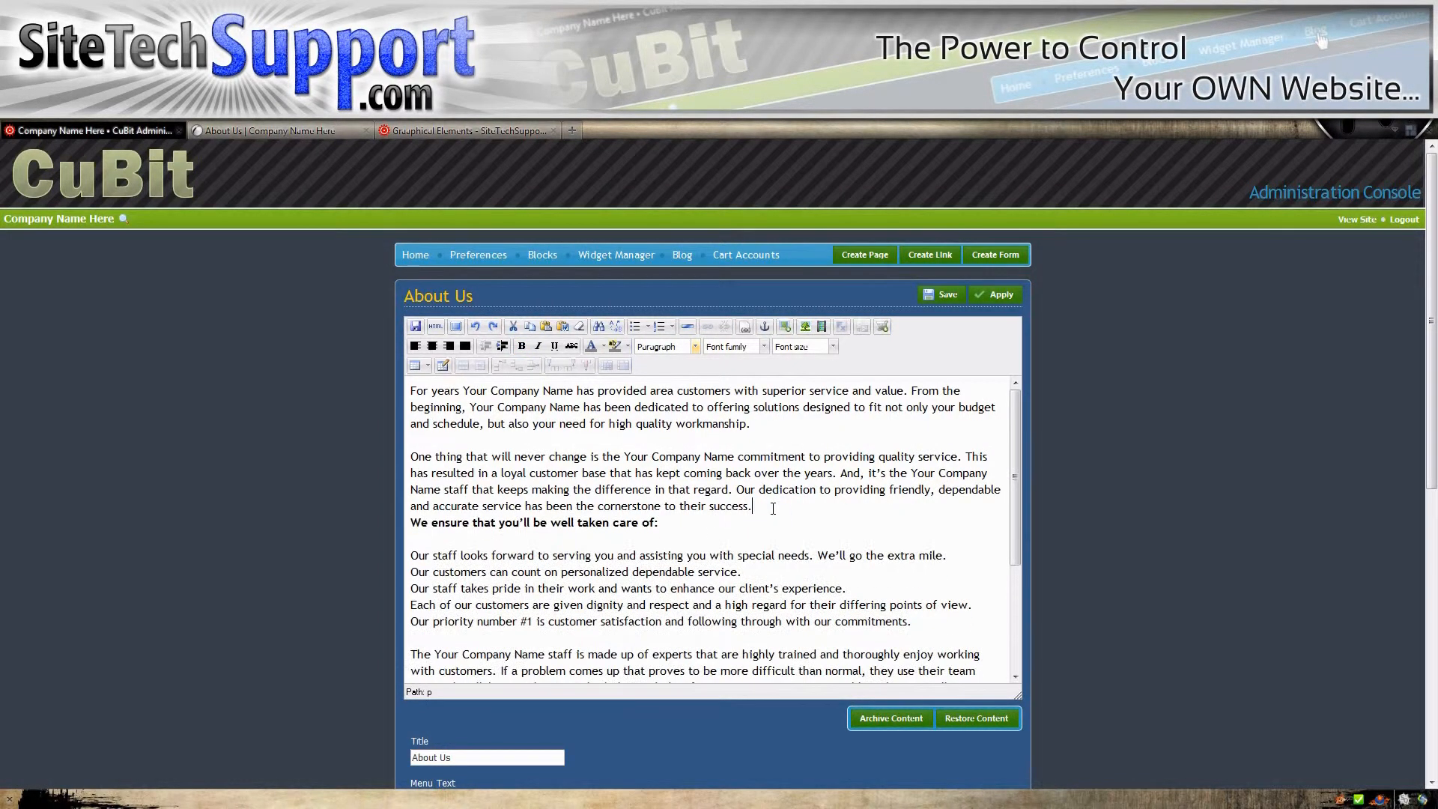
key("Delete")
key("Return")
left_click(678, 536)
key("Delete")
key("Delete")
key("Return")
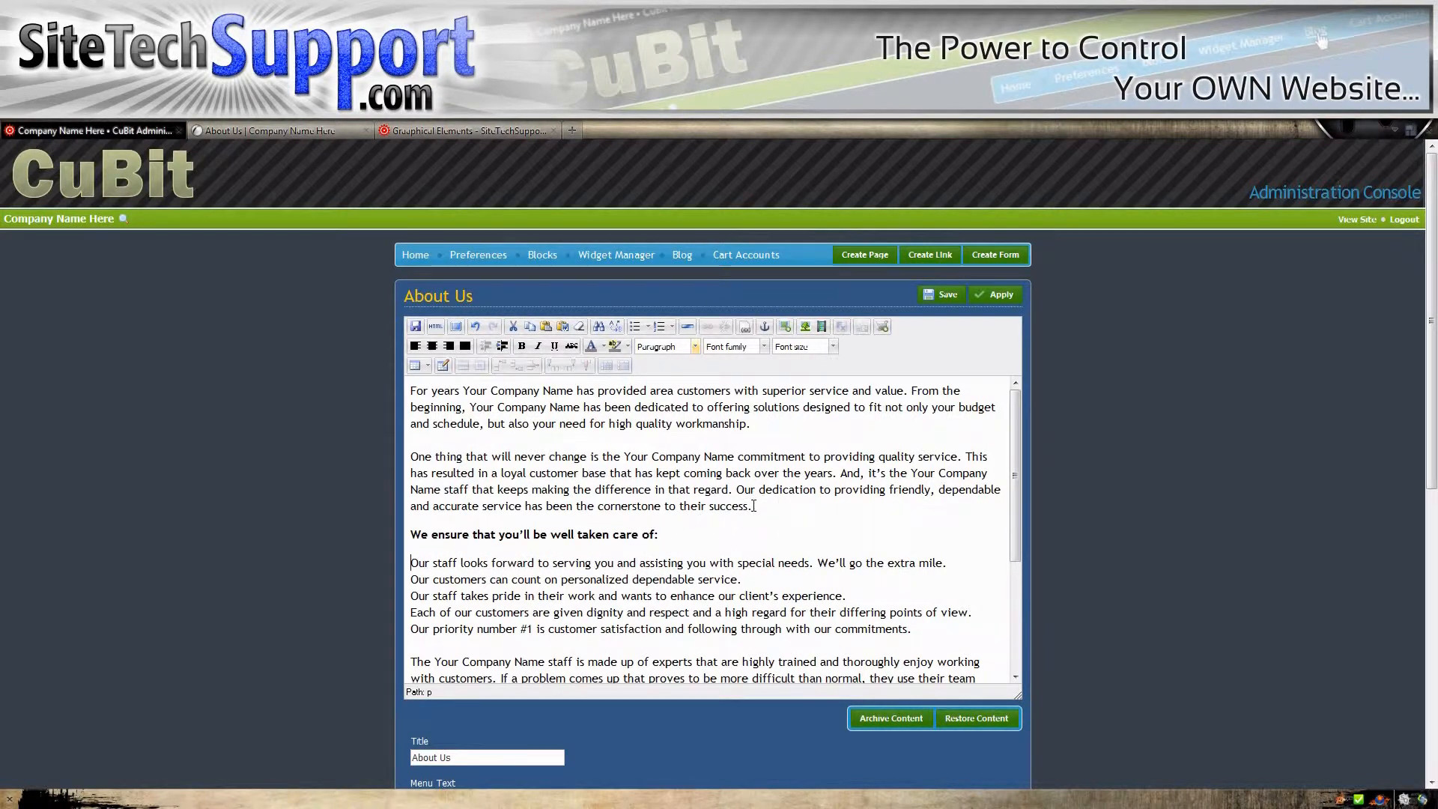
Format the separated "We ensure that you'll be well taken care of:" line as Heading 2
left_click(621, 507)
left_click(616, 534)
left_click_drag(658, 534, 414, 537)
left_click(665, 346)
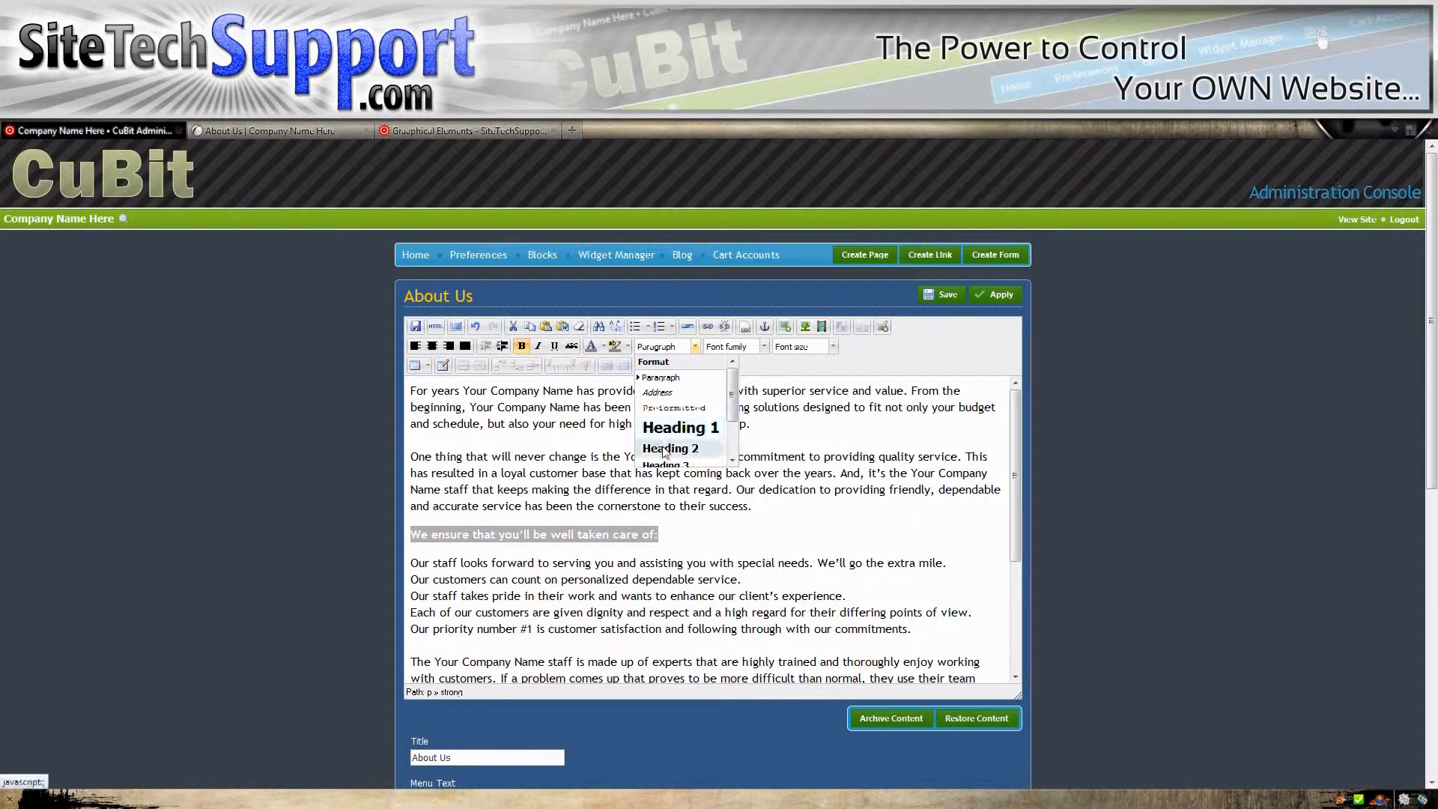
left_click(663, 446)
left_click(649, 473)
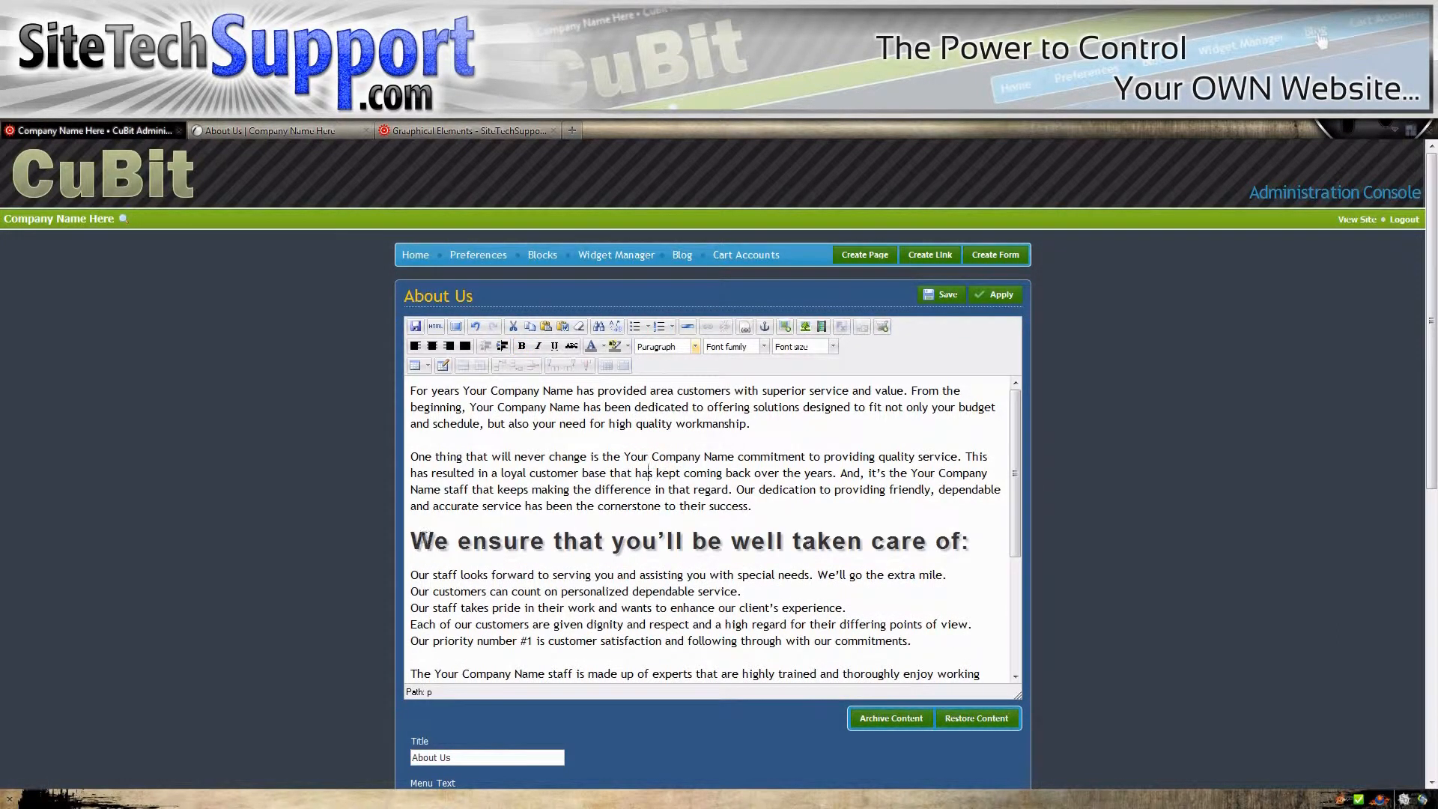
left_click_drag(708, 540, 637, 540)
left_click(557, 541)
left_click_drag(412, 540, 974, 545)
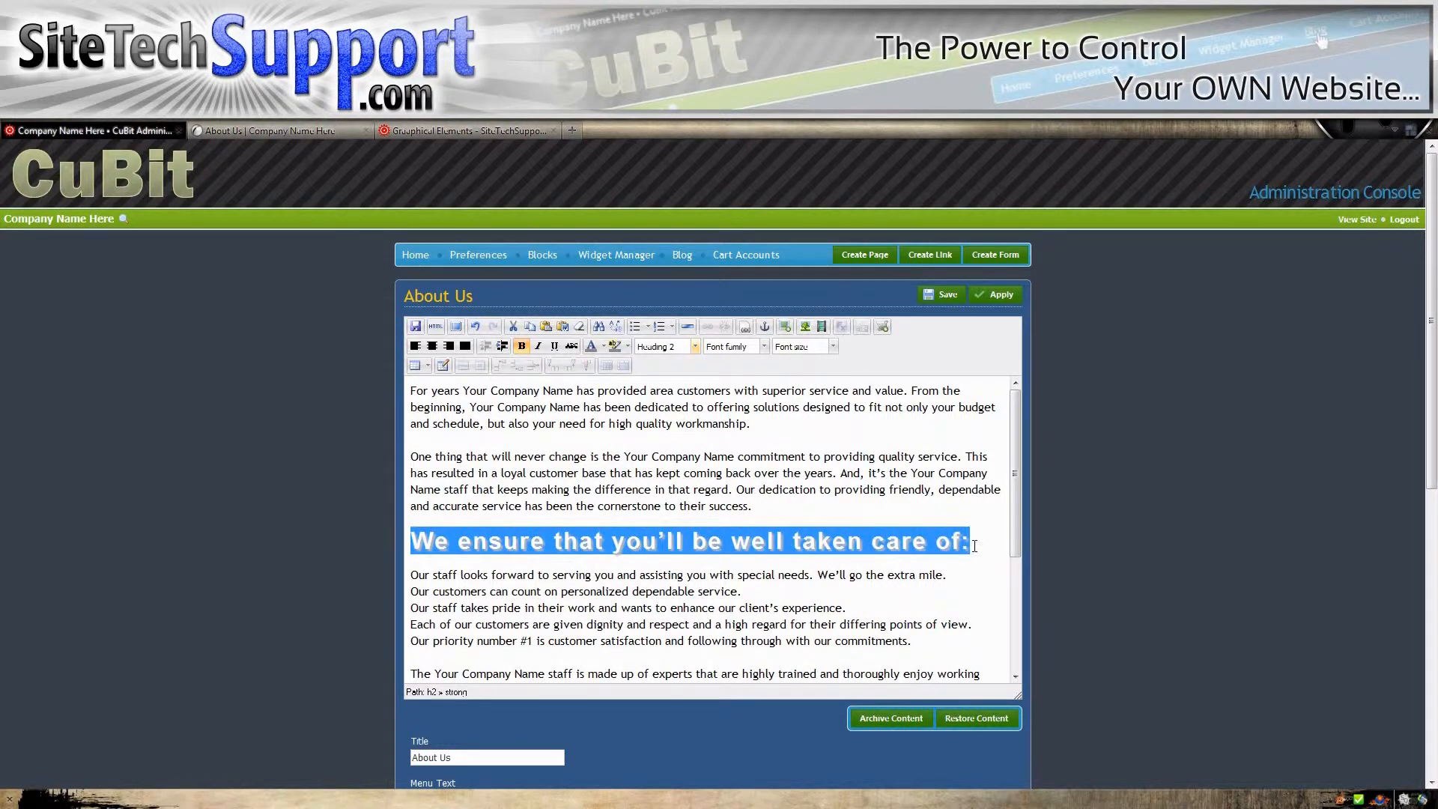
Replace the line breaks between the first paragraph and the one starting "One thing that will never change" with a paragraph break
left_click(758, 422)
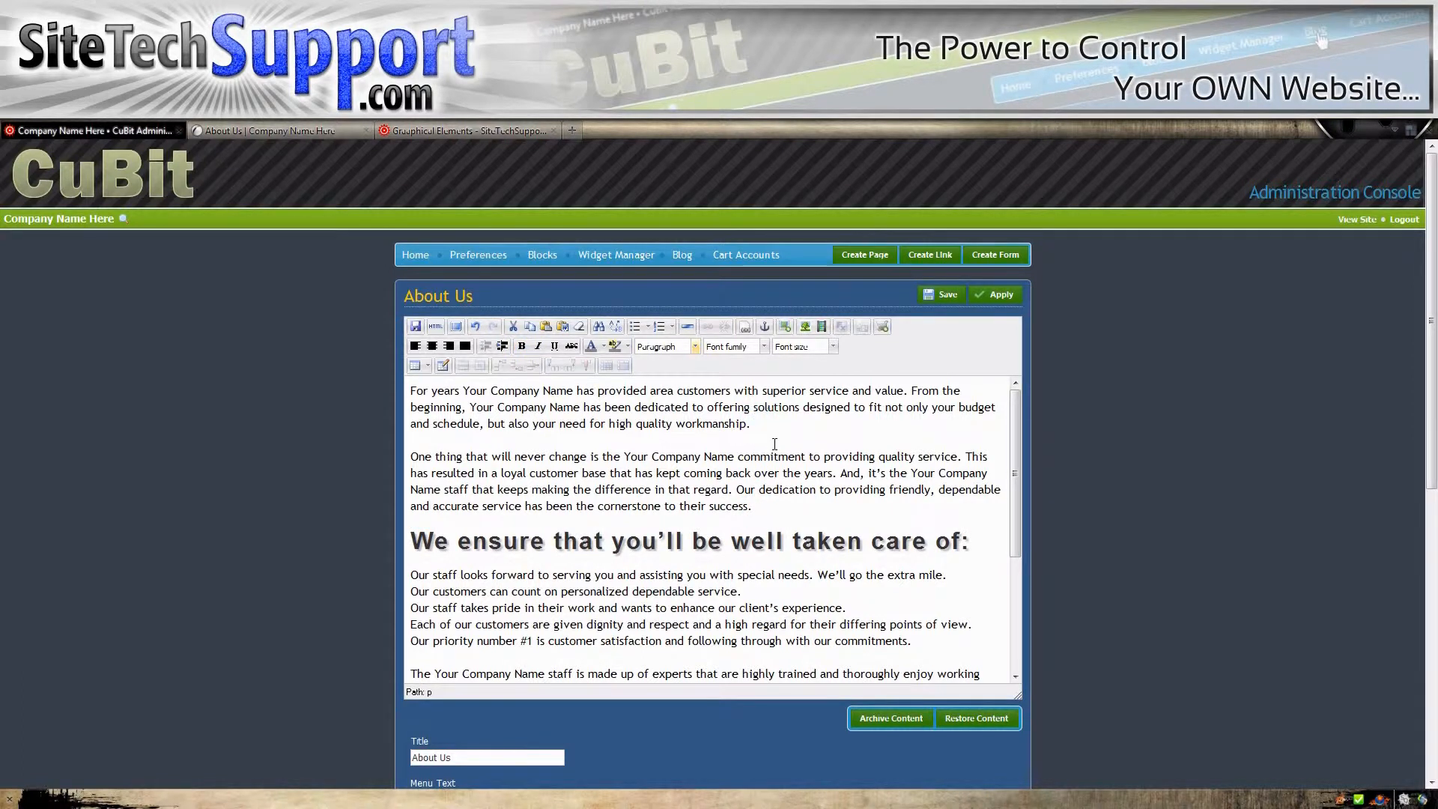
key("Delete")
key("Delete")
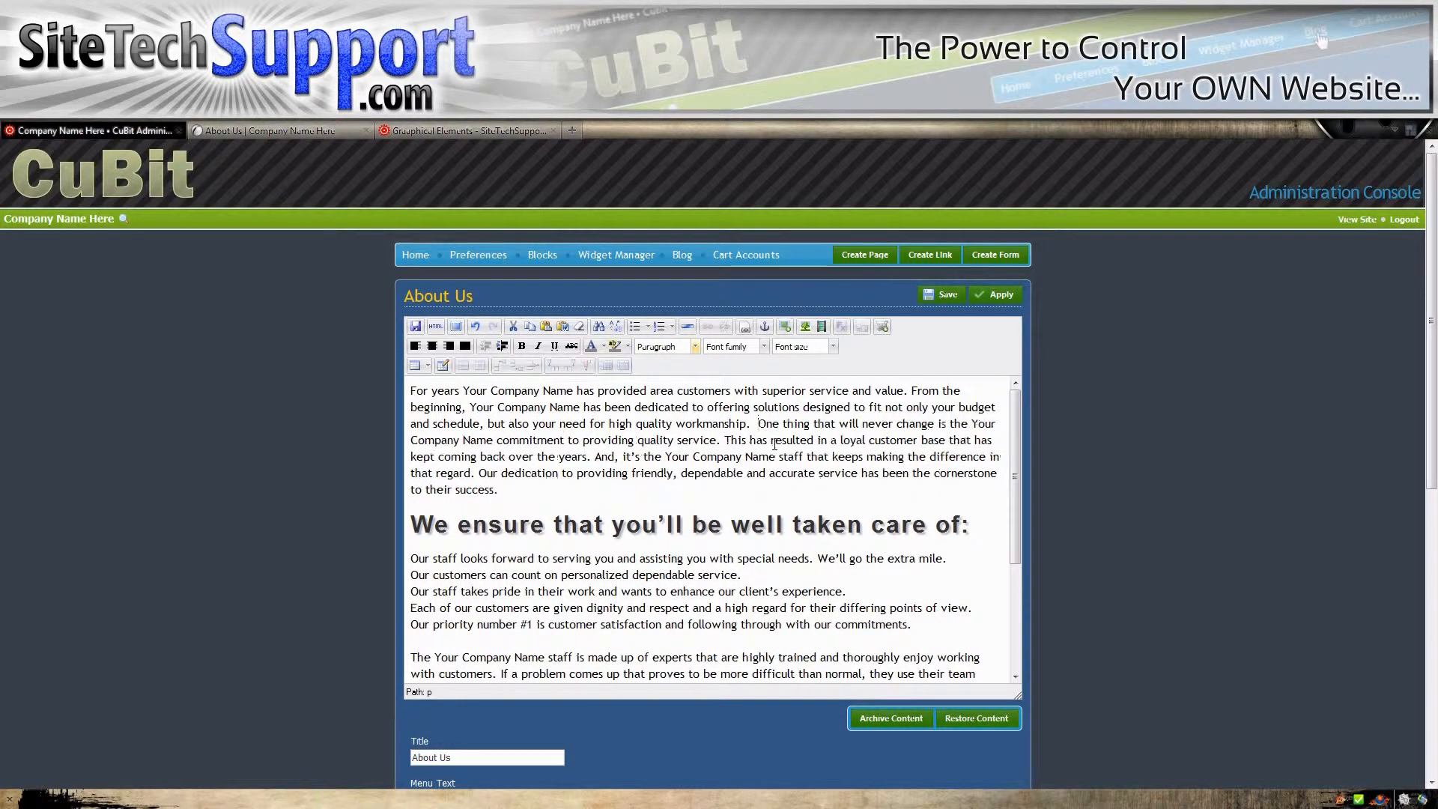
key("BackSpace")
key("Return")
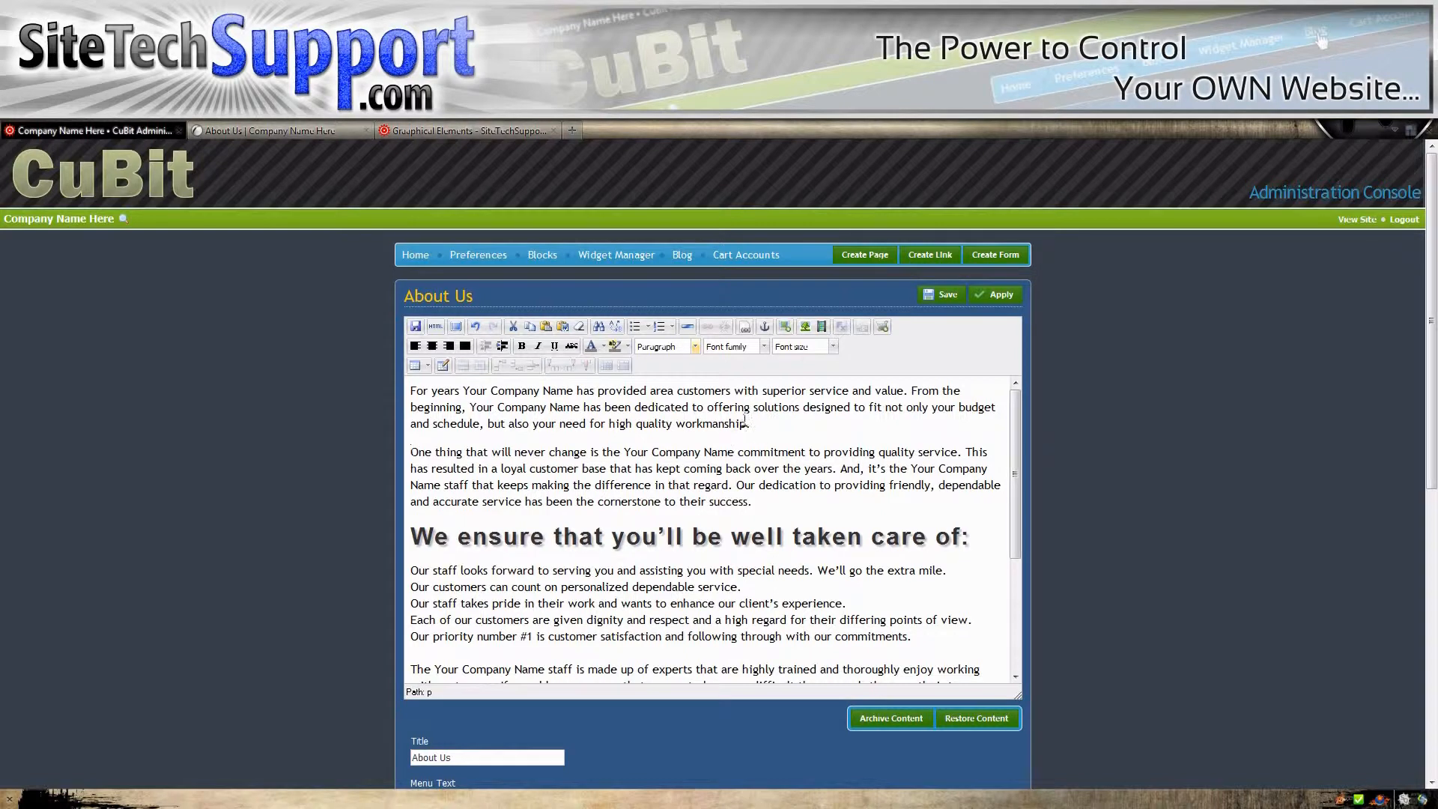
left_click_drag(749, 424, 642, 390)
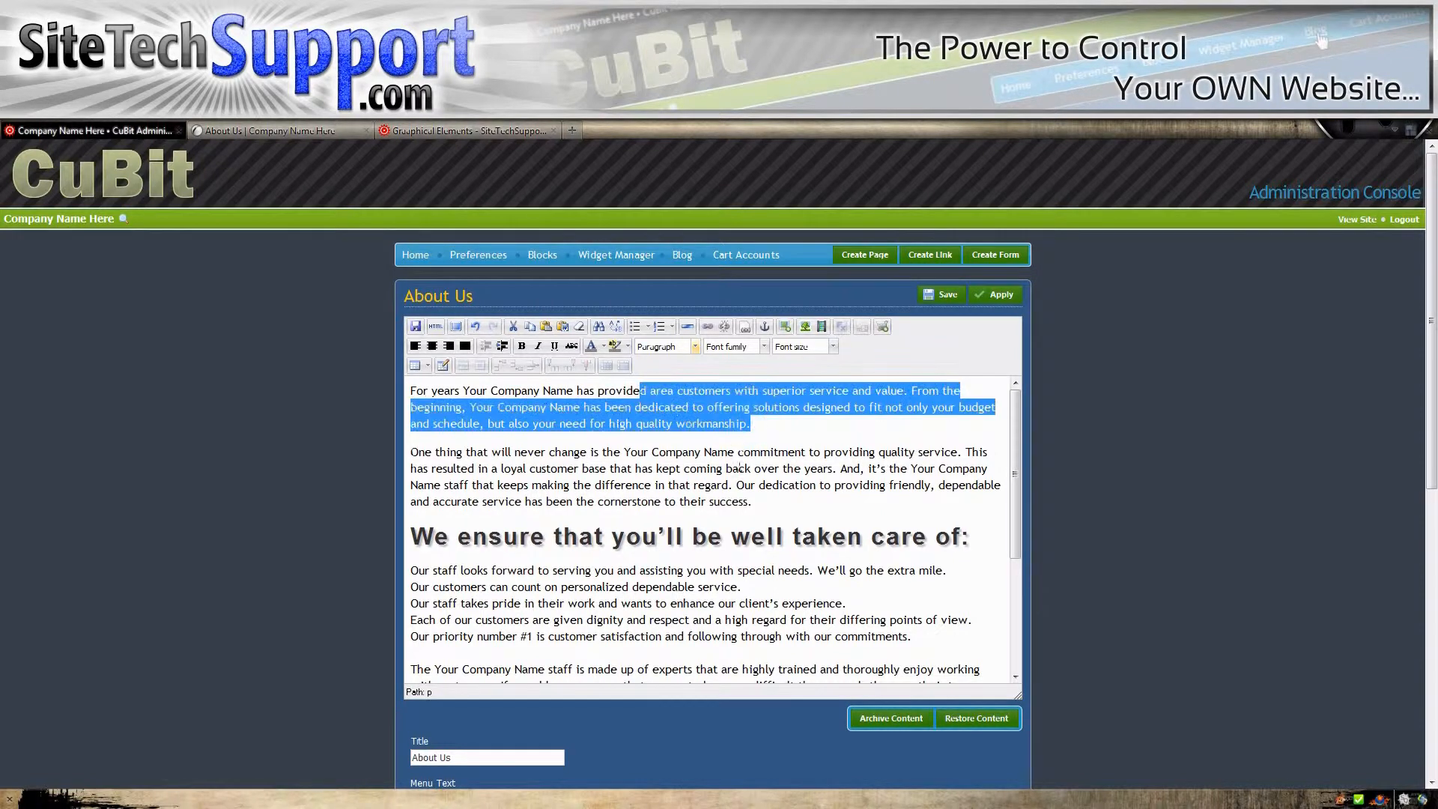
left_click_drag(752, 502, 575, 469)
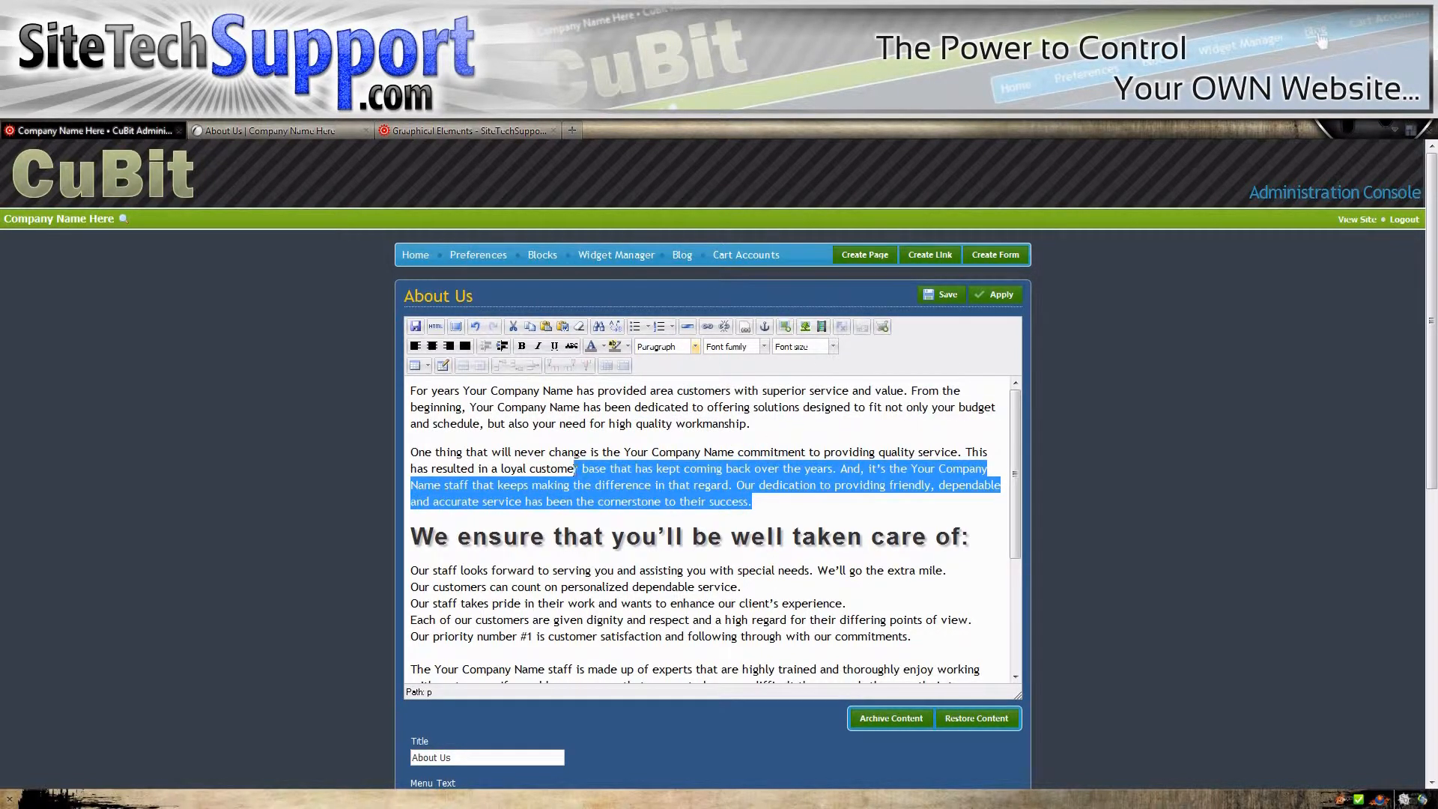
left_click(757, 425)
left_click(732, 536)
left_click_drag(750, 425, 624, 388)
left_click(748, 448)
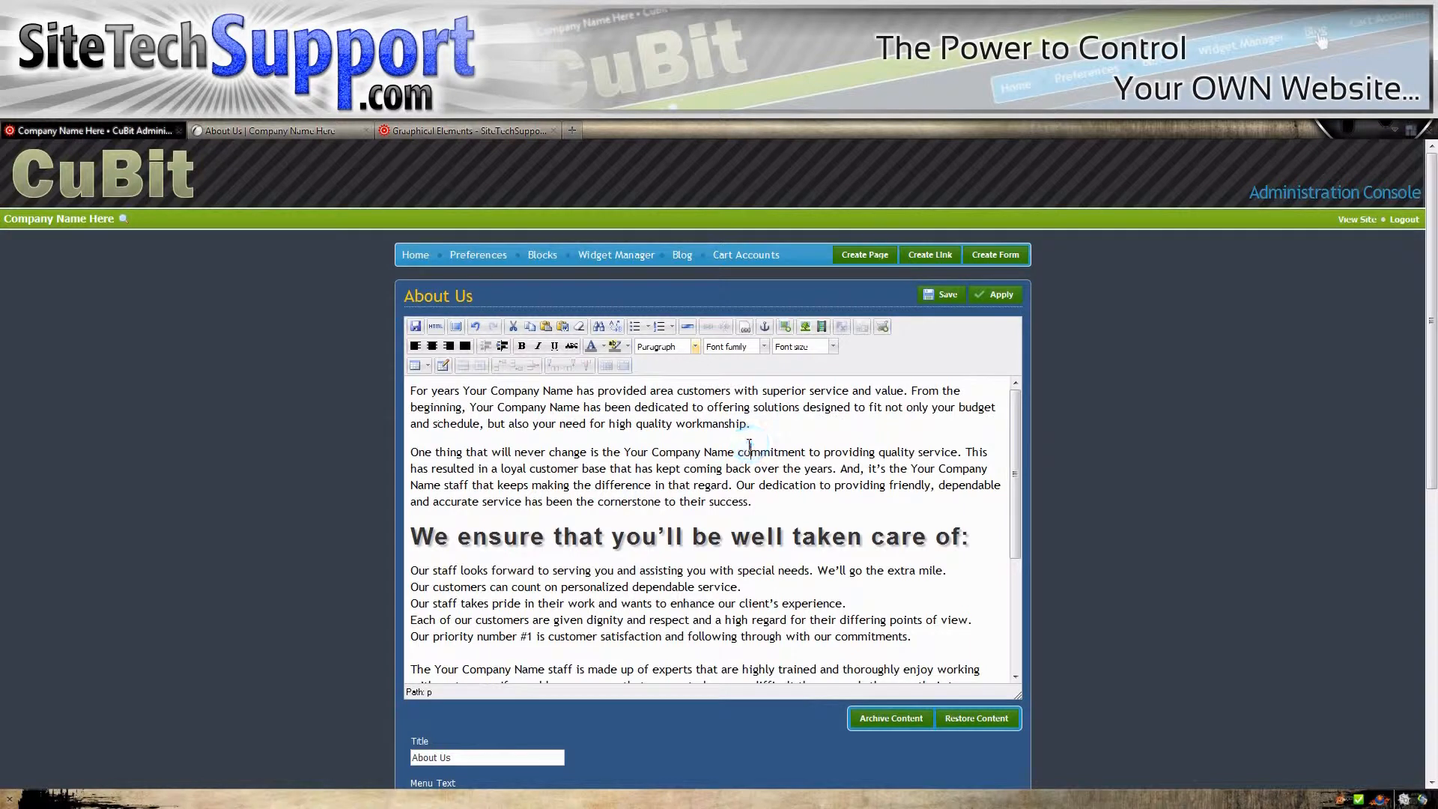
Replace the line breaks after the "Our priority number #1" line with a paragraph break
scroll(615, 508, "down", 3)
left_click(913, 552)
key("Delete")
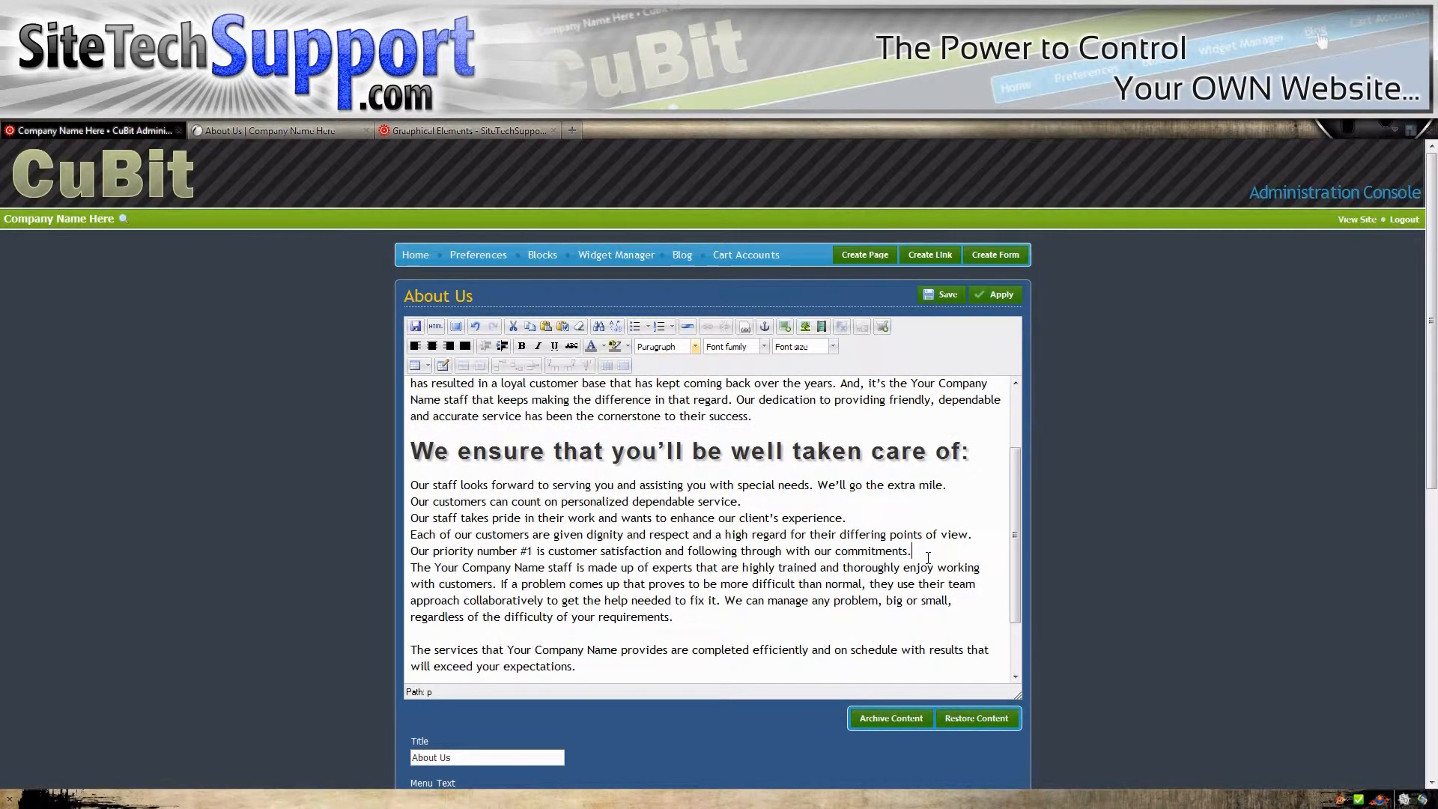
key("Delete")
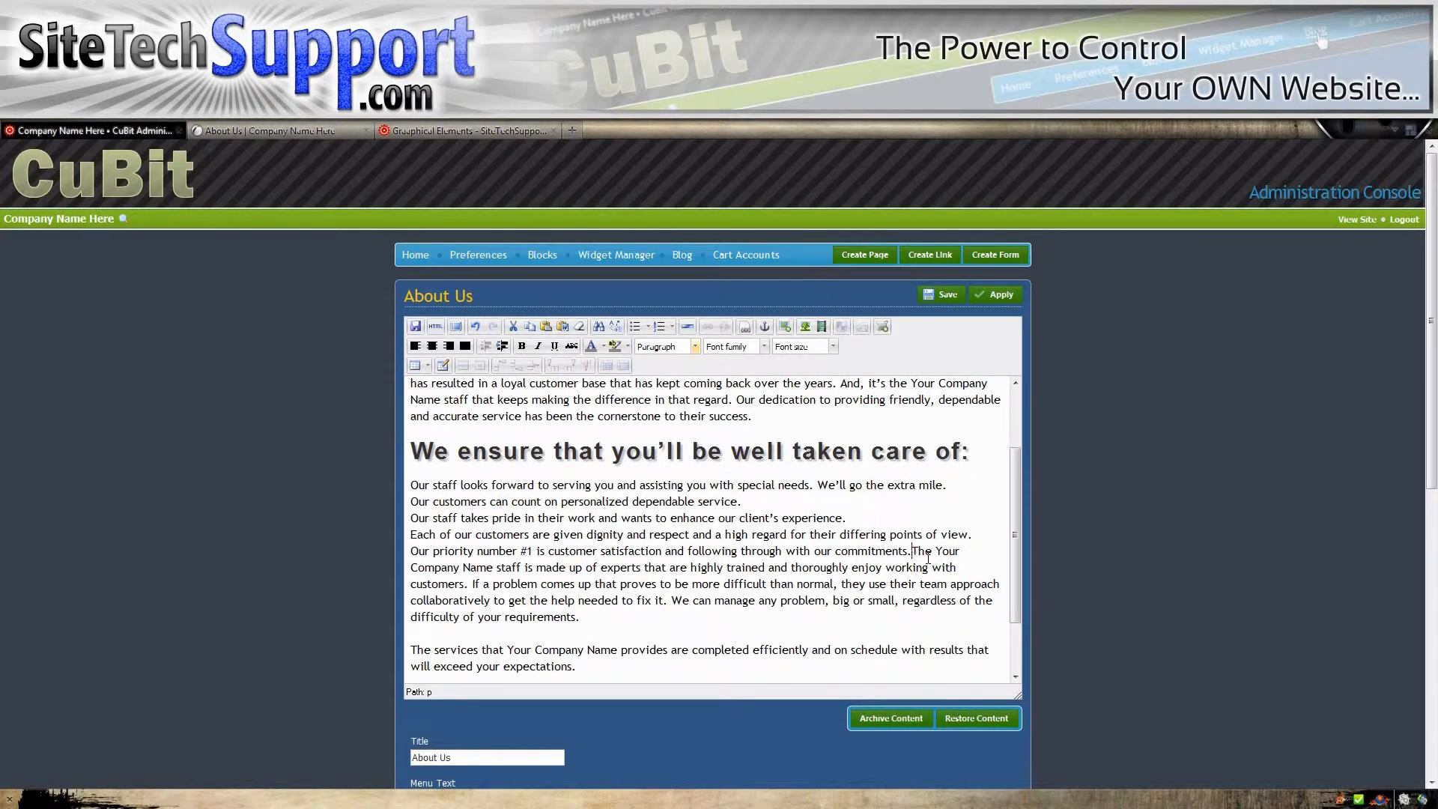
key("Return")
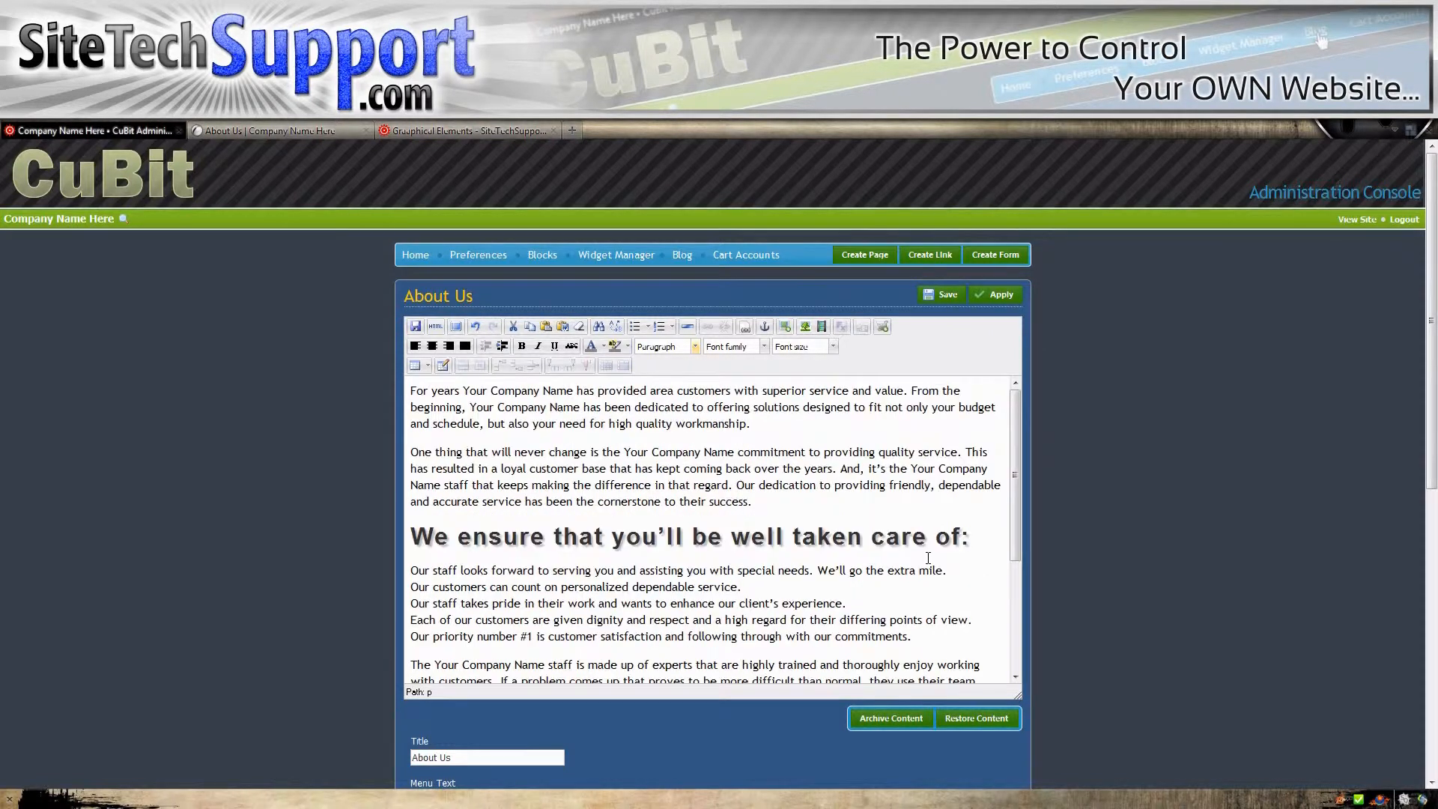
Replace the line breaks before the text starting "The services that Your Company Name provides" with a paragraph break
scroll(798, 544, "down", 2)
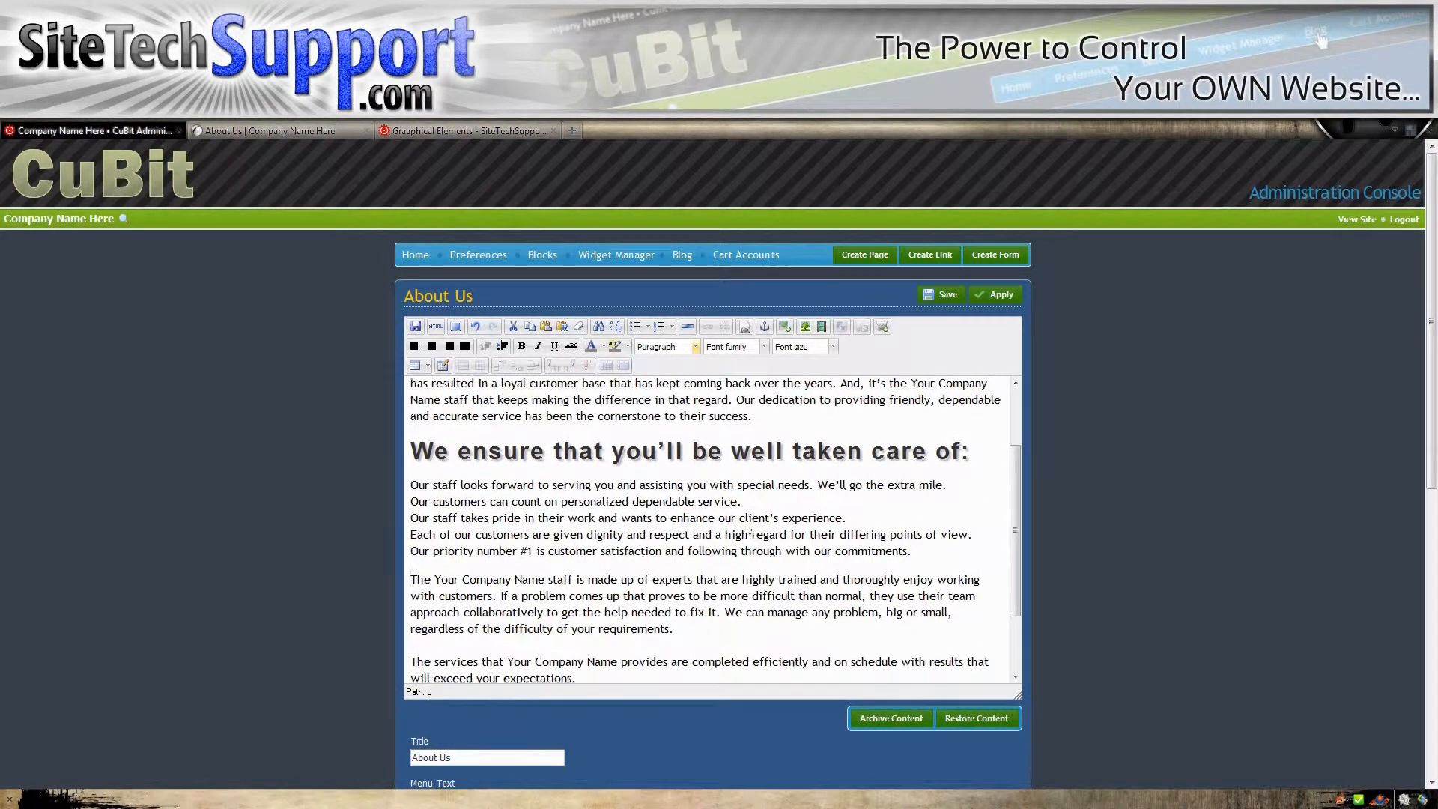
scroll(810, 540, "down", 1)
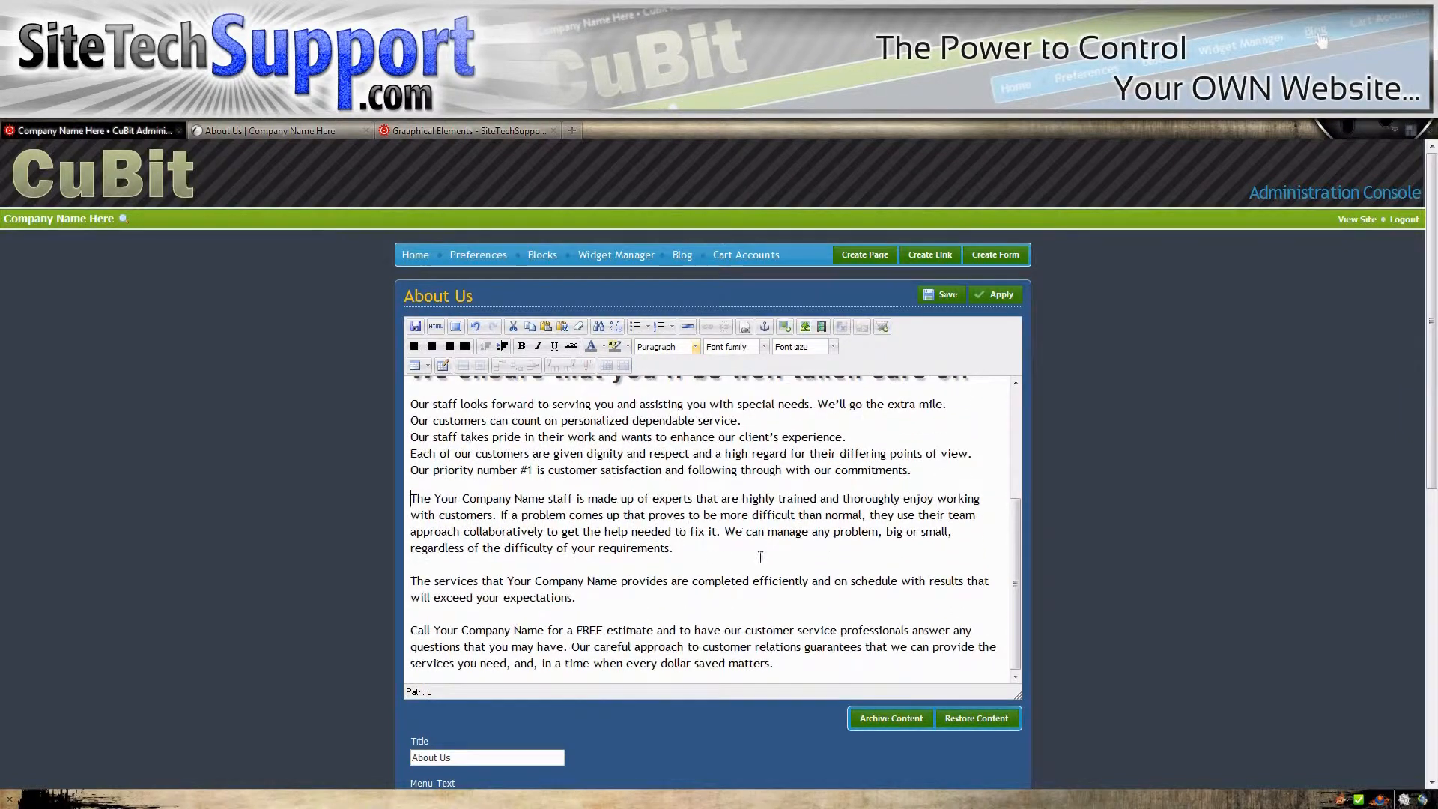
left_click(678, 548)
key("Delete")
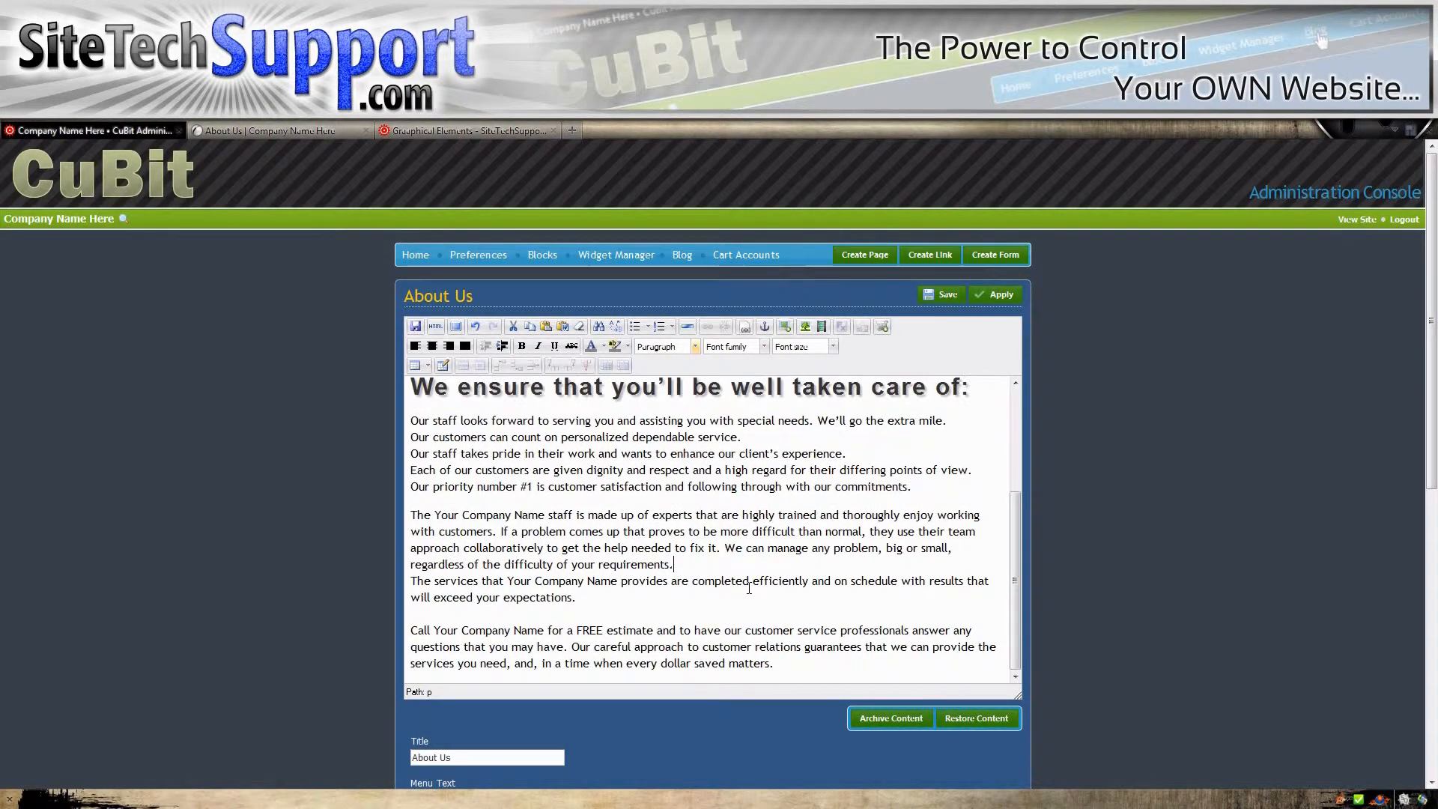
scroll(749, 589, "up", 1)
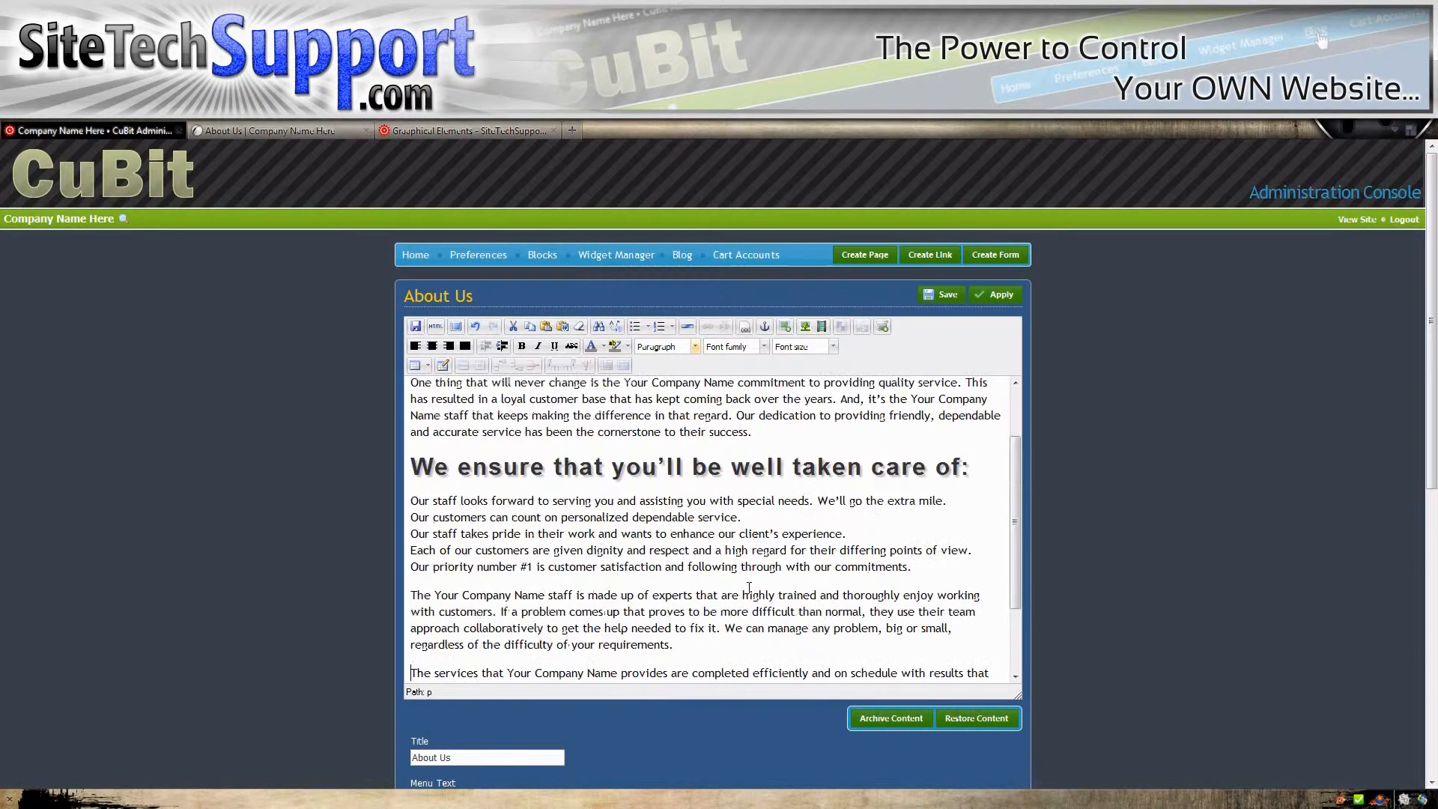
key("Return")
Replace the line breaks before the text starting "Call Your Company Name for a FREE estimate" with a paragraph break
scroll(688, 533, "down", 5)
left_click(597, 424)
key("Delete")
key("Delete")
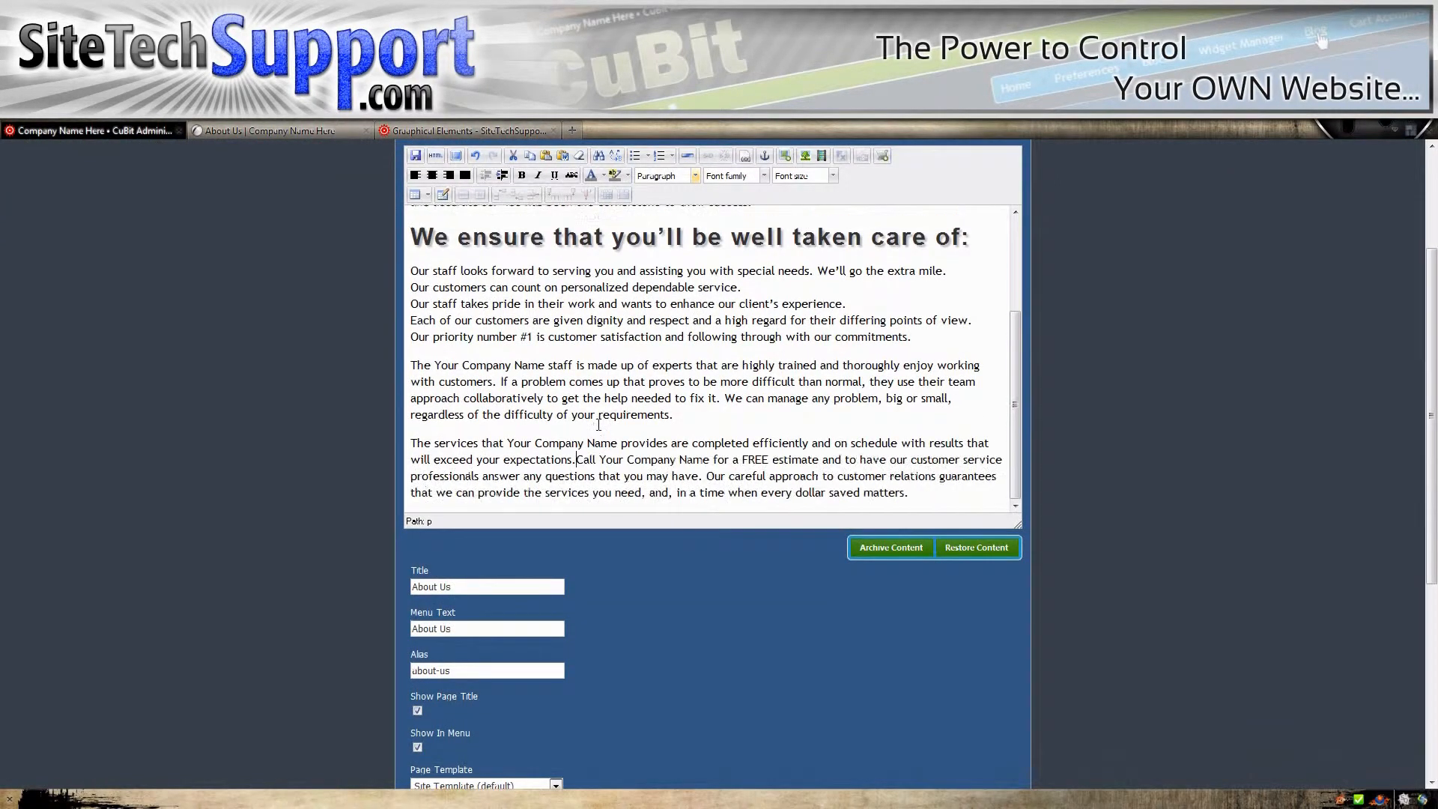
key("Return")
scroll(607, 422, "down", 1)
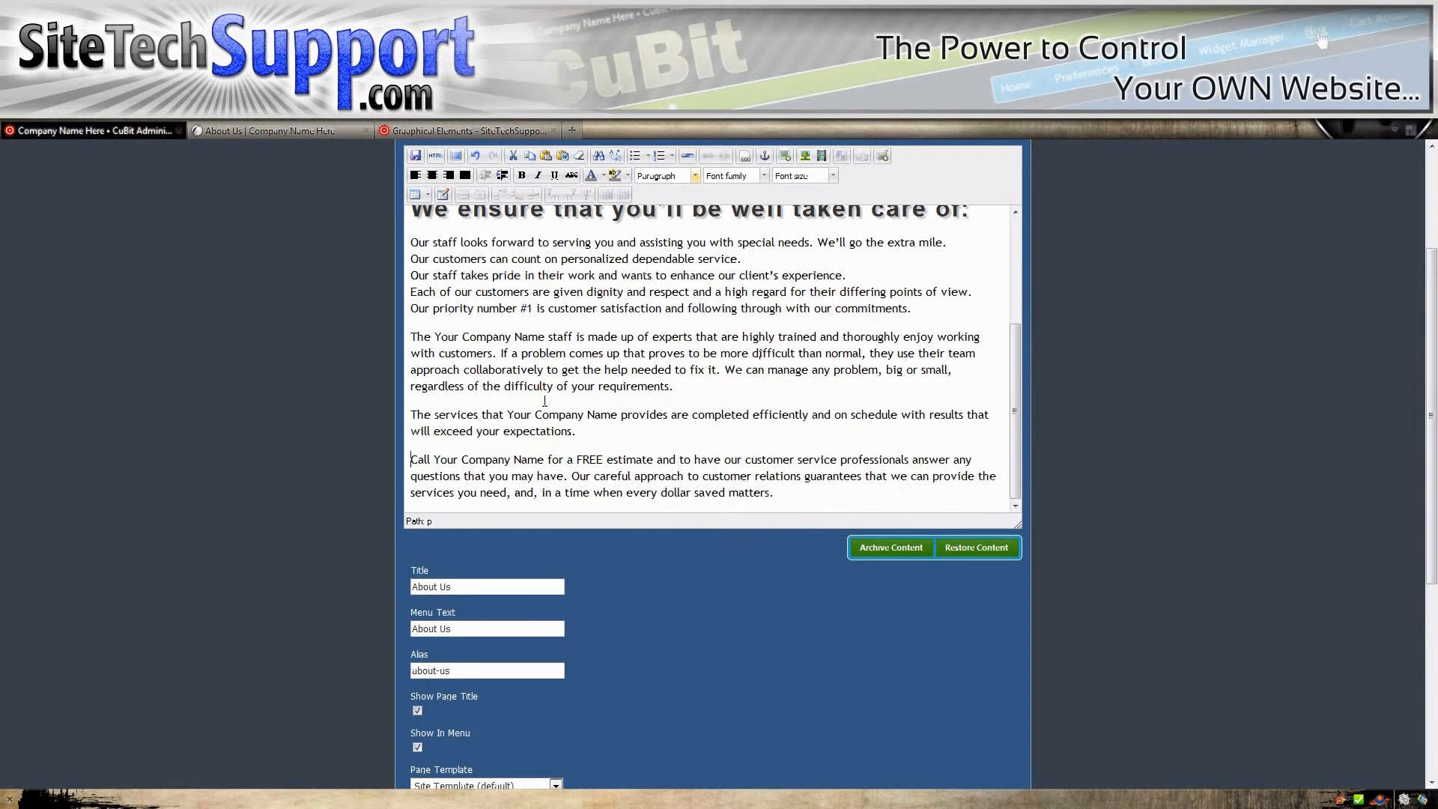
Format the paragraph starting "The services that Your Company Name provides" as Heading 2 and center it
left_click_drag(592, 431, 410, 415)
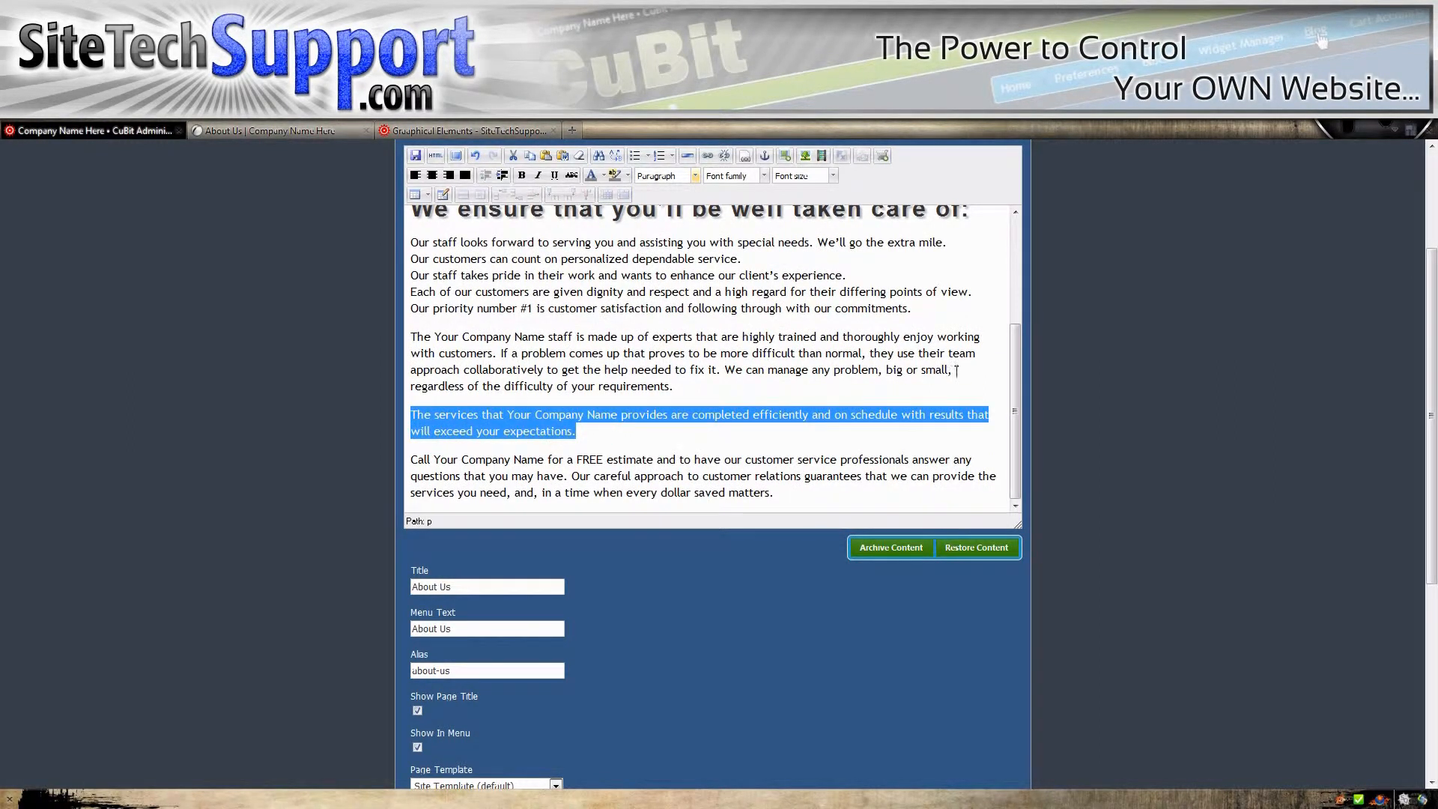
scroll(1108, 398, "up", 1)
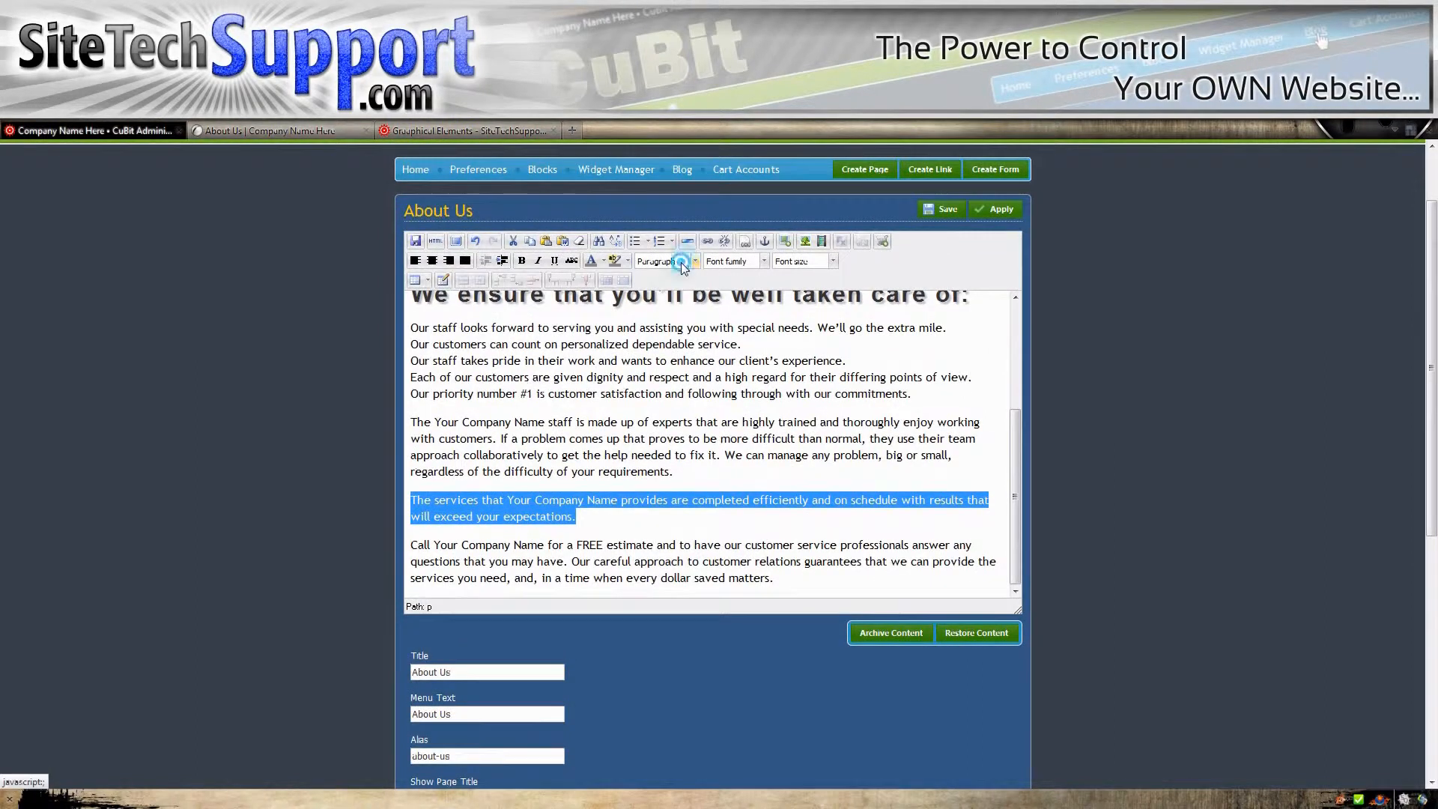
left_click(681, 263)
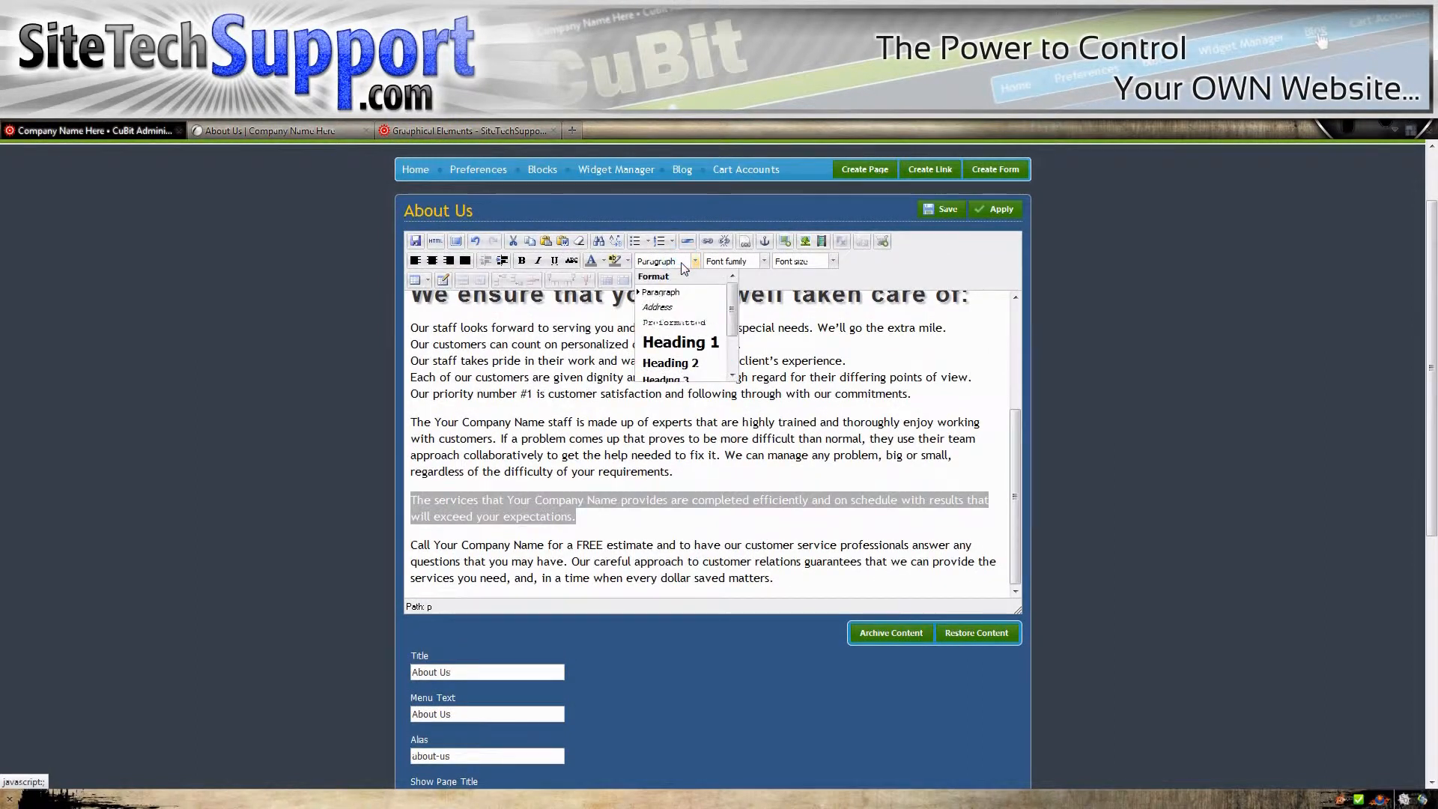
left_click(681, 364)
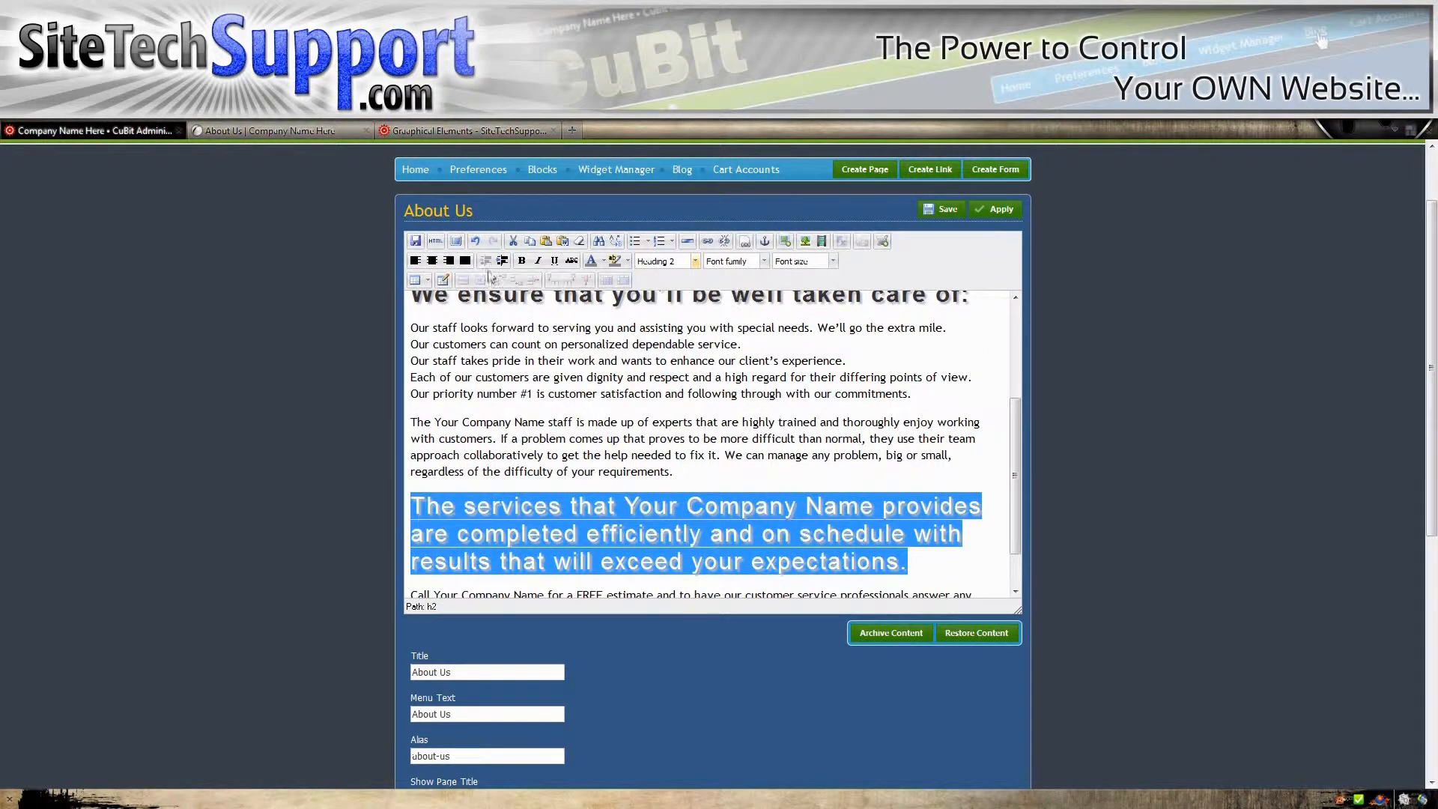
left_click(433, 262)
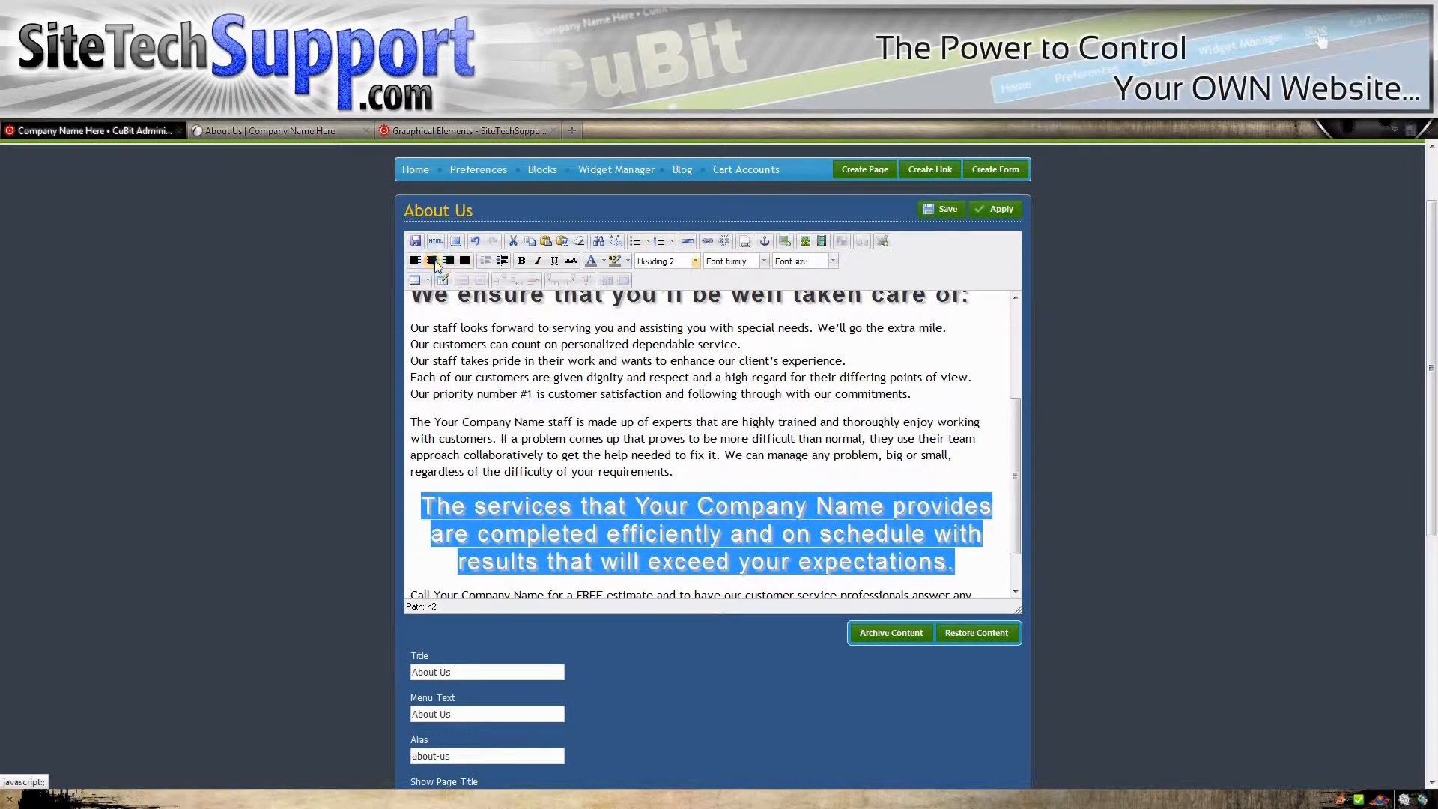
left_click(768, 438)
Set the font size of the centered services heading to 6 (24pt)
left_click_drag(961, 565, 418, 502)
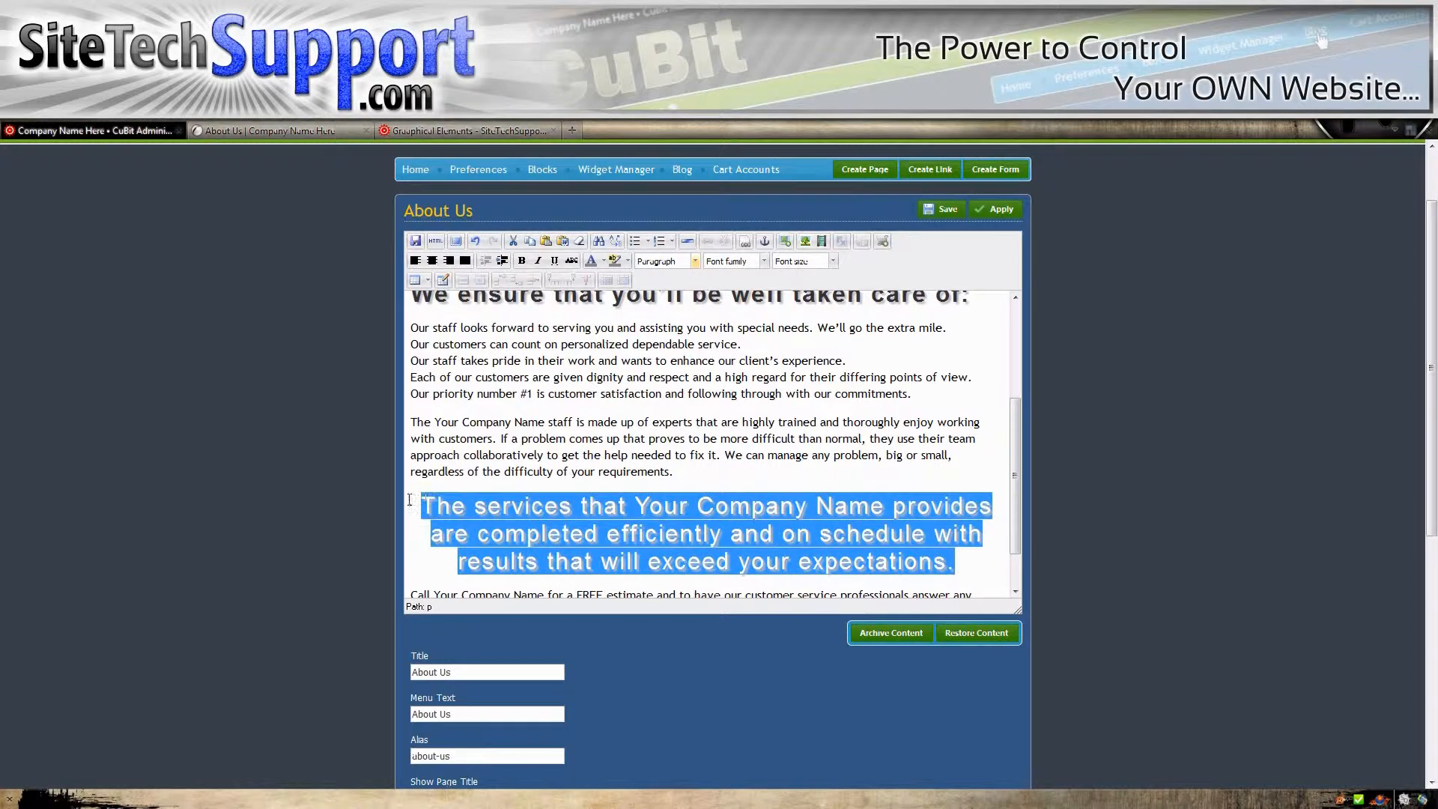
left_click(796, 263)
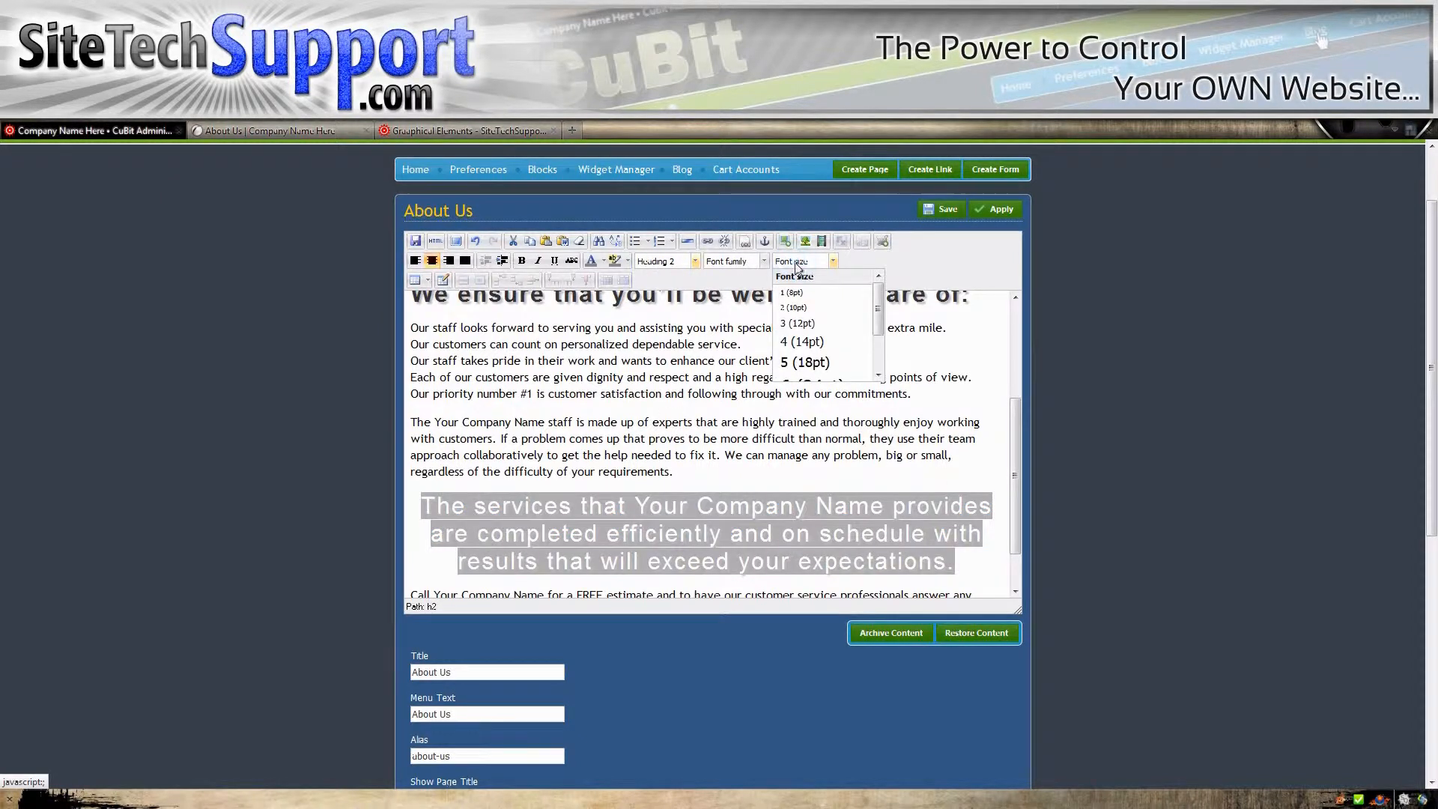
left_click(805, 363)
left_click(800, 262)
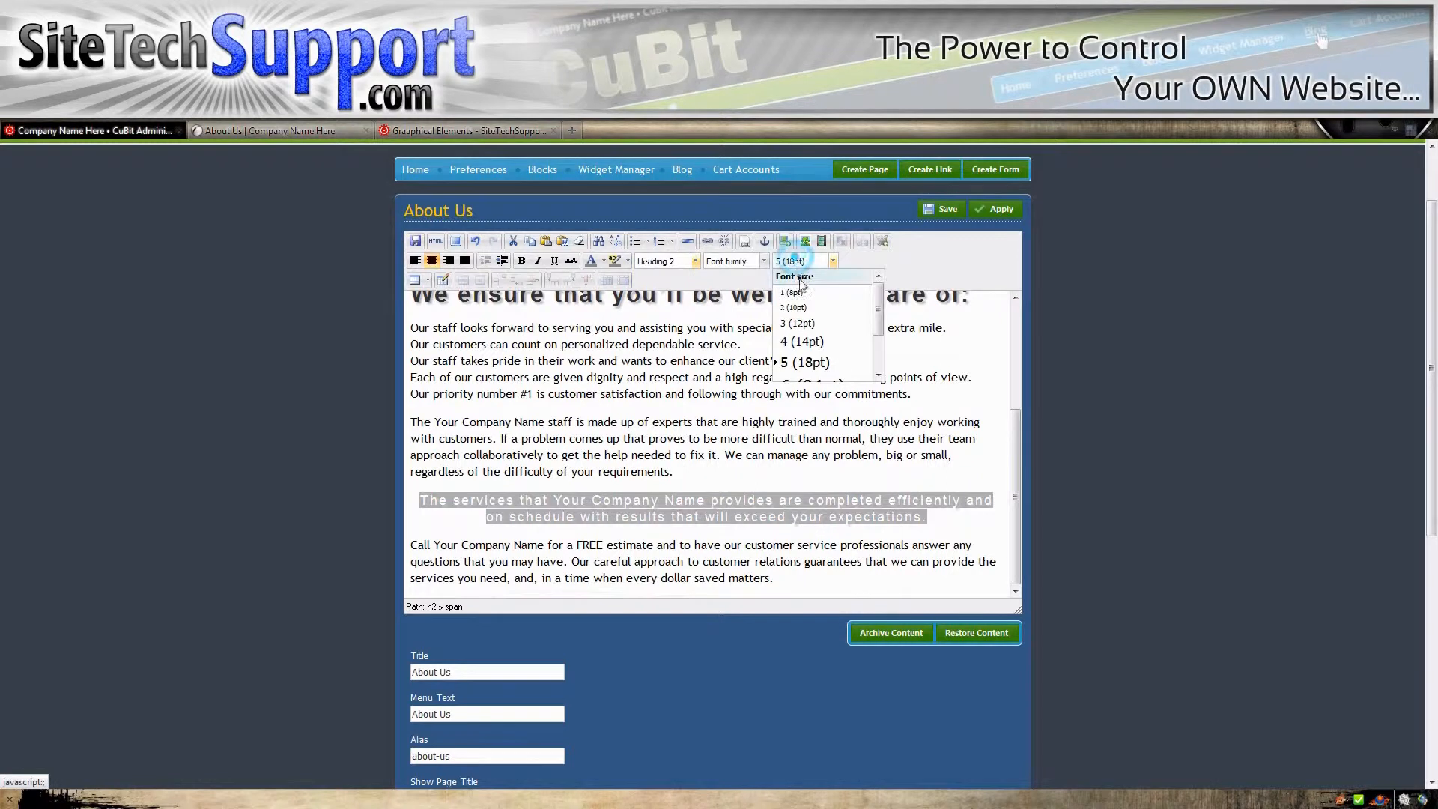
left_click(805, 382)
left_click(715, 393)
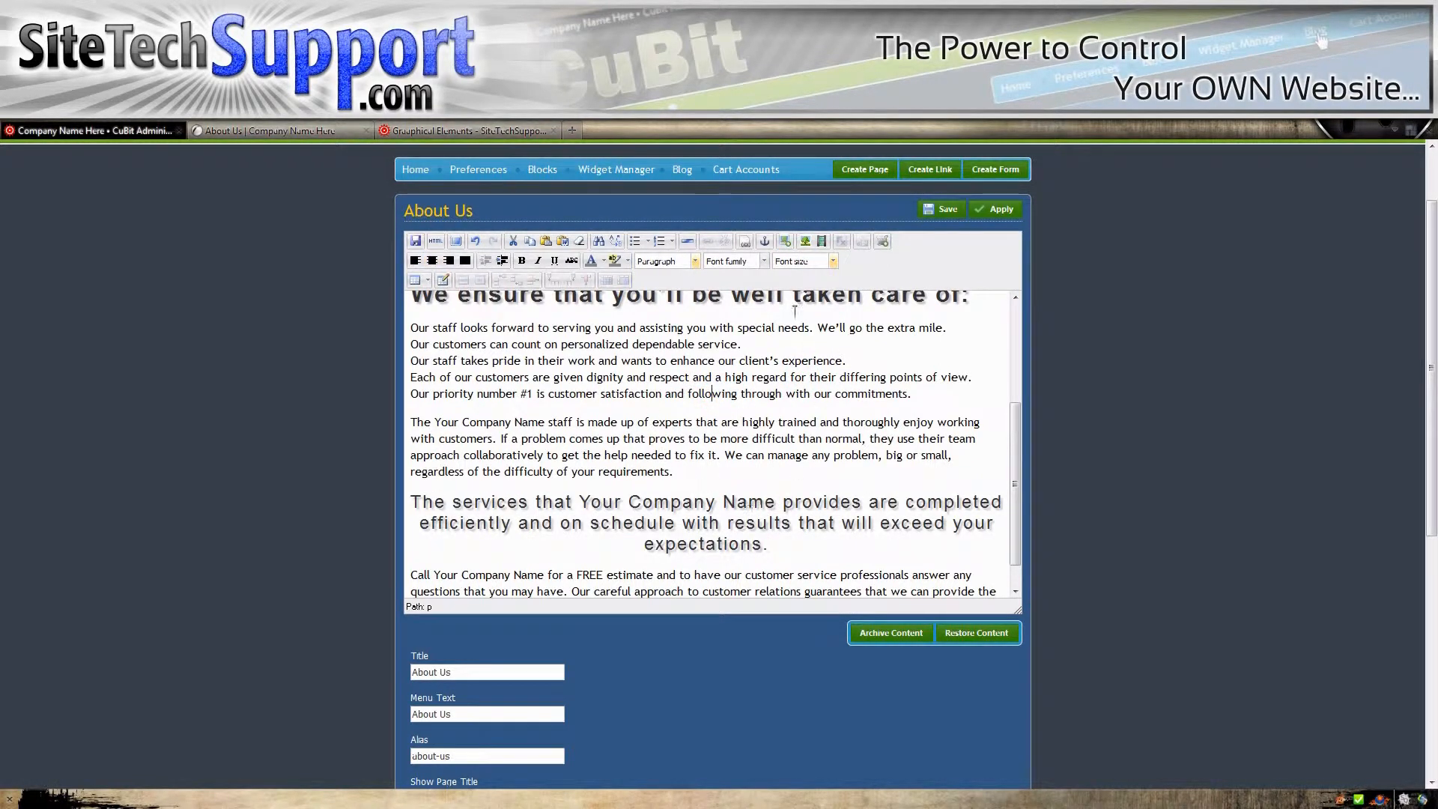
Enlarge the content editing area and color the centered services heading blue
scroll(676, 444, "down", 1)
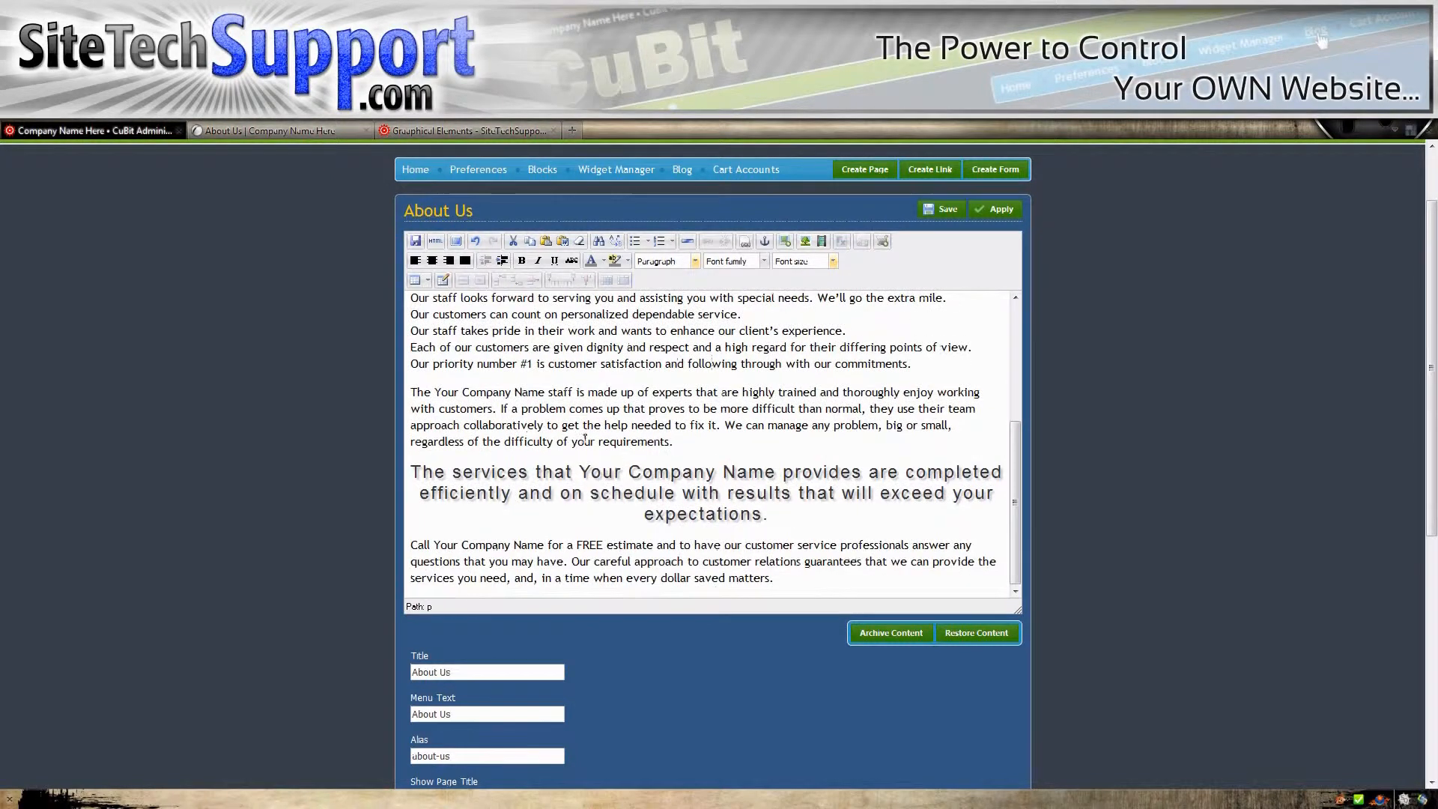
left_click_drag(1008, 610, 1056, 718)
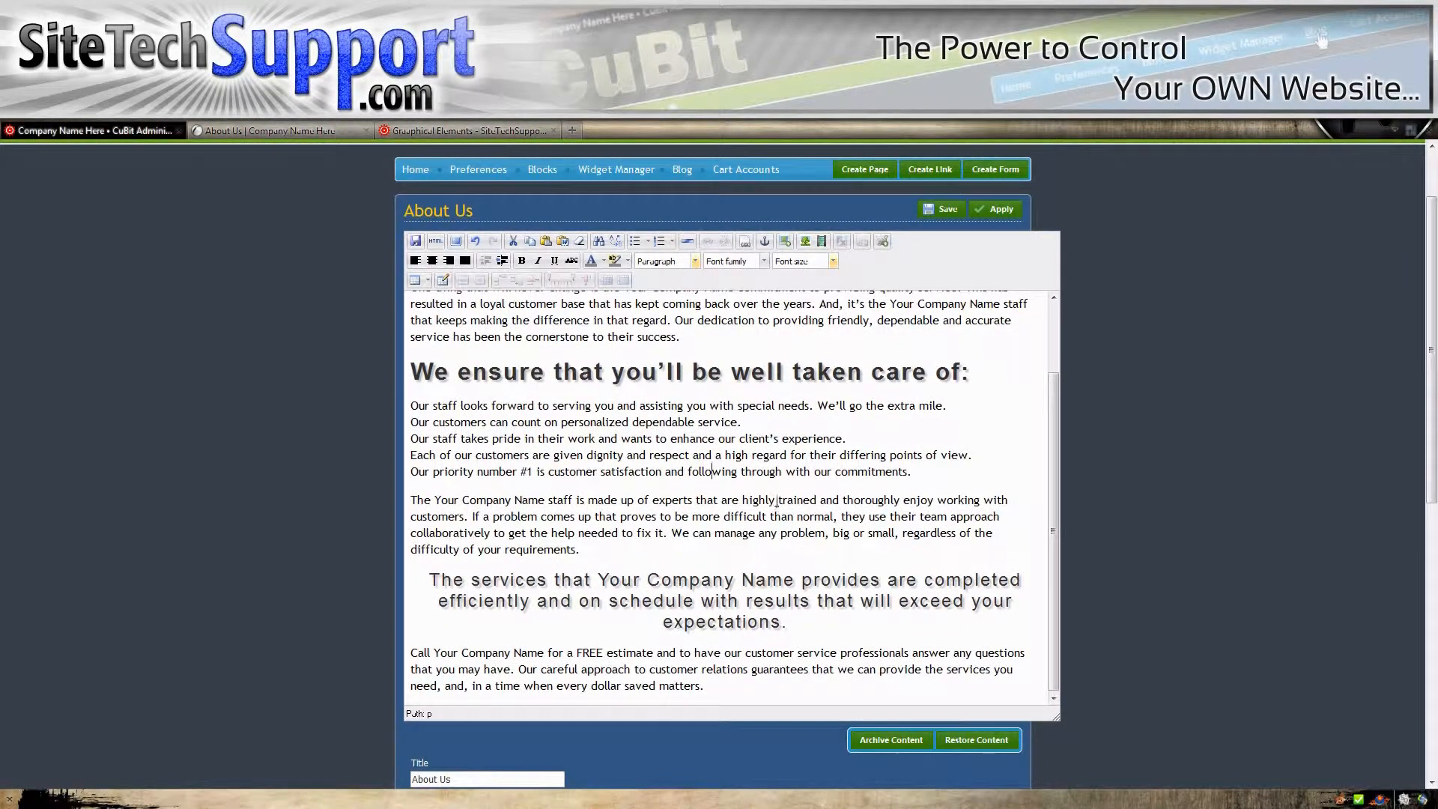
left_click_drag(788, 625, 428, 579)
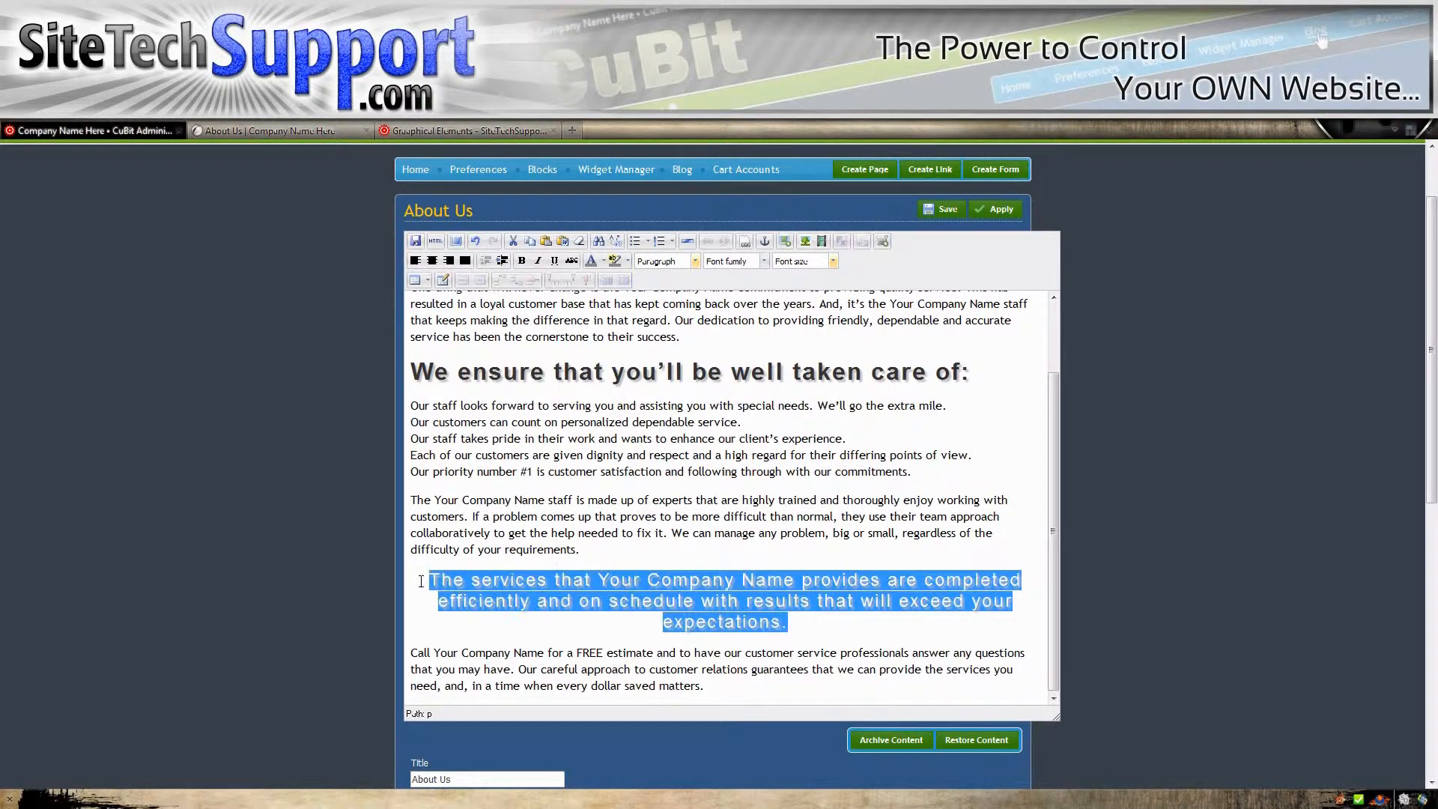
left_click(603, 261)
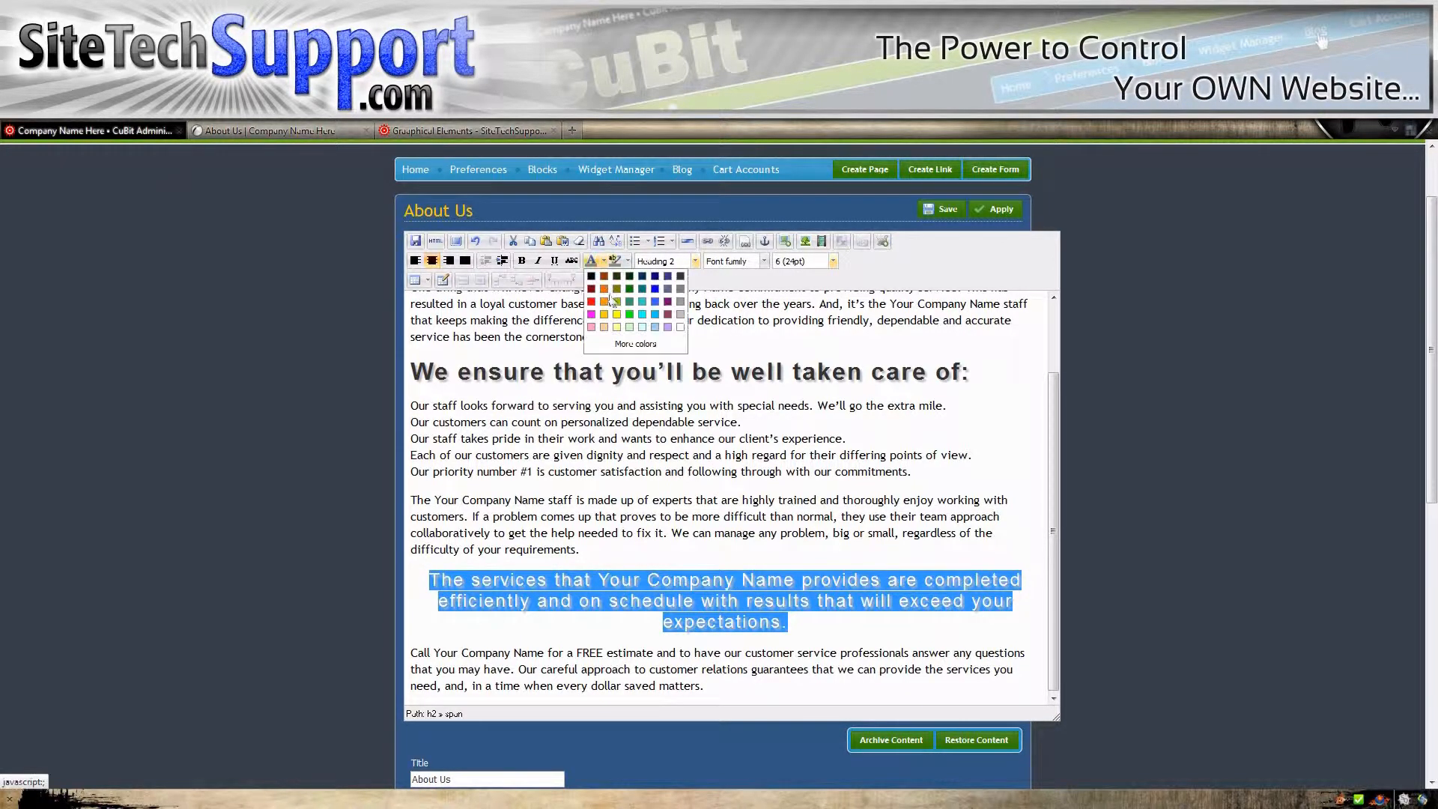
left_click(655, 289)
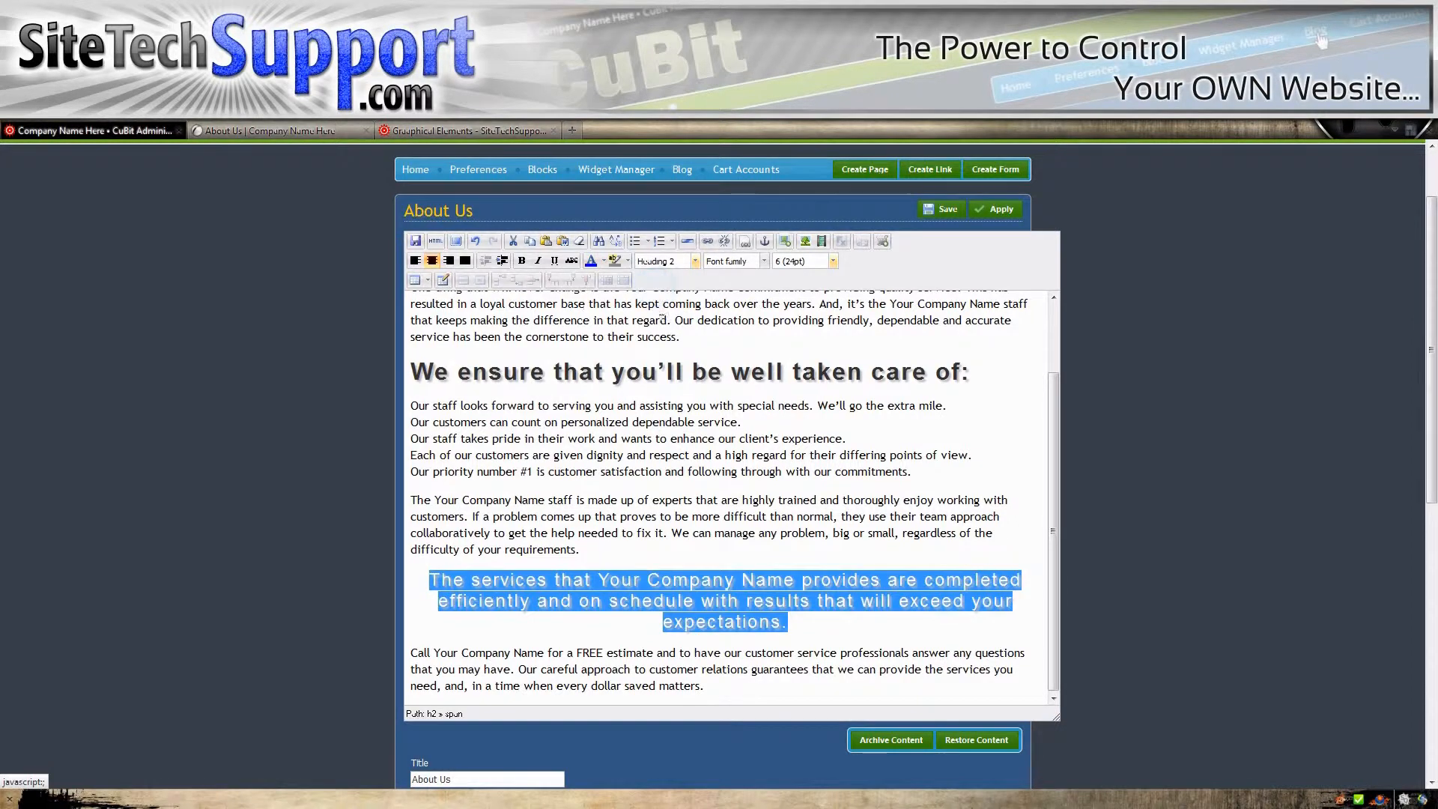
left_click(678, 416)
Insert the image people-12.jpg from the gallery folder before the first paragraph, "For years Your Company Name"
scroll(678, 416, "up", 5)
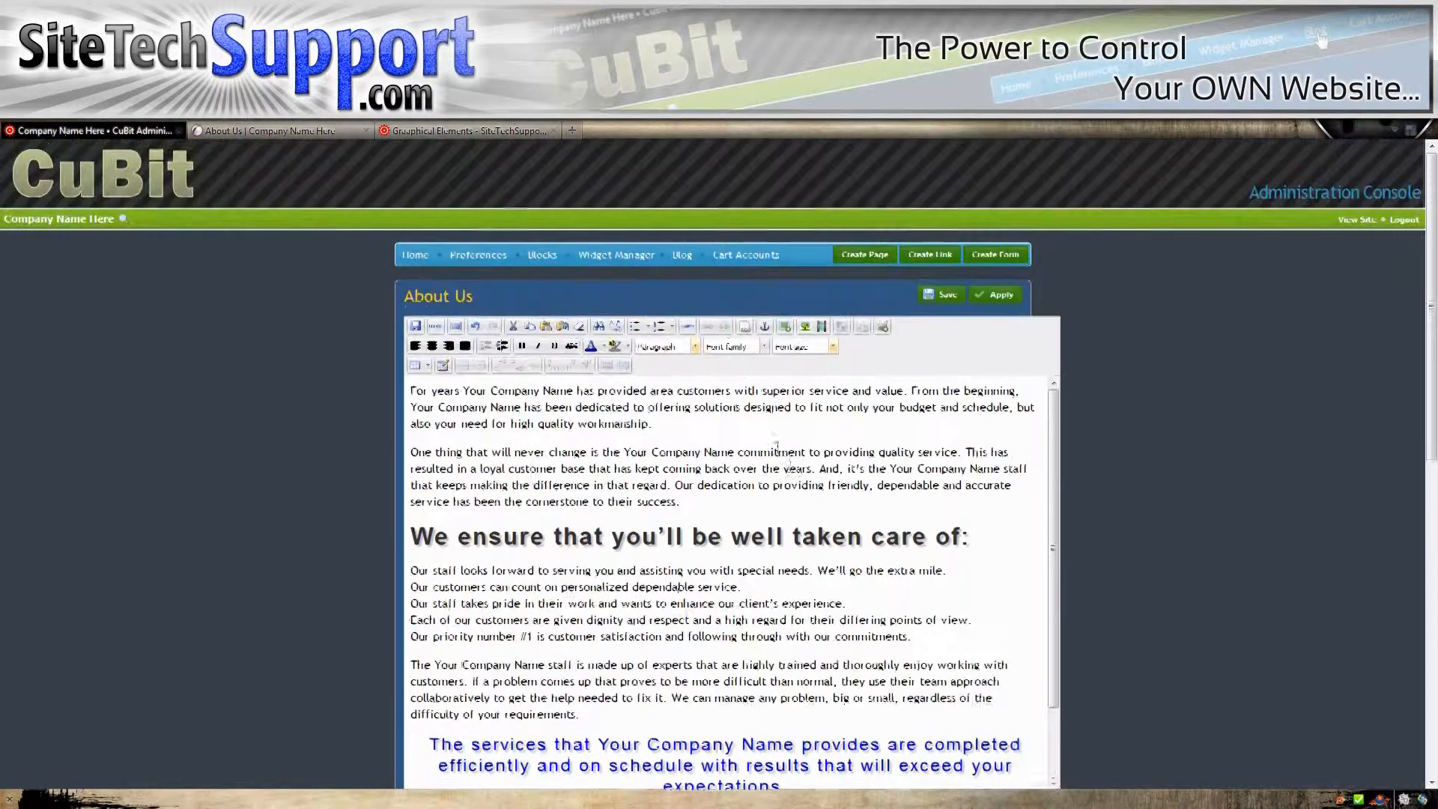
left_click(411, 390)
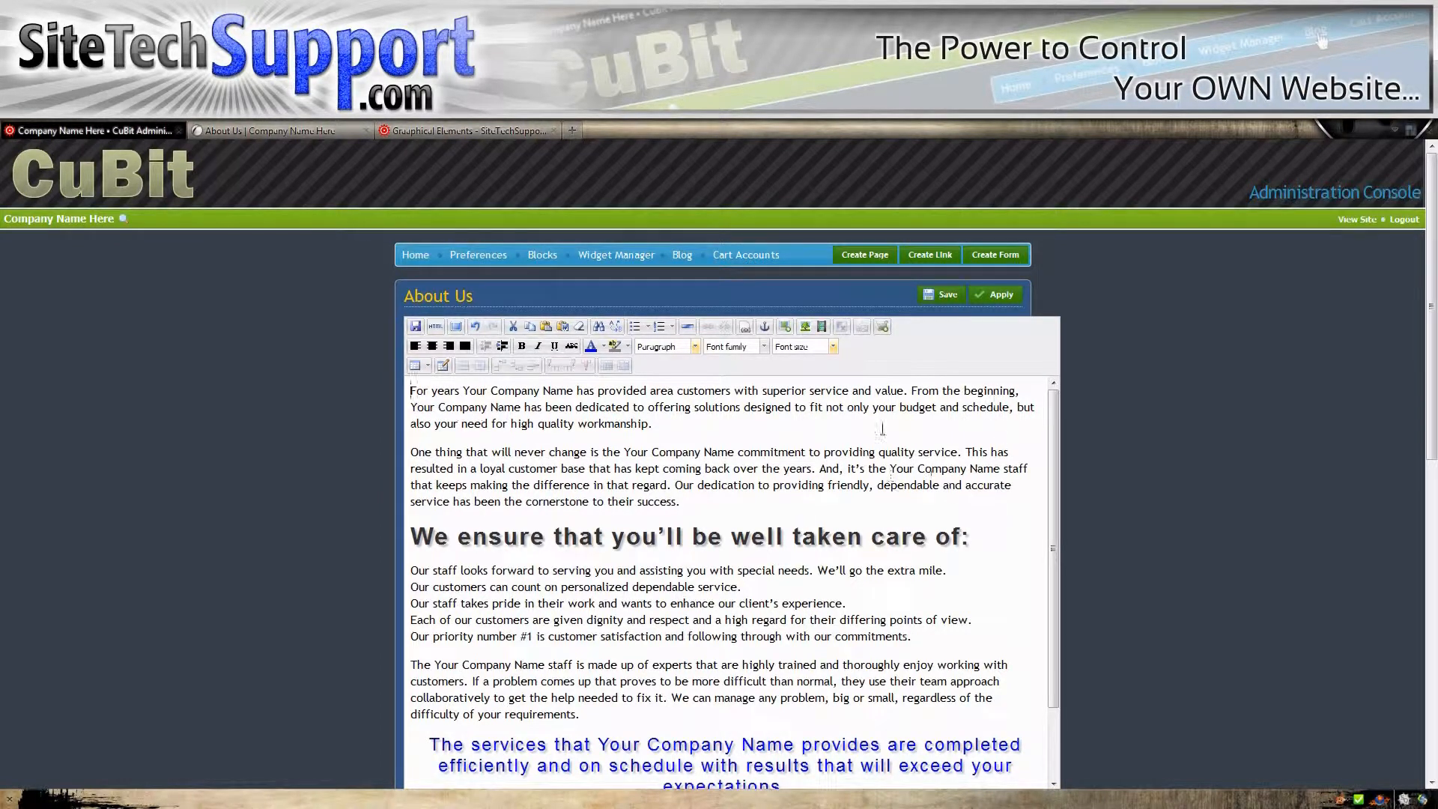
left_click(413, 391)
left_click(786, 327)
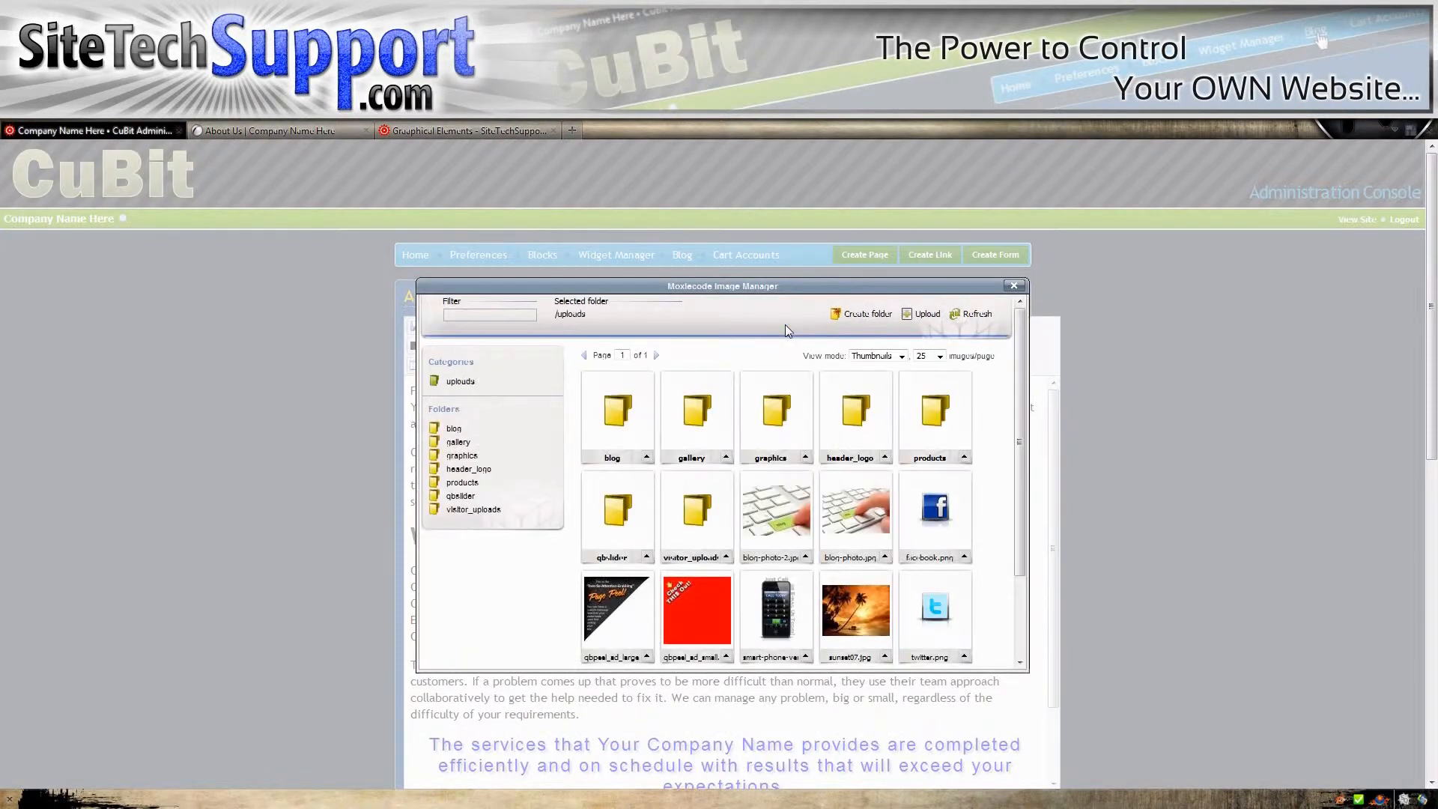
left_click(1017, 410)
mouse_move(1018, 410)
left_mouse_down()
mouse_move(1015, 511)
mouse_move(1009, 415)
left_mouse_up()
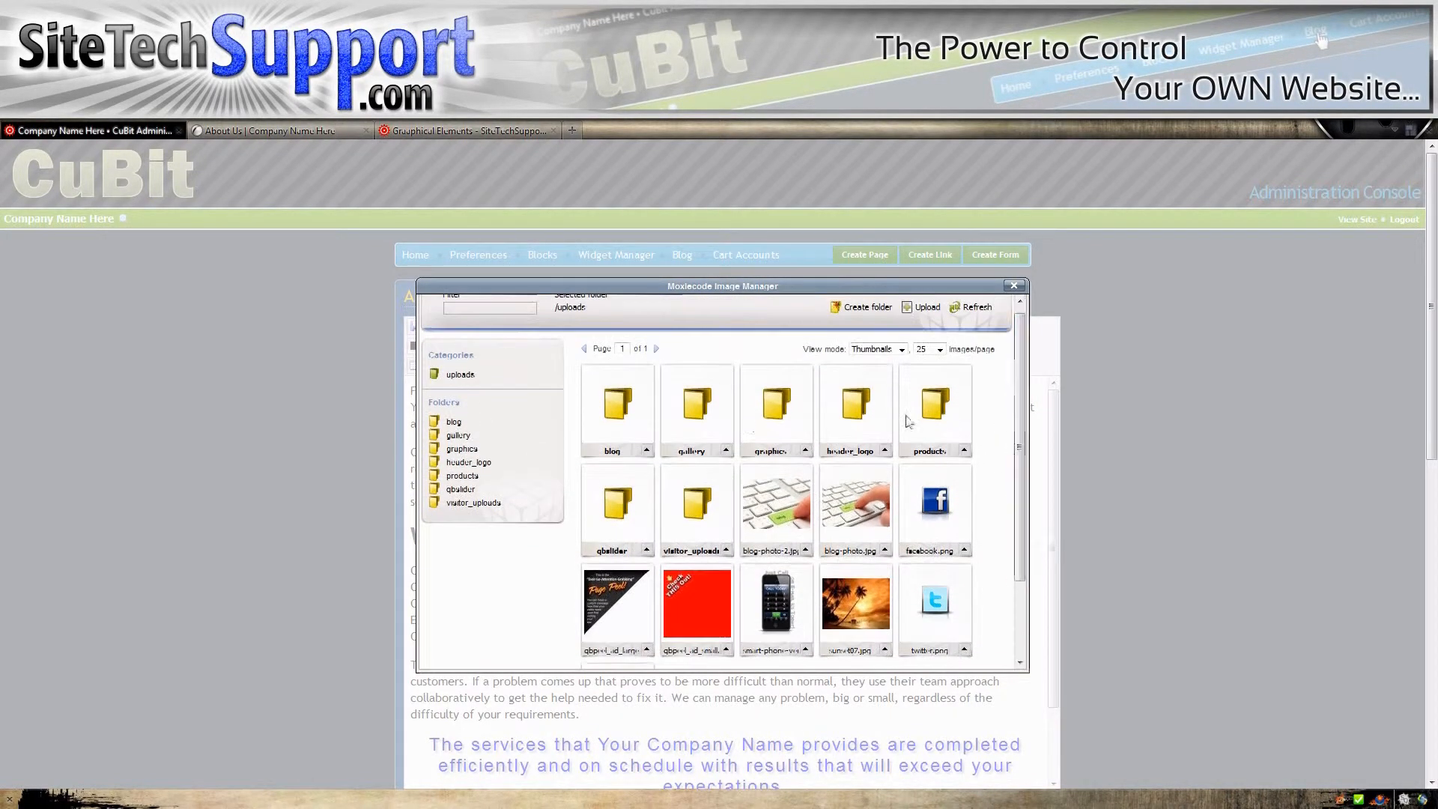
left_click(701, 411)
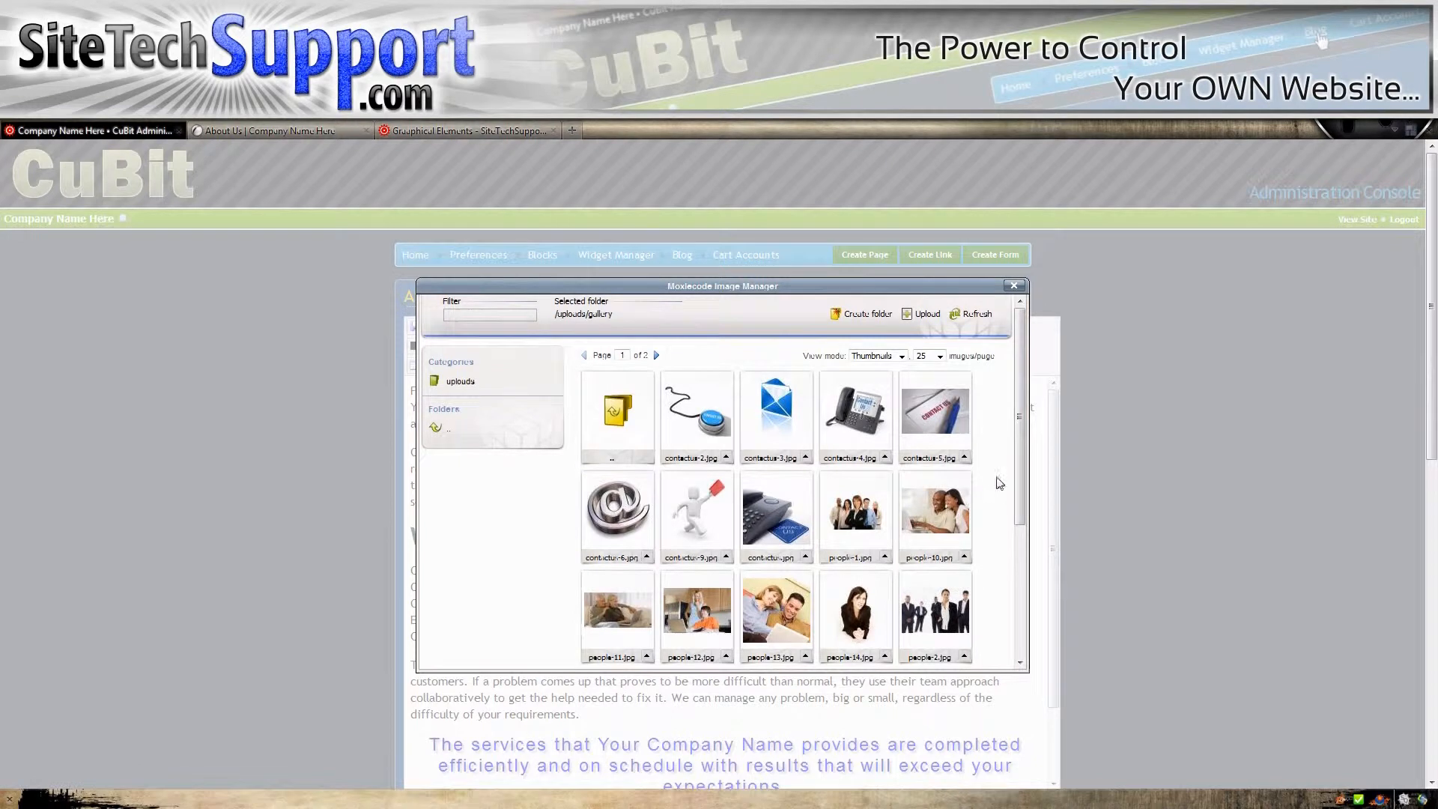
scroll(1000, 484, "down", 5)
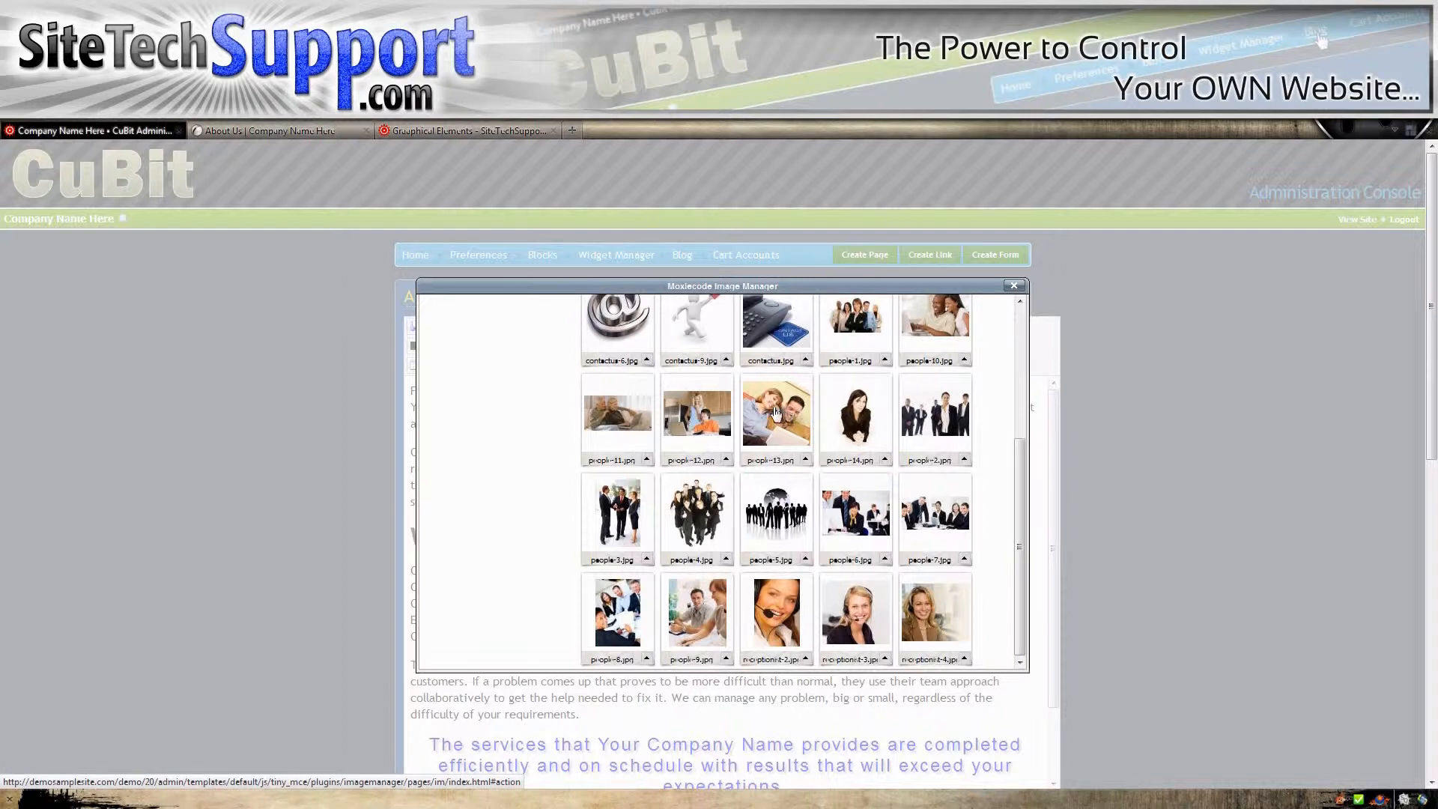
left_click(700, 416)
Turn the inserted photo into a medium-size thumbnail
left_click(607, 477)
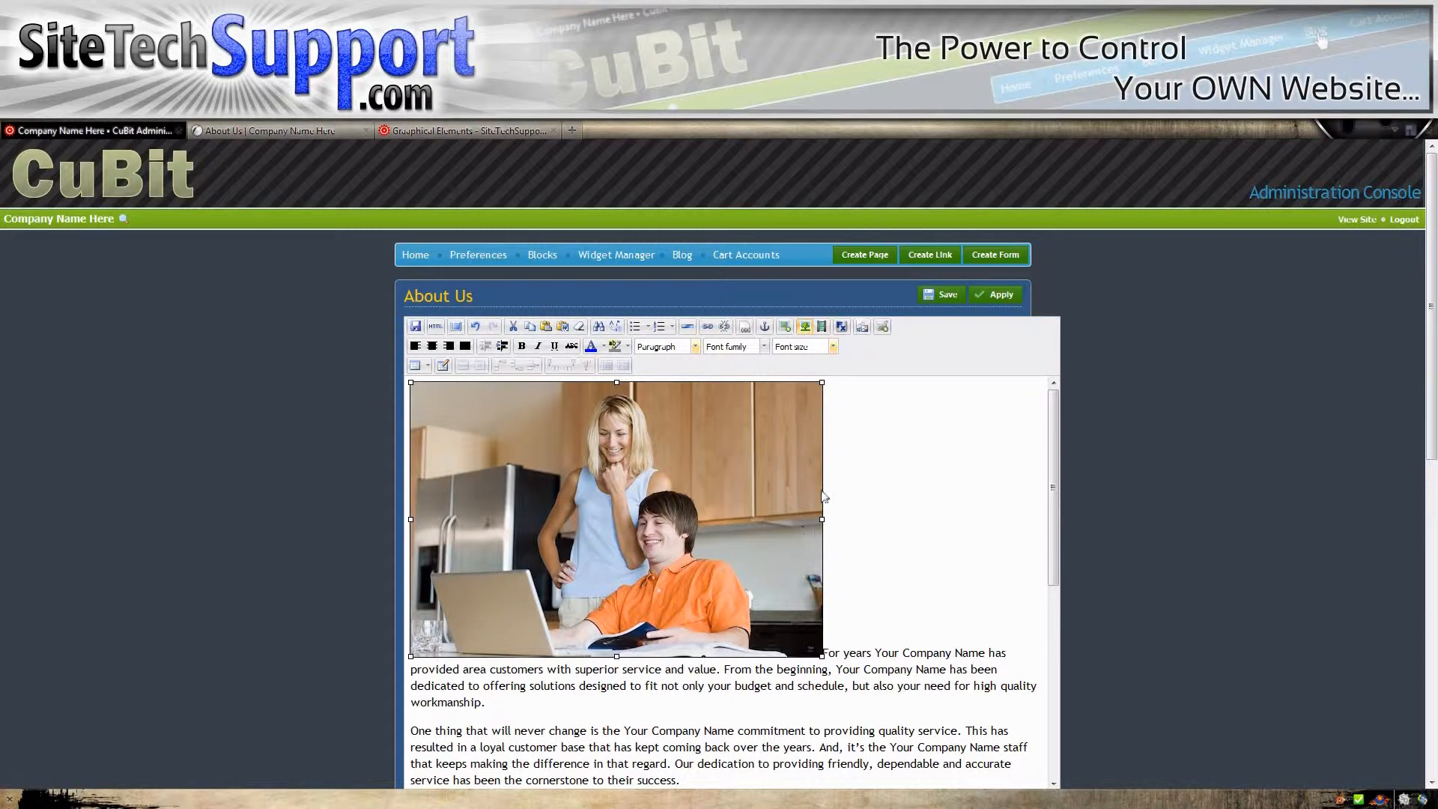
left_click(864, 327)
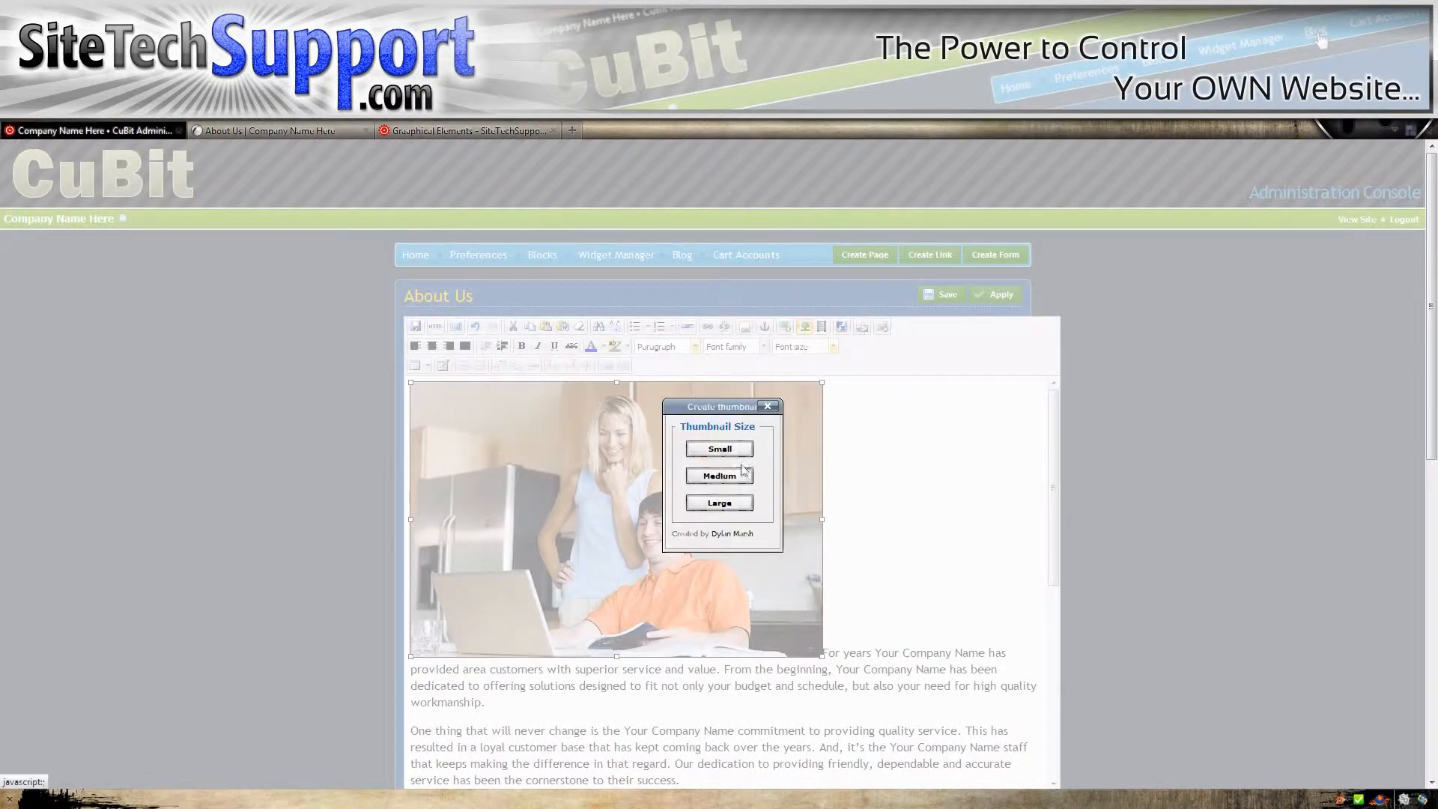
left_click(721, 478)
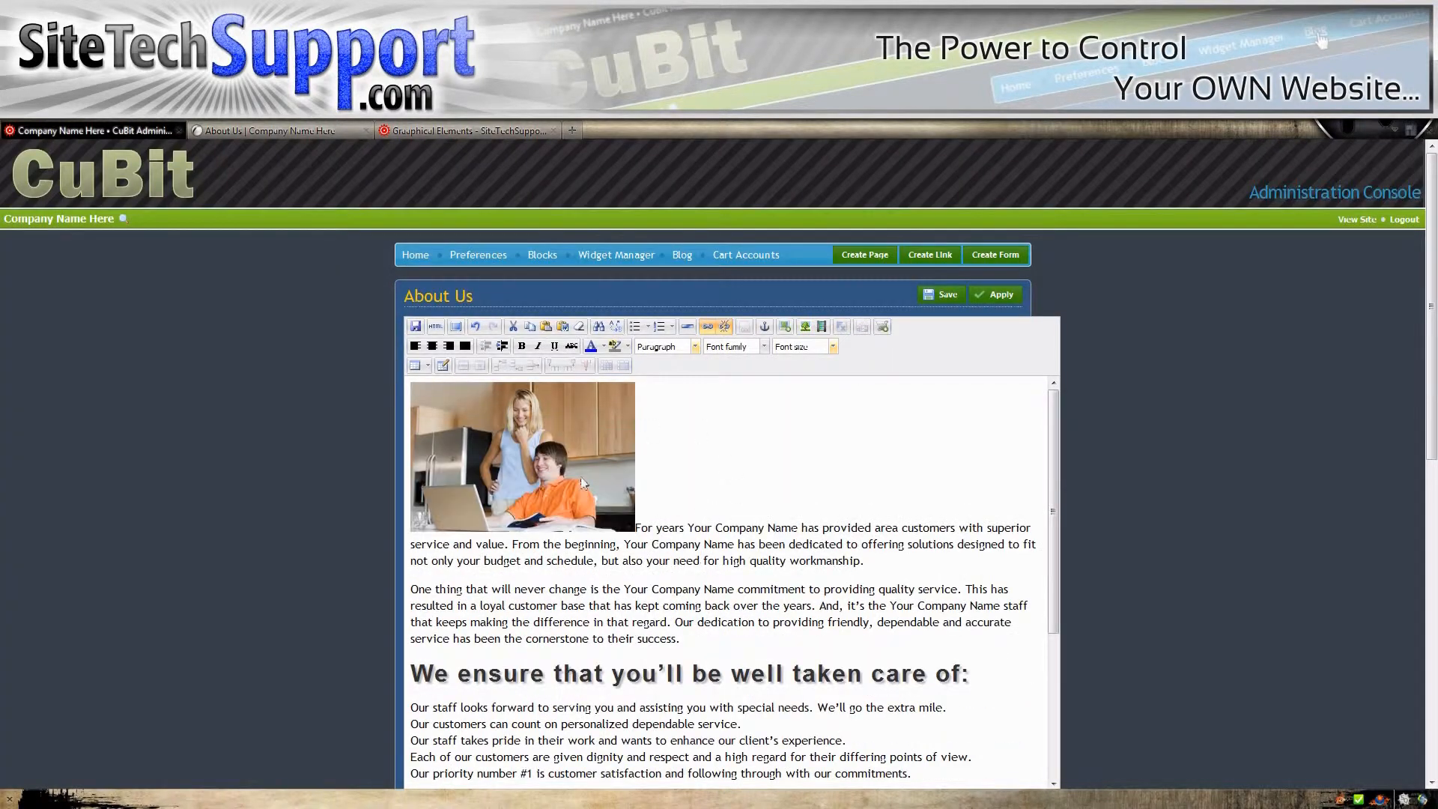
Set the photo thumbnail's alignment to Right so the paragraphs wrap around it
left_click(620, 492)
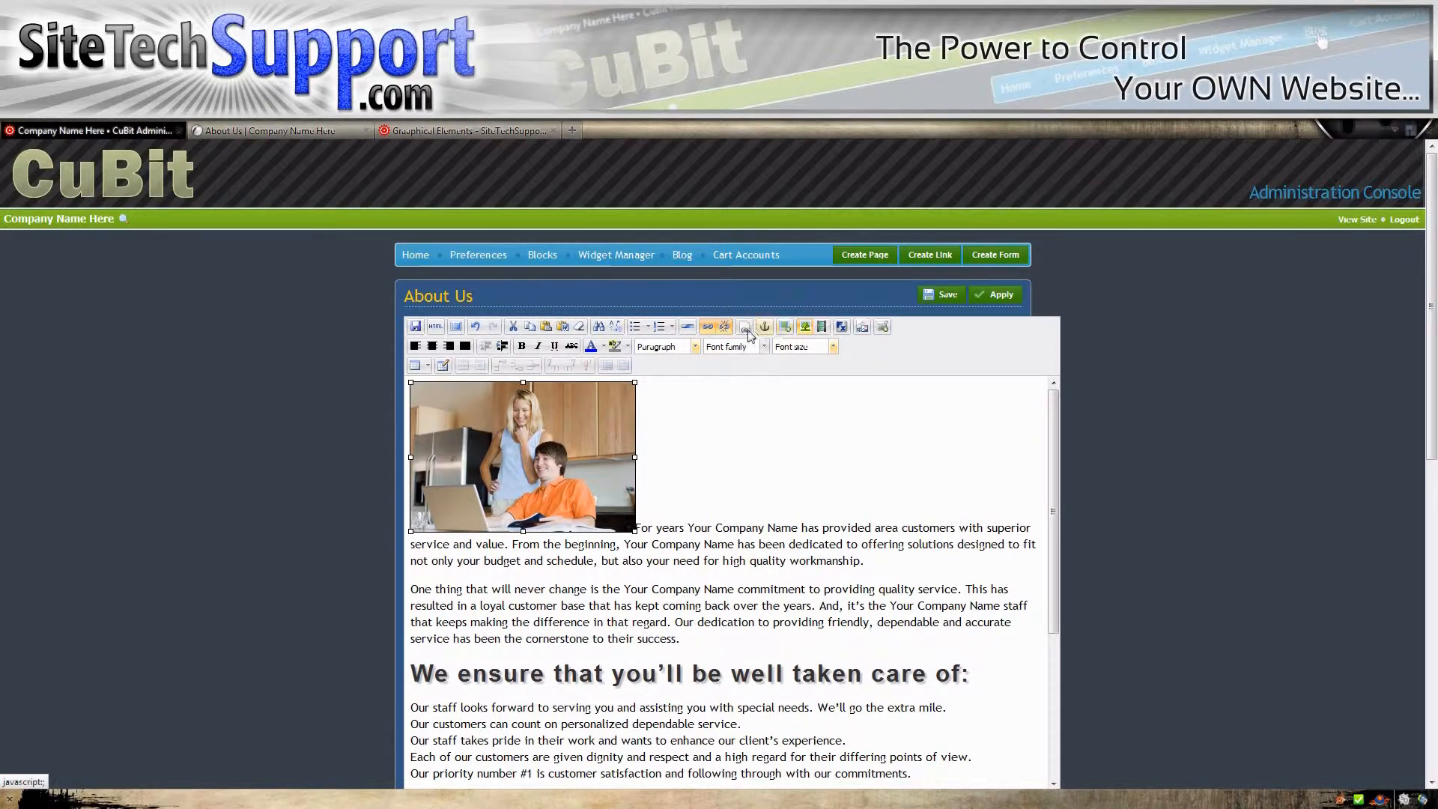
left_click(806, 327)
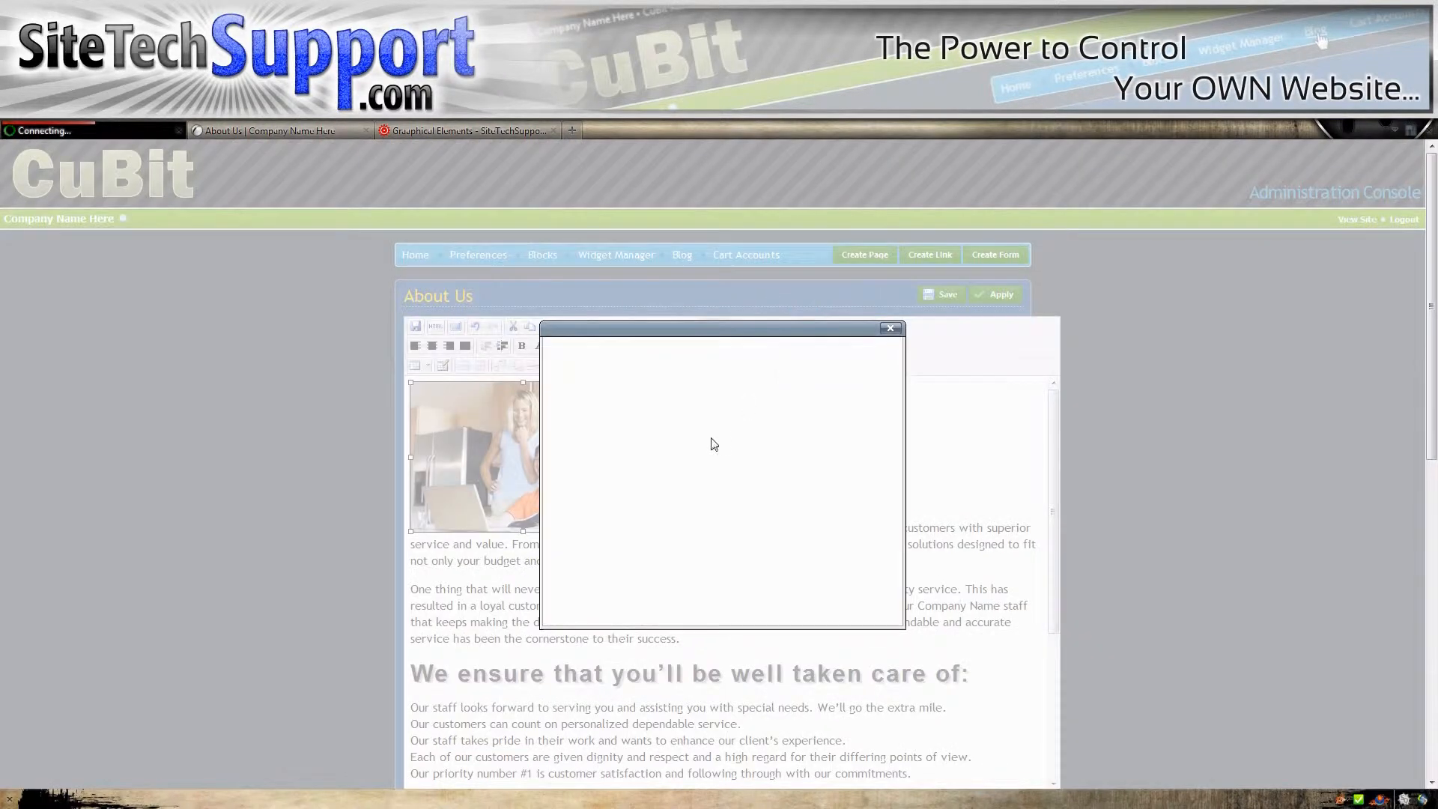
left_click(636, 350)
left_click(659, 382)
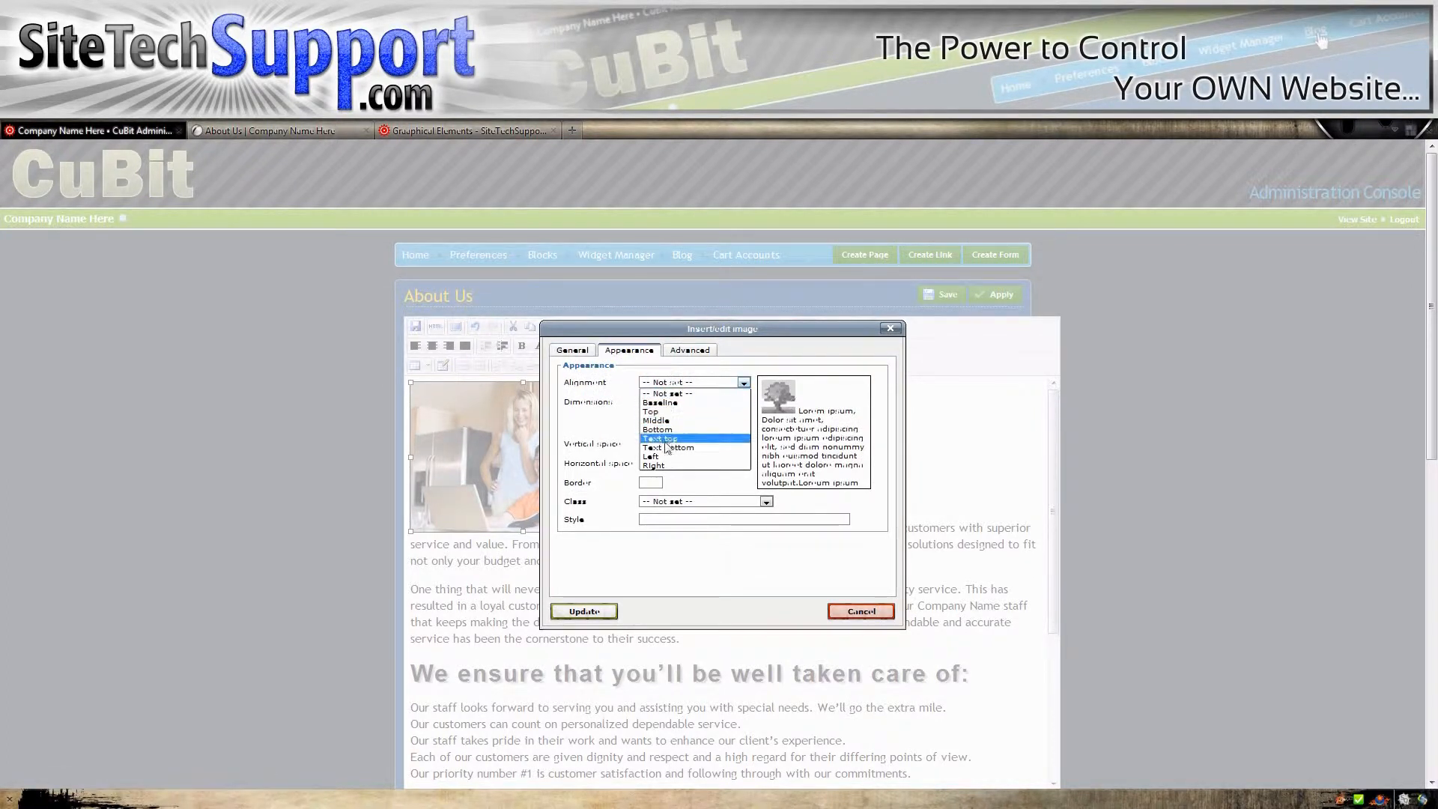
left_click(654, 466)
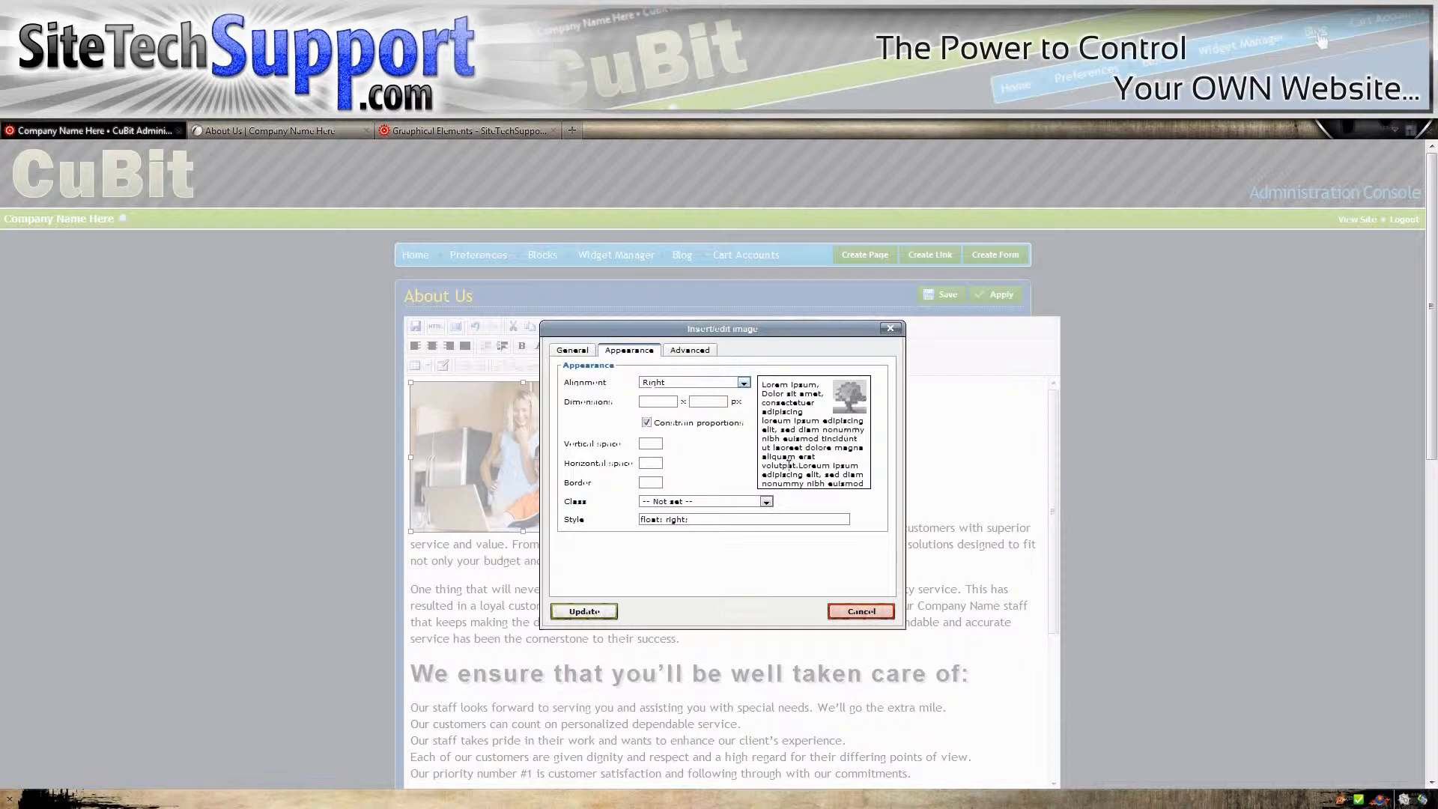
left_click(600, 612)
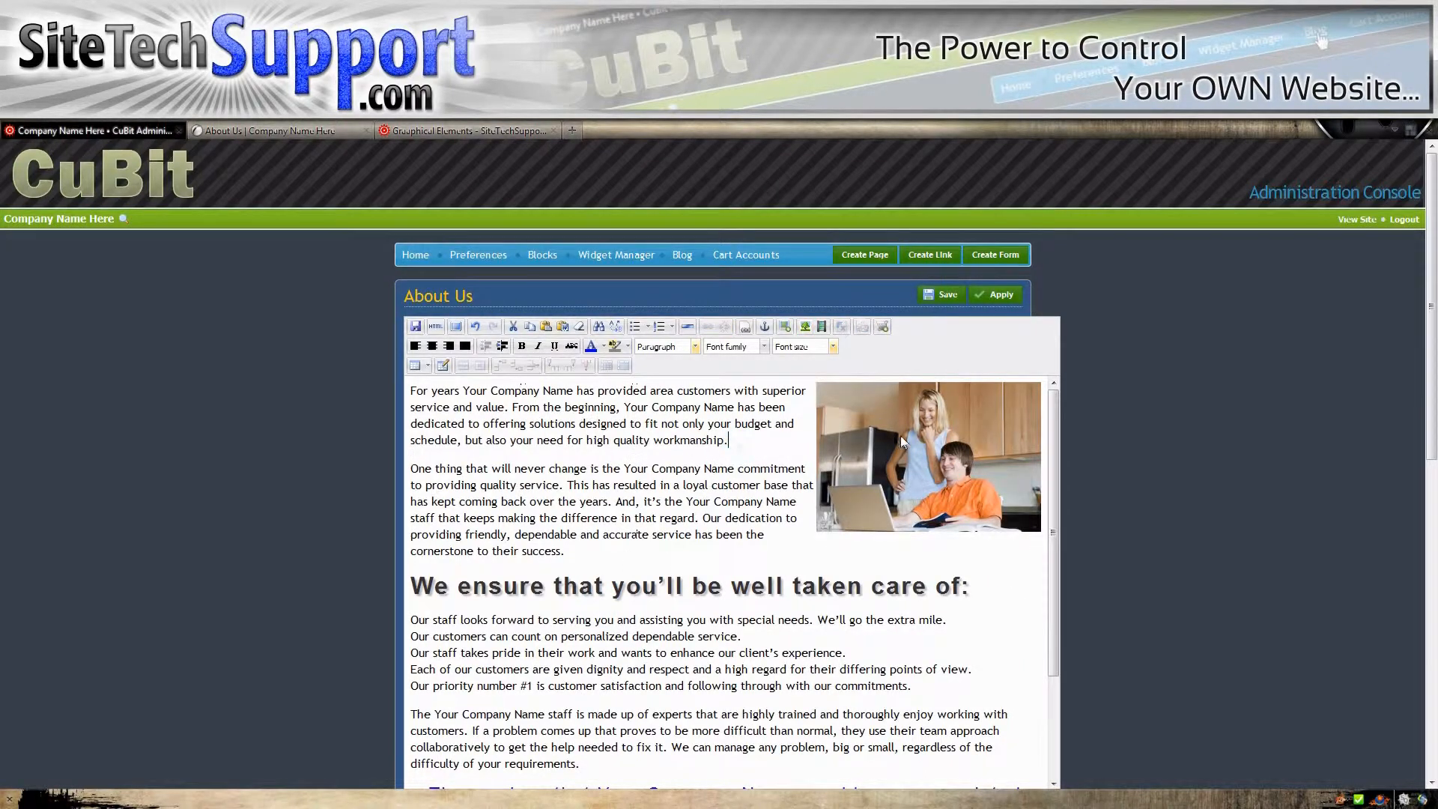
left_click(813, 485)
Apply the PhotoFX effect "Framed with Drop Shadow" to the photo thumbnail
left_click(858, 410)
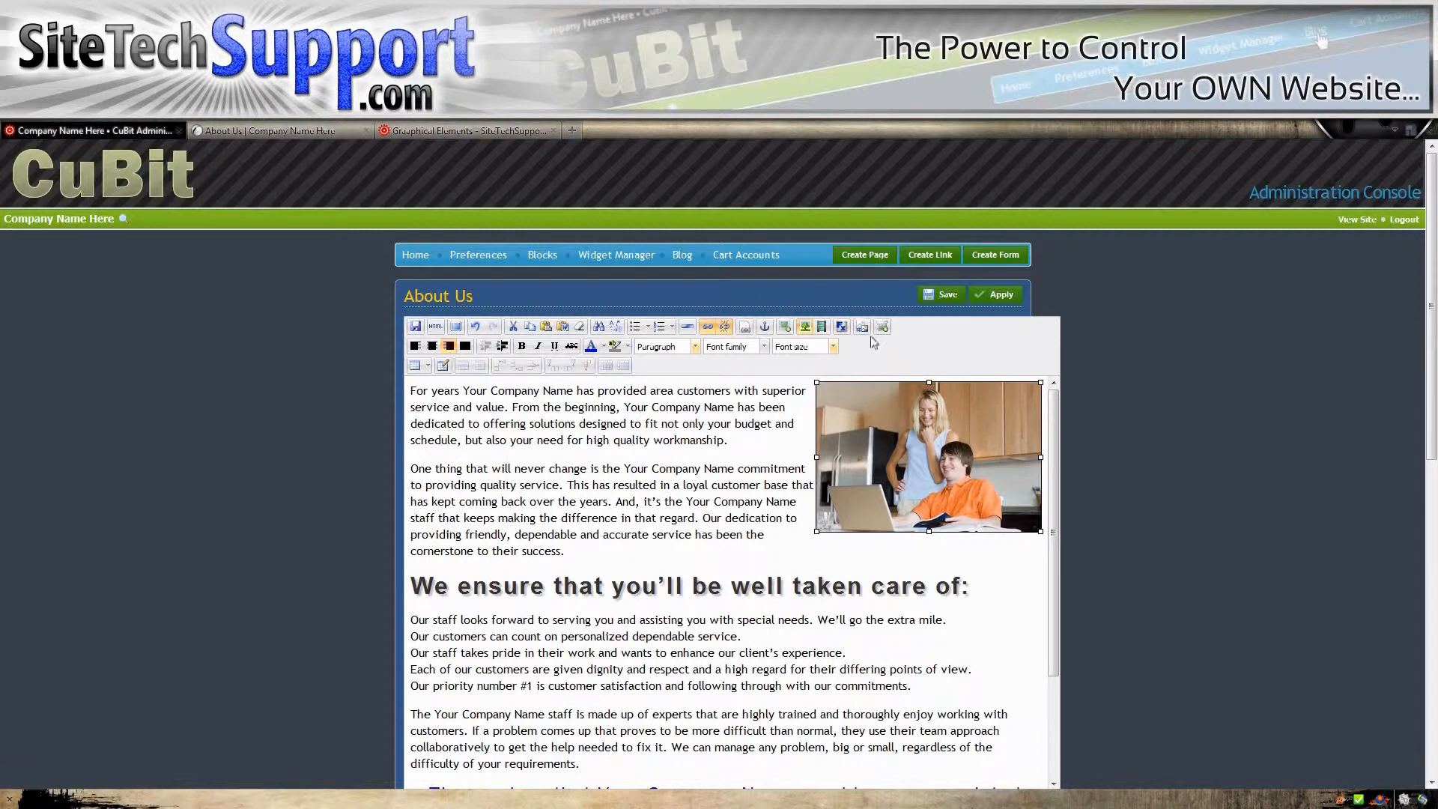
left_click(843, 327)
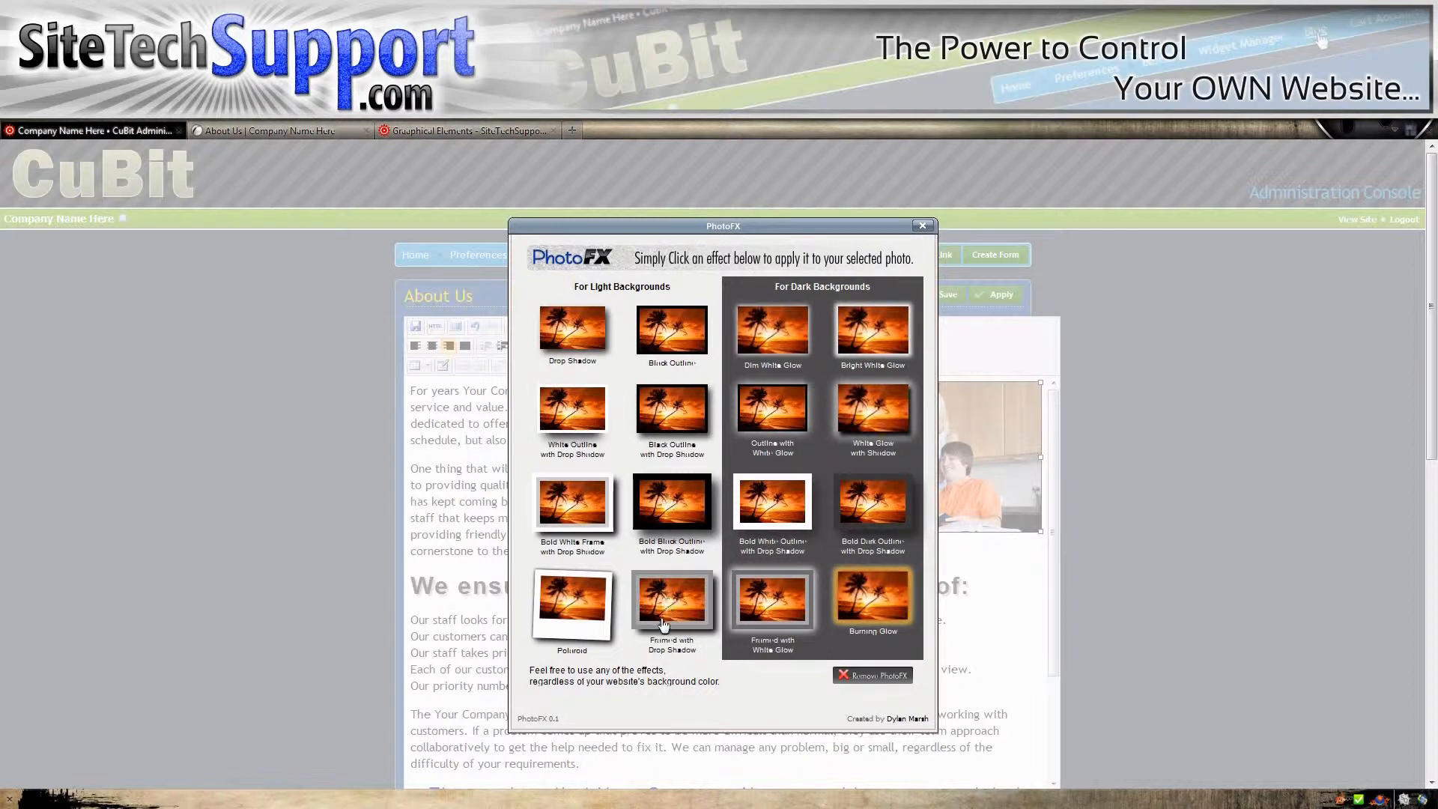
left_click(667, 603)
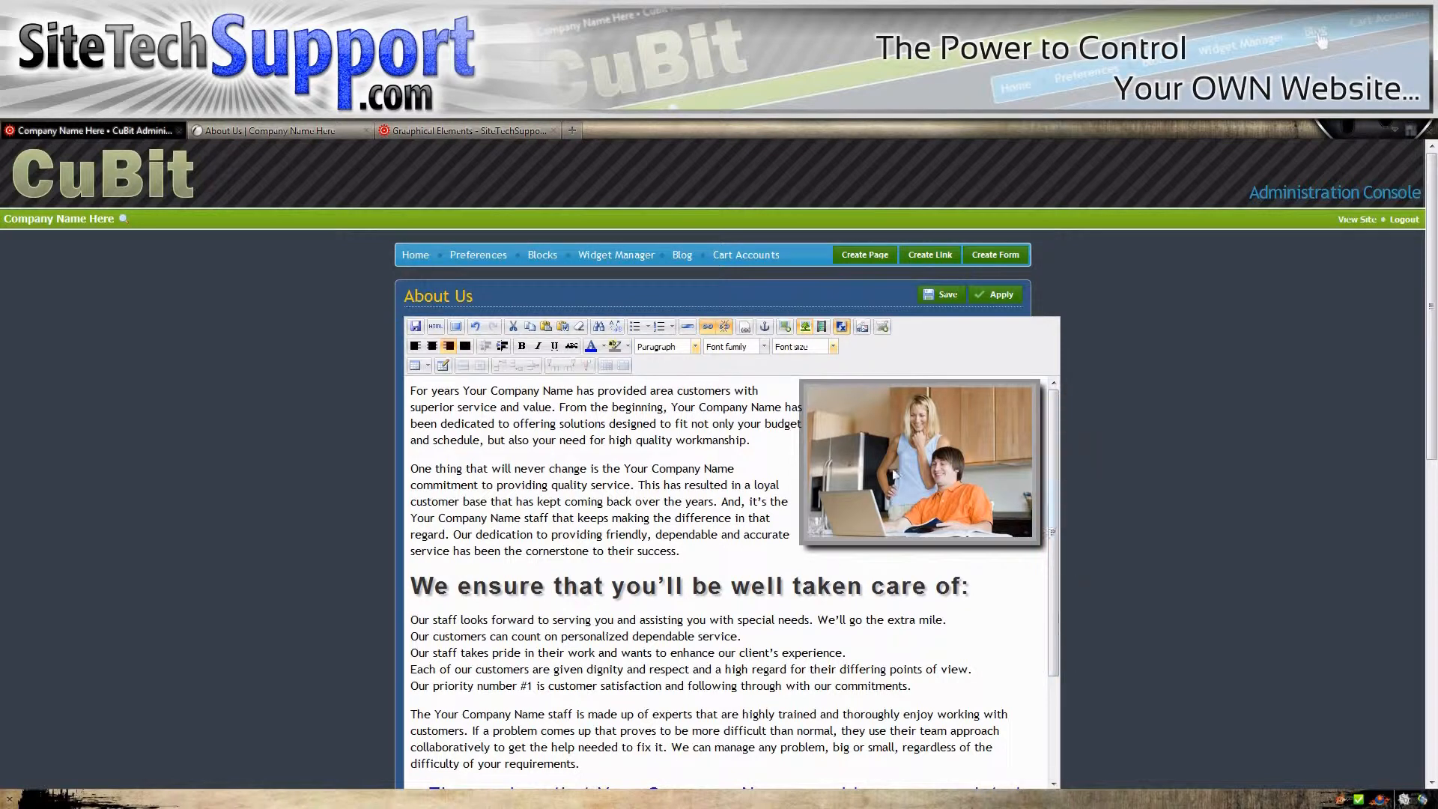
left_click(779, 422)
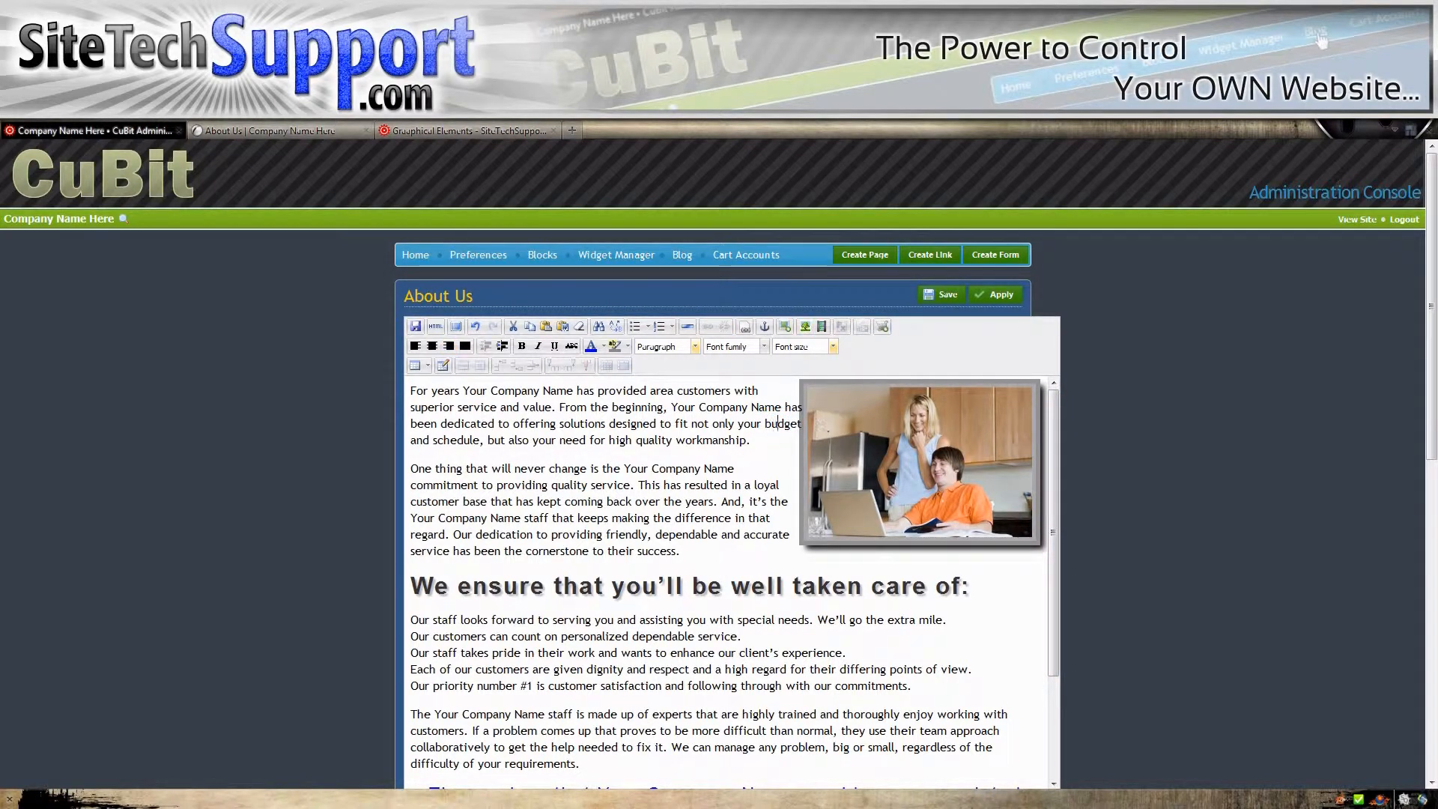
Open the photo's appearance settings and set its horizontal space to 20
left_click(839, 429)
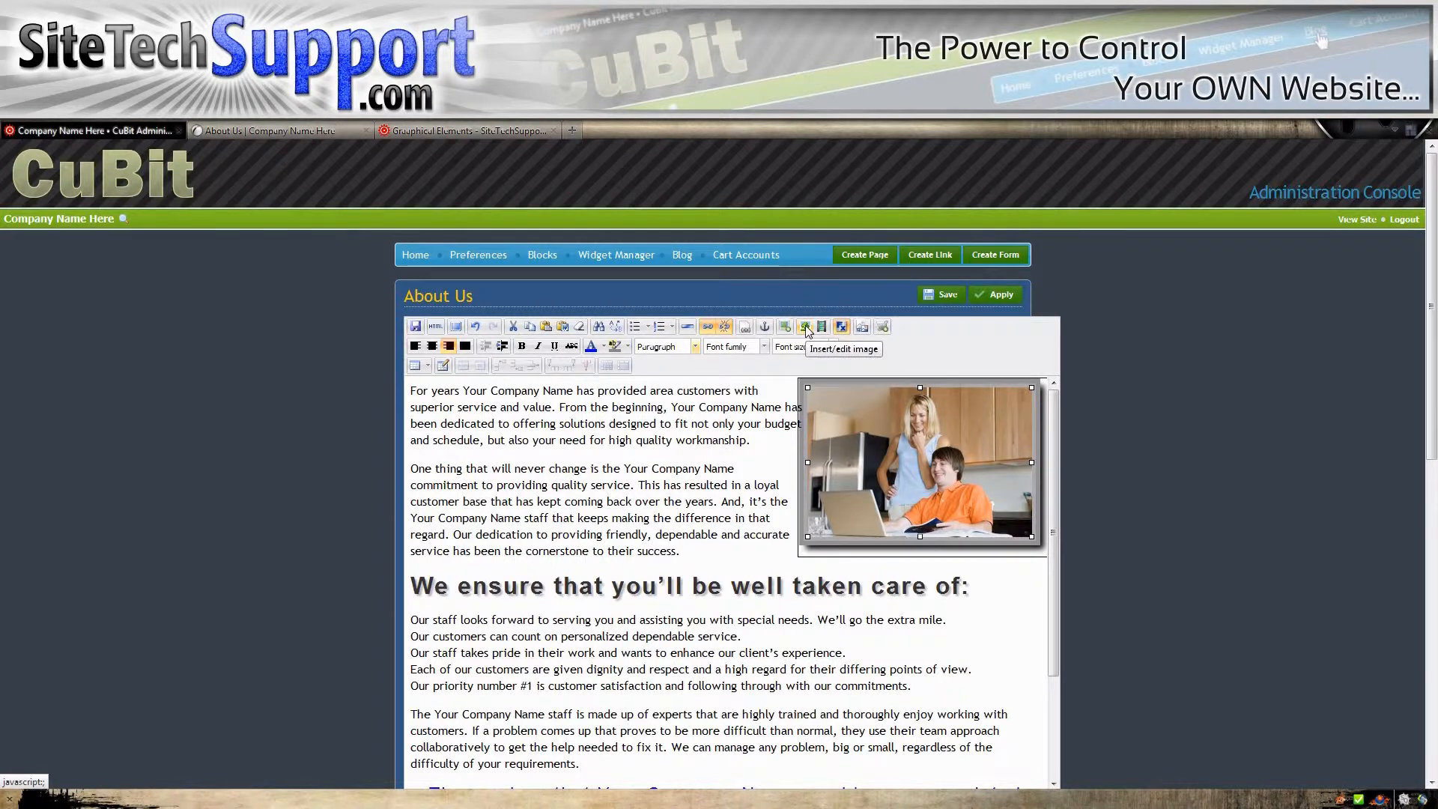
left_click(806, 328)
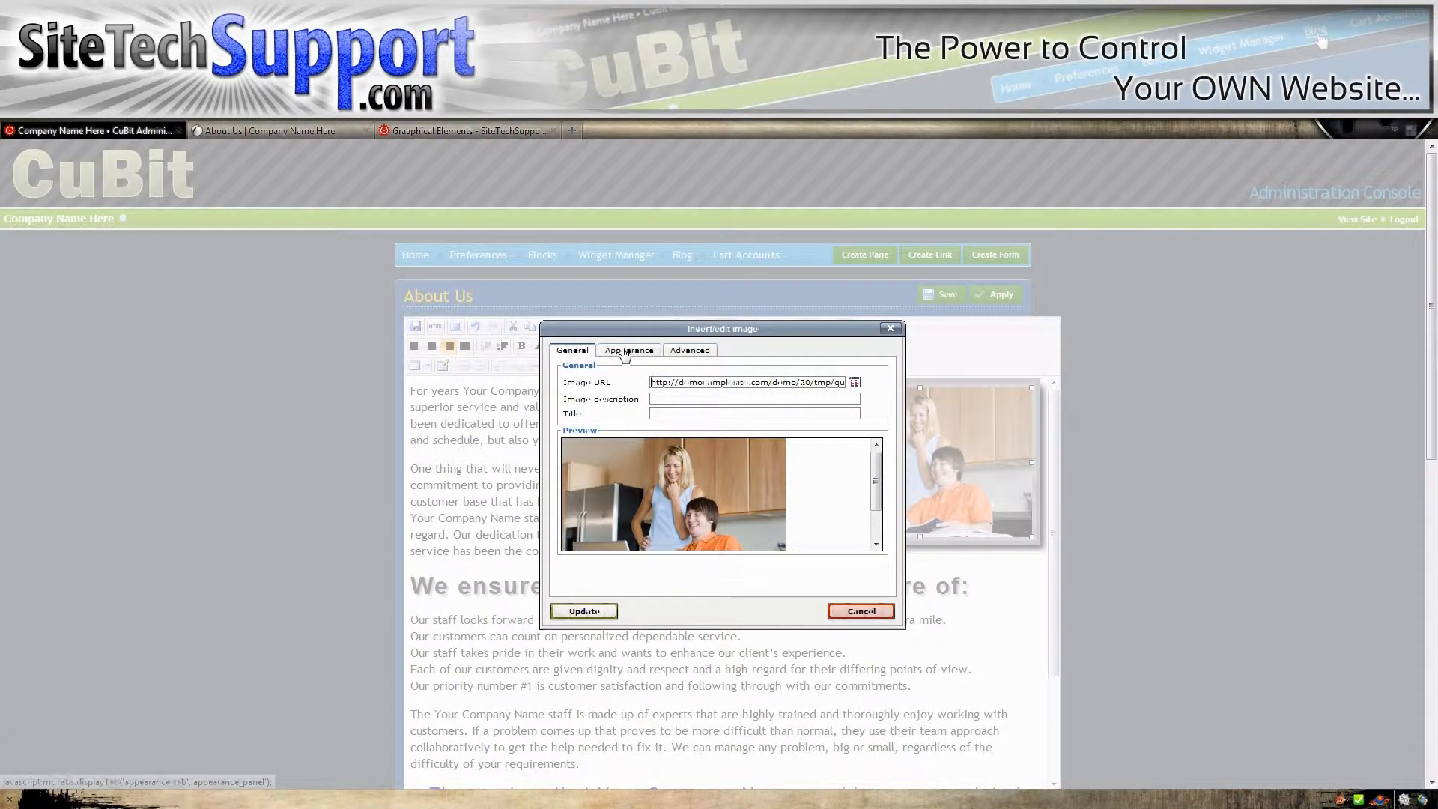
left_click(627, 352)
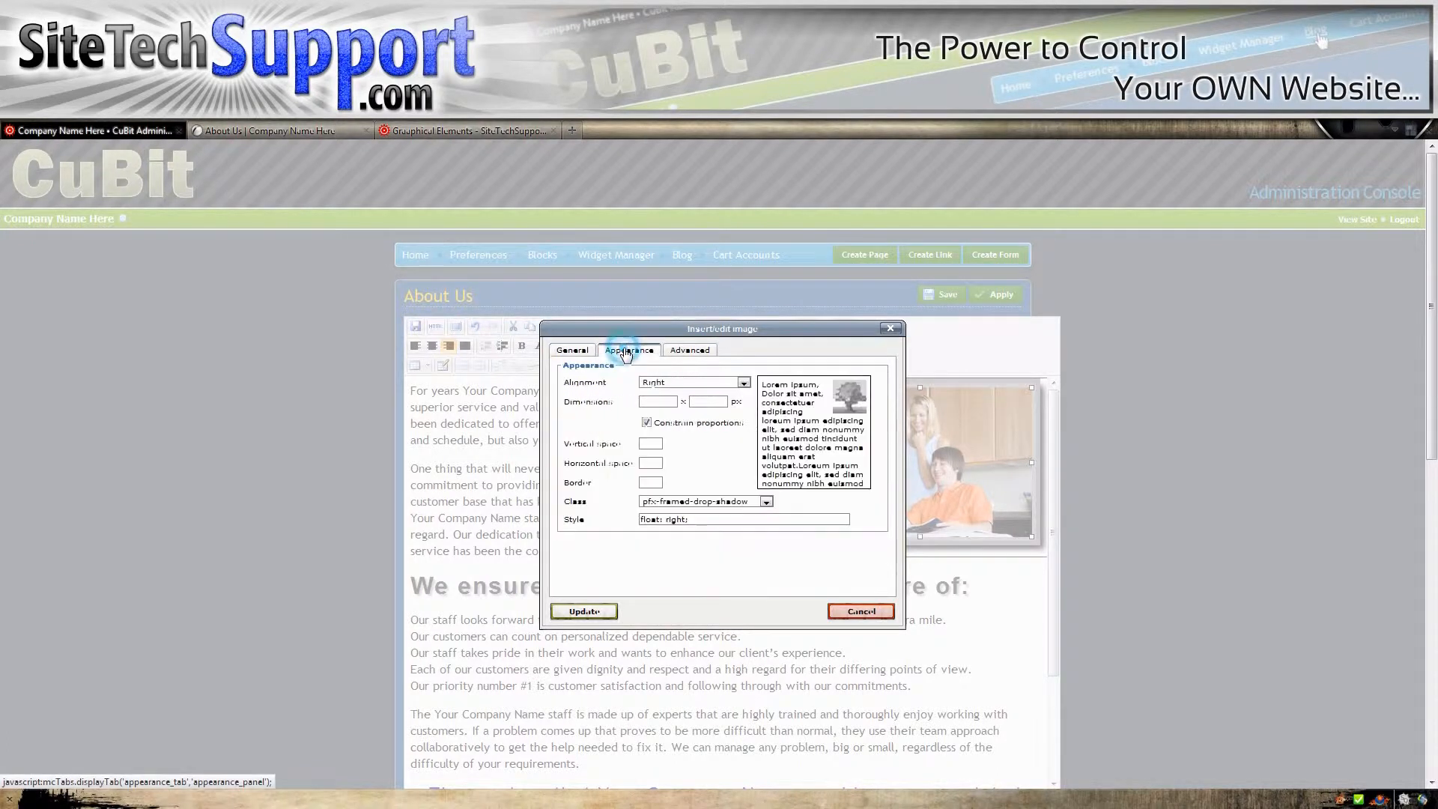
left_click(649, 460)
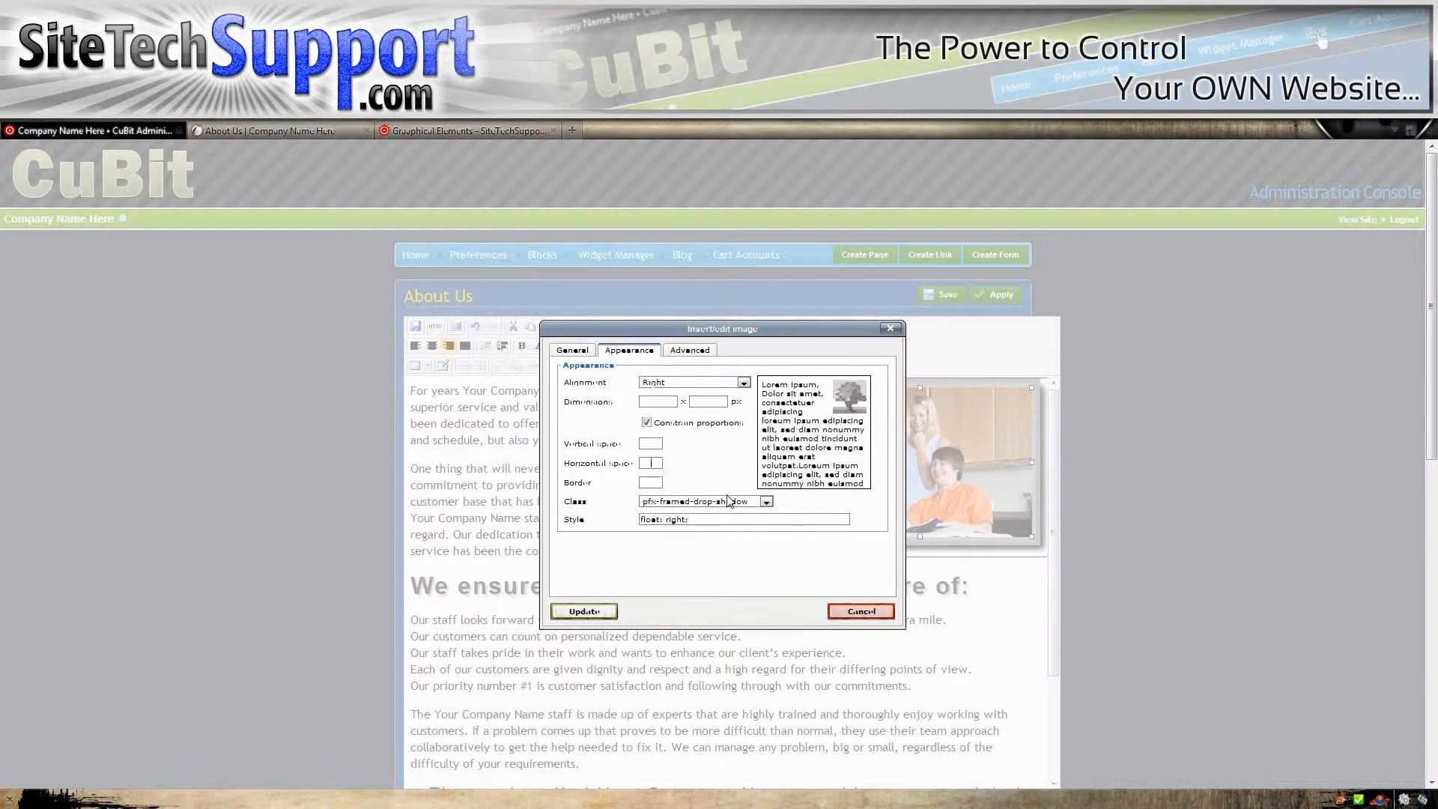
type("5")
Take out the right margin spacing in the photo's style, keep the 20px left margin, and update the image
left_click(721, 517)
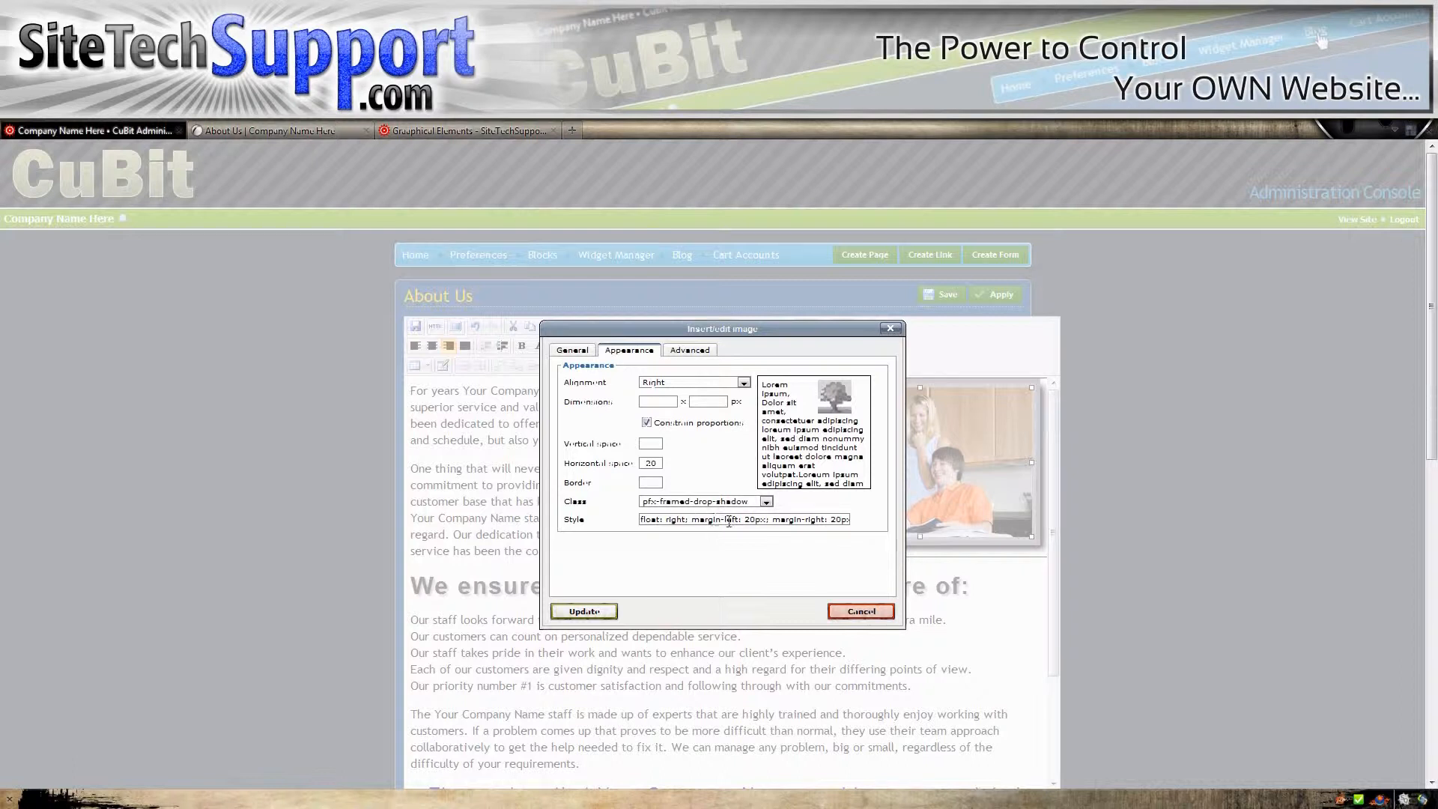
left_click(838, 519)
key("BackSpace")
left_click(586, 611)
left_click(950, 586)
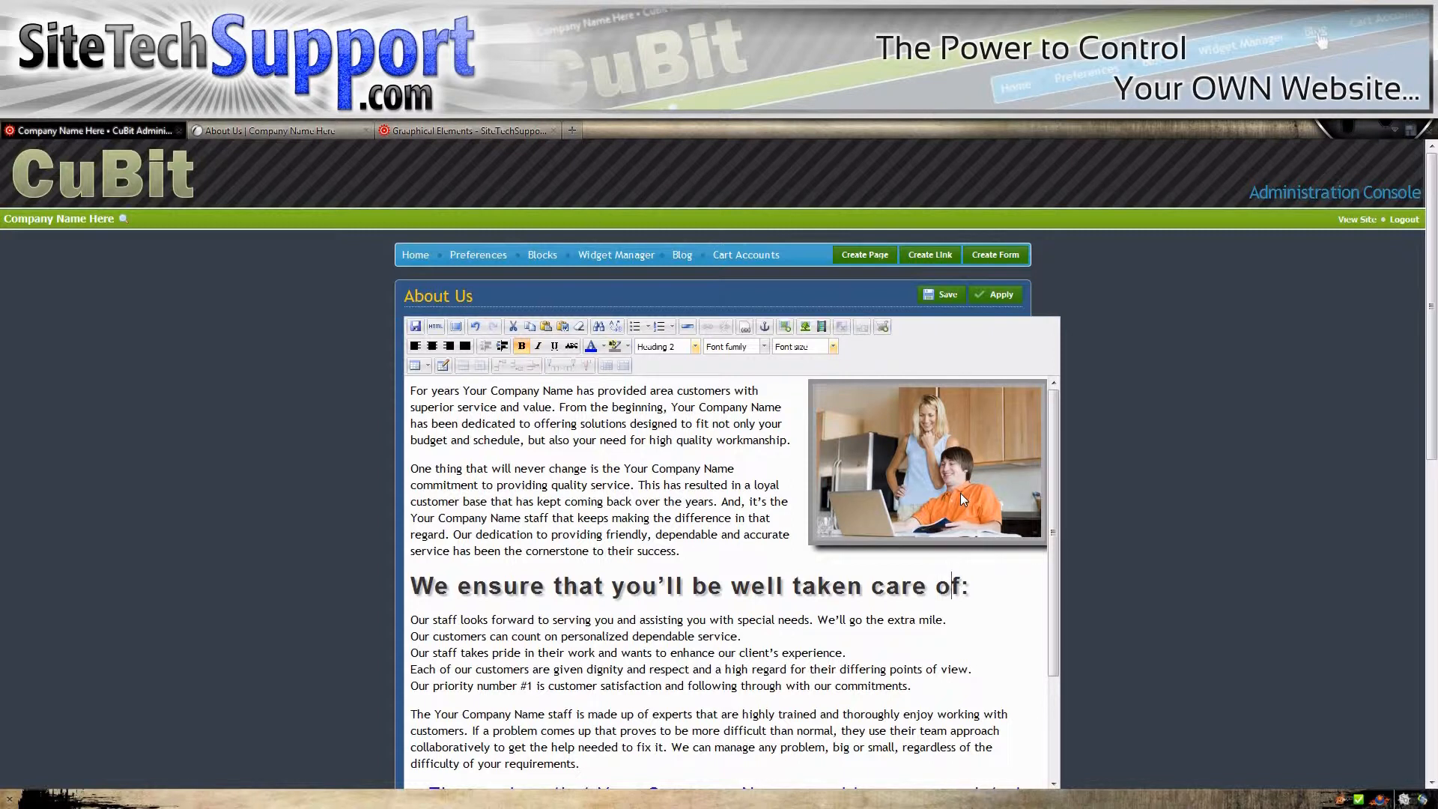
Turn the five lines under the heading "We ensure that you'll be well taken care of:" into a bulleted list
left_click(538, 455)
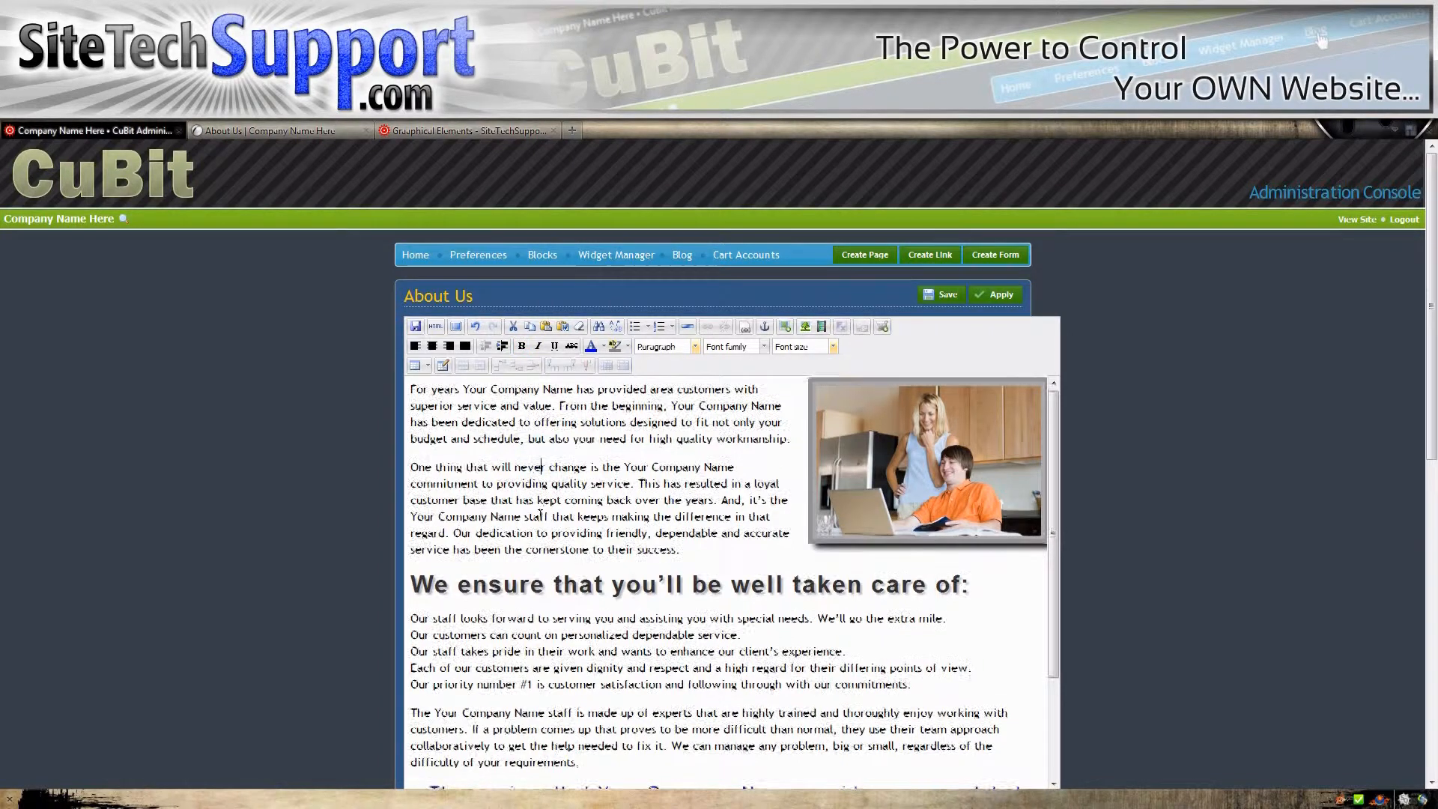
scroll(540, 495, "down", 3)
left_click_drag(413, 491, 911, 556)
left_click(538, 508)
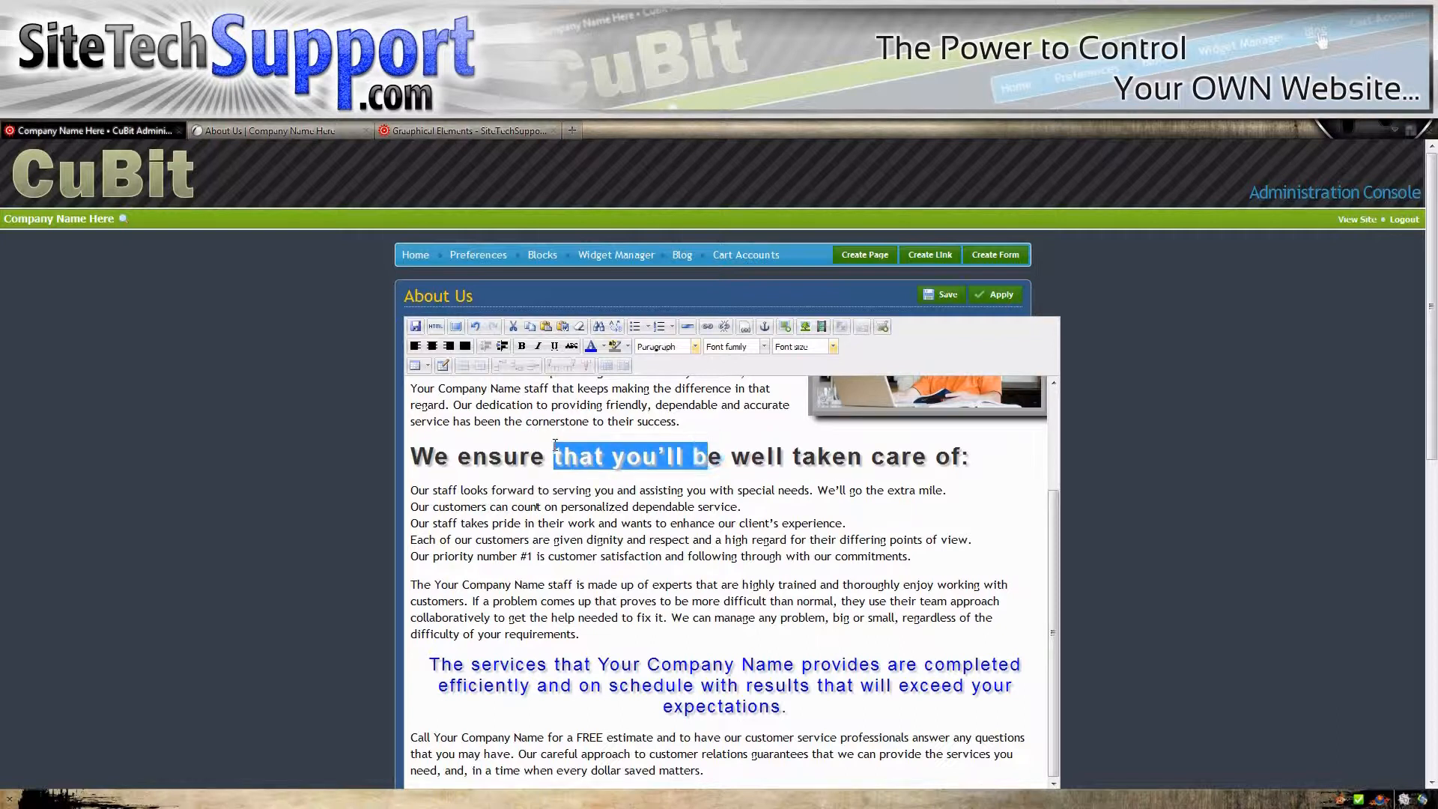
left_click_drag(410, 490, 935, 557)
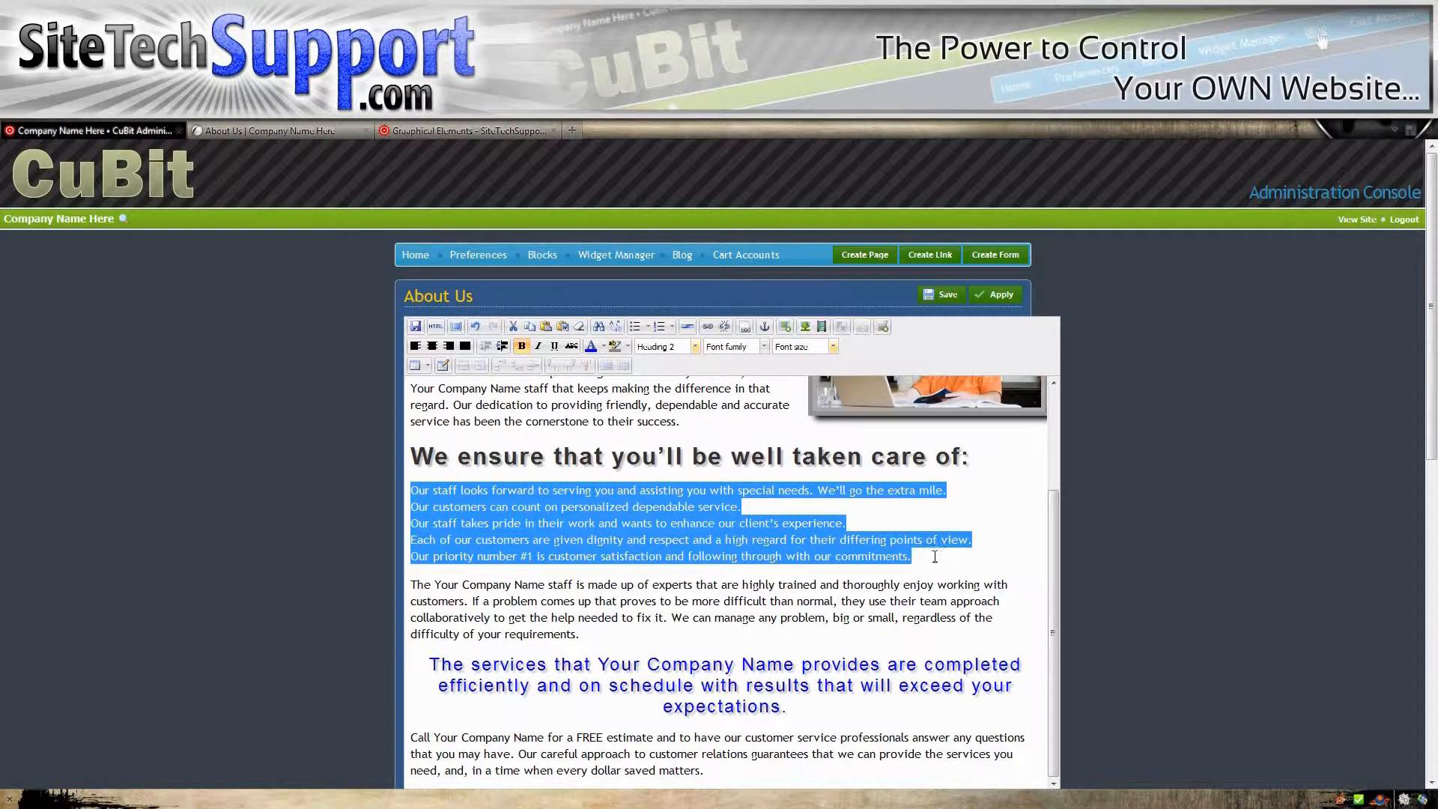
left_click(634, 332)
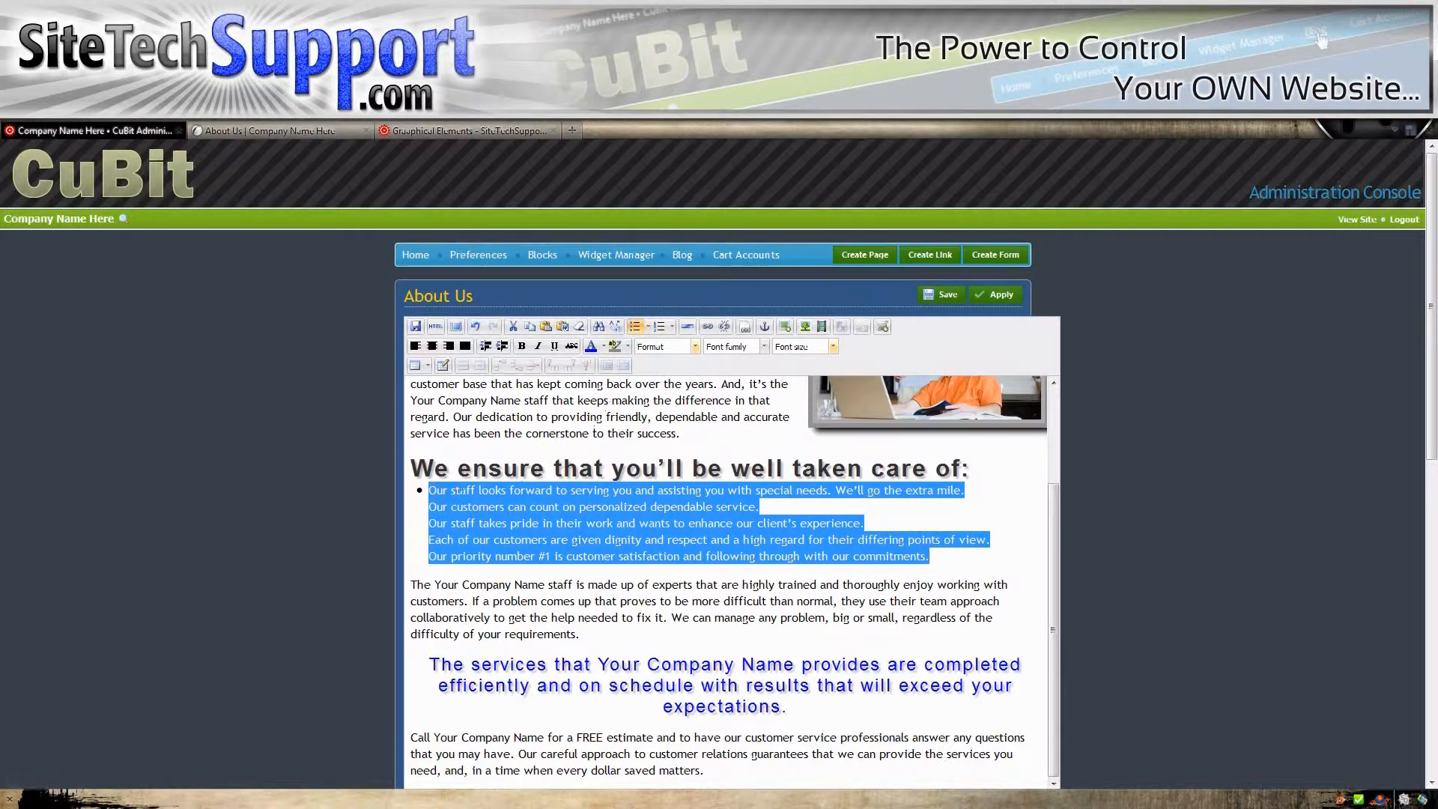
Split the single bullet so that each of the five sentences becomes its own bullet without line breaks
left_click(429, 490)
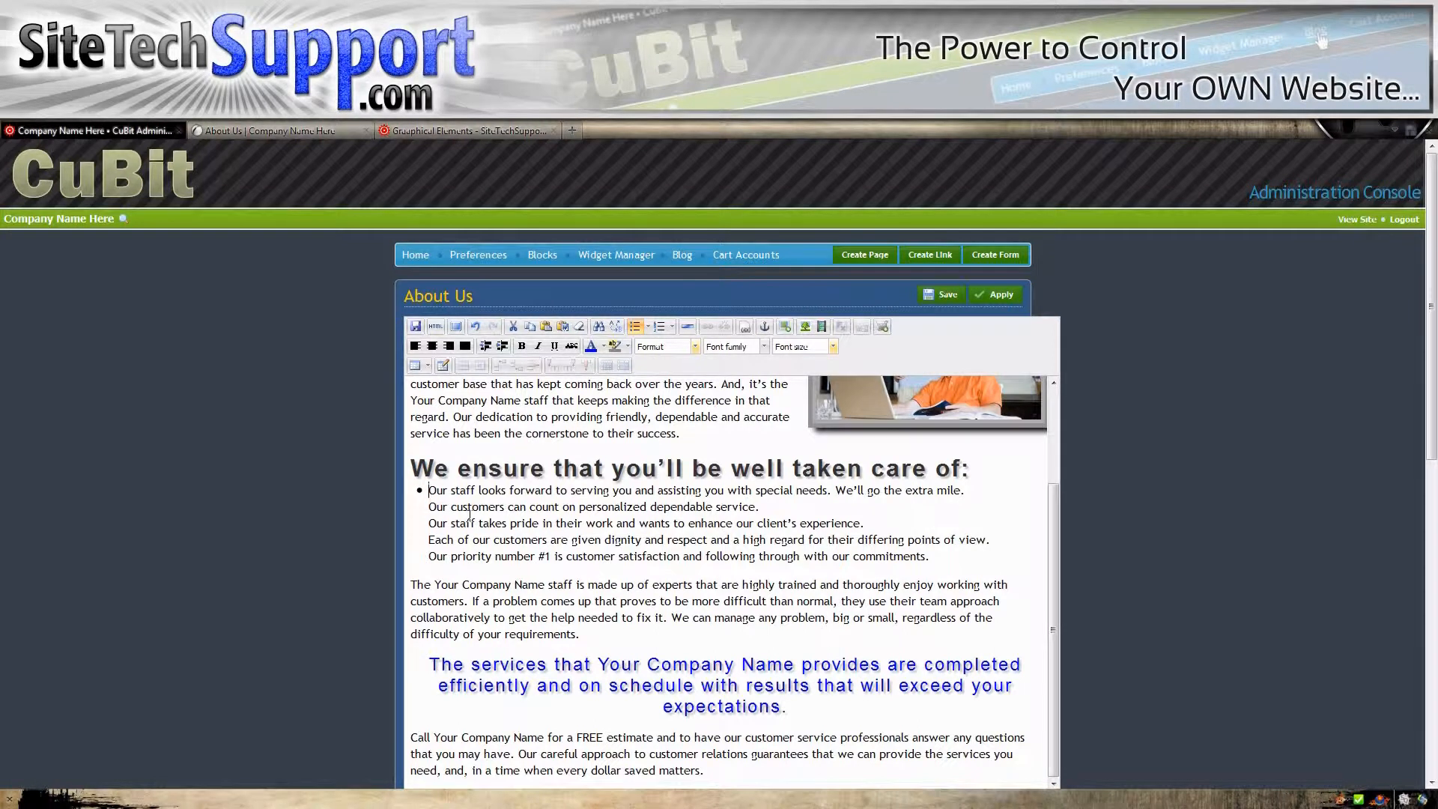
key("BackSpace")
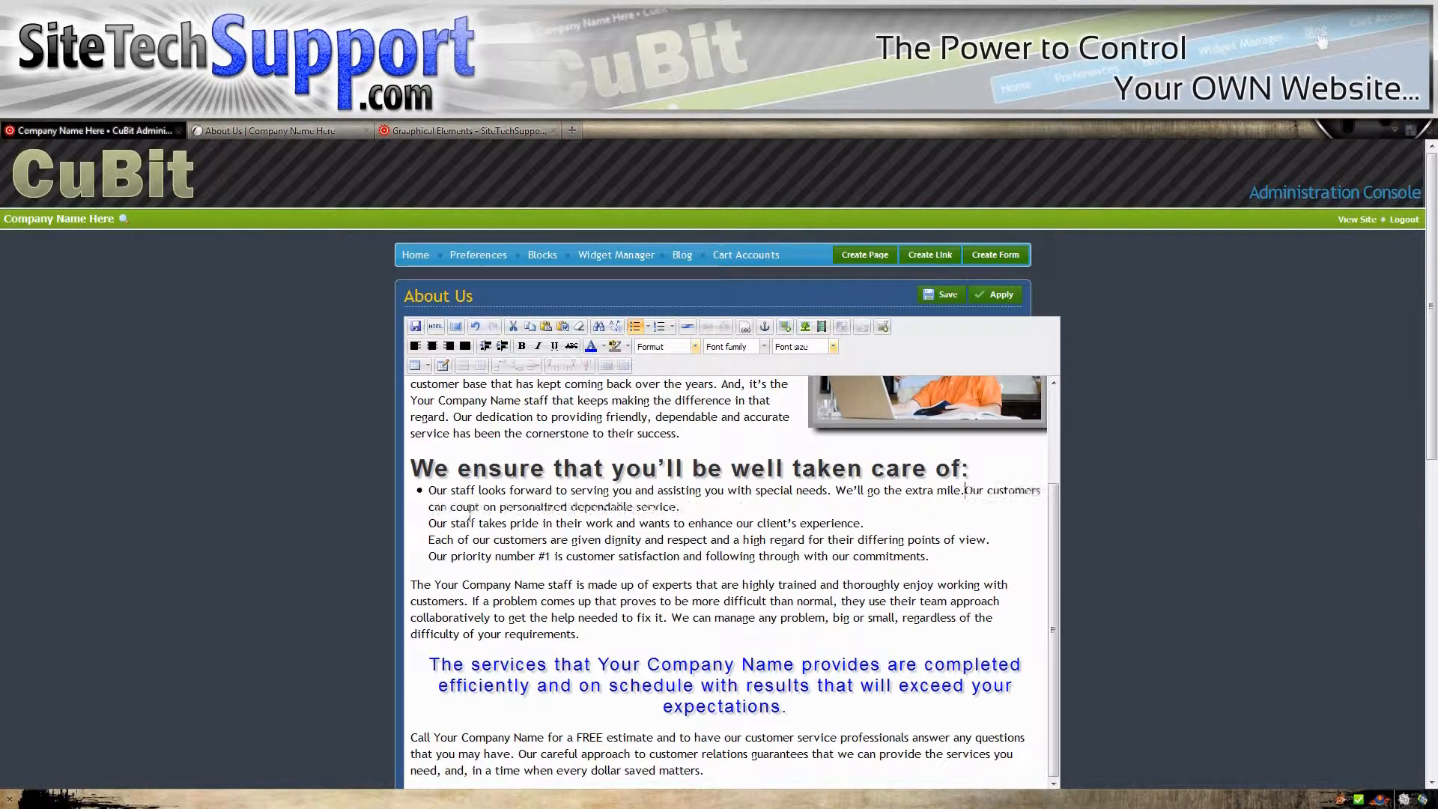
key("Return")
key("Down")
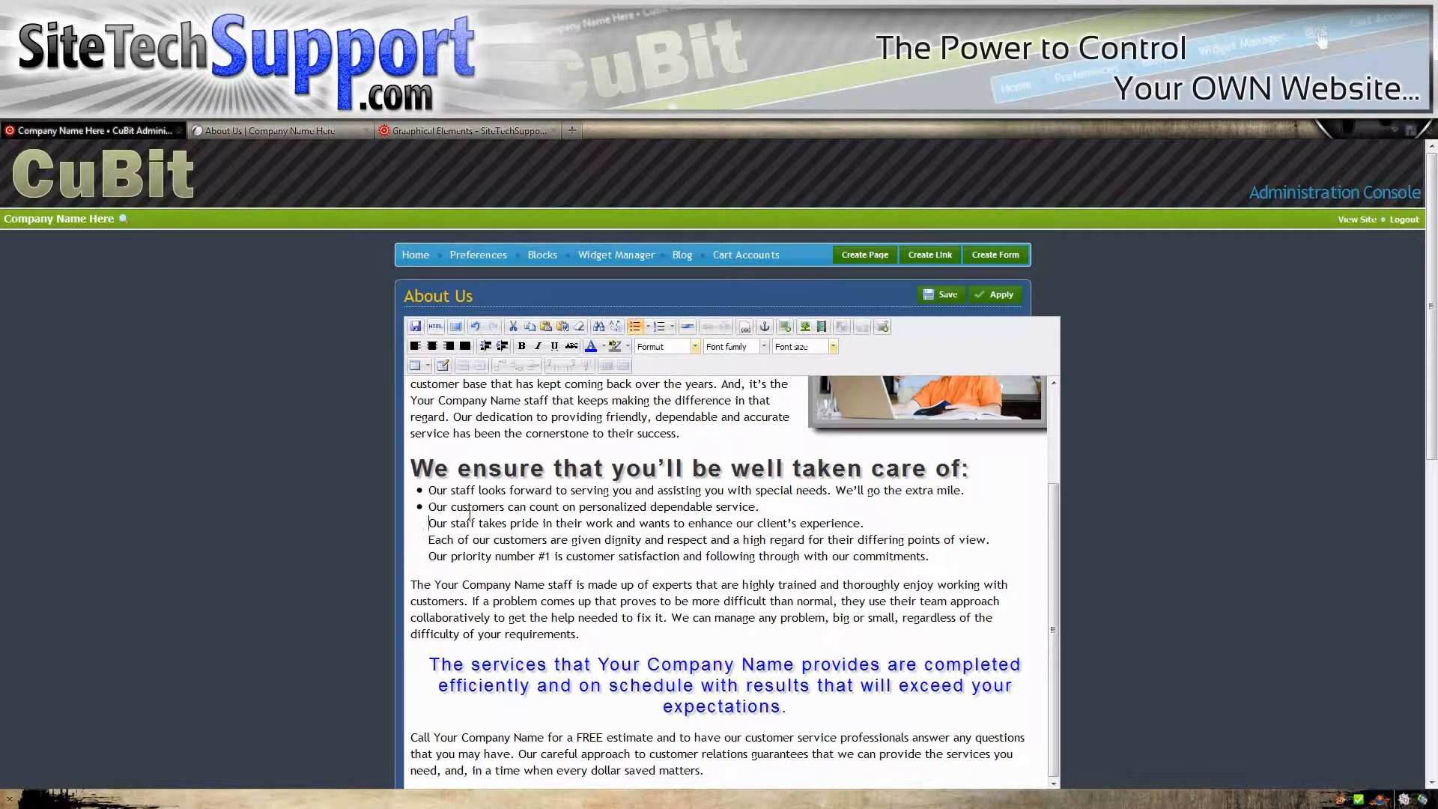
key("BackSpace")
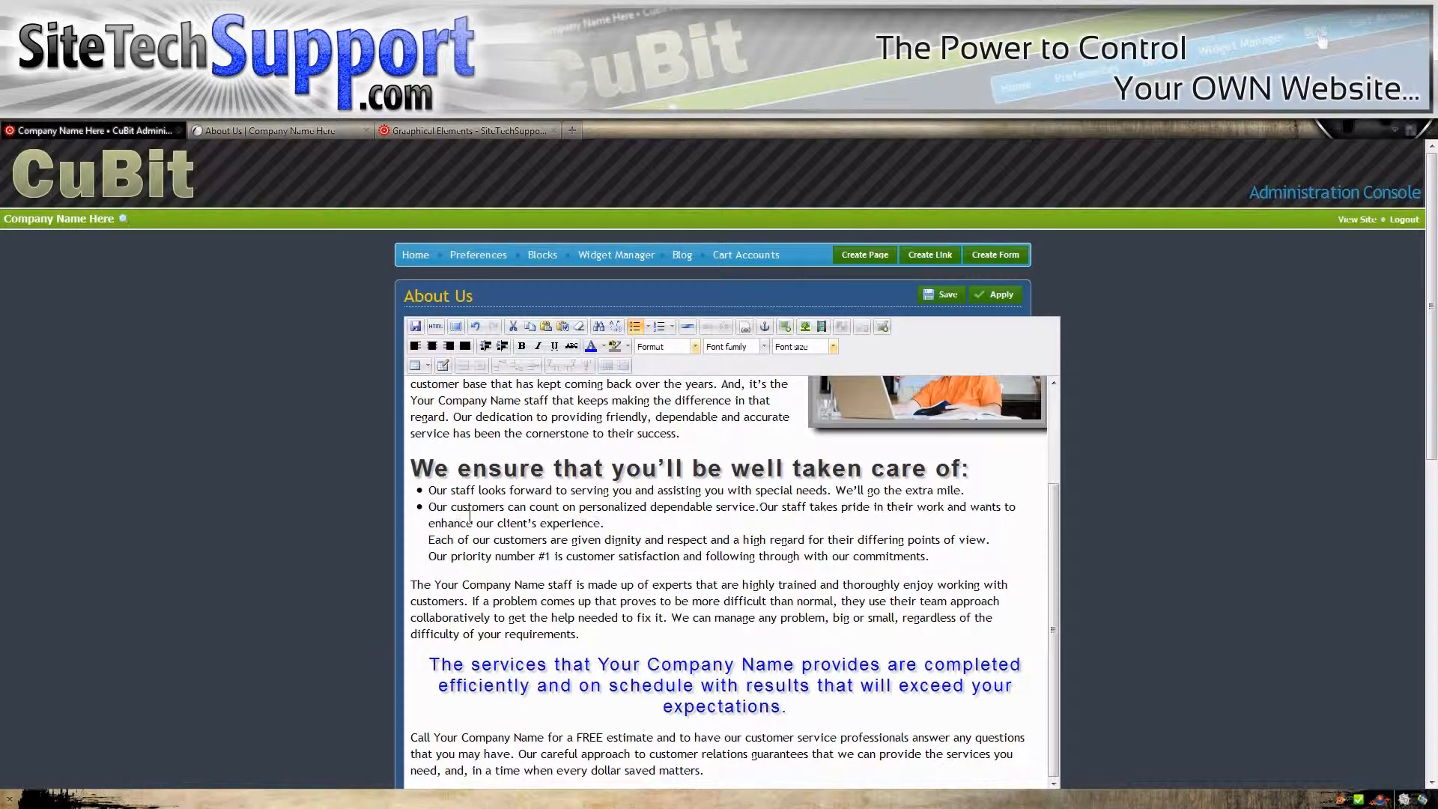
key("Return")
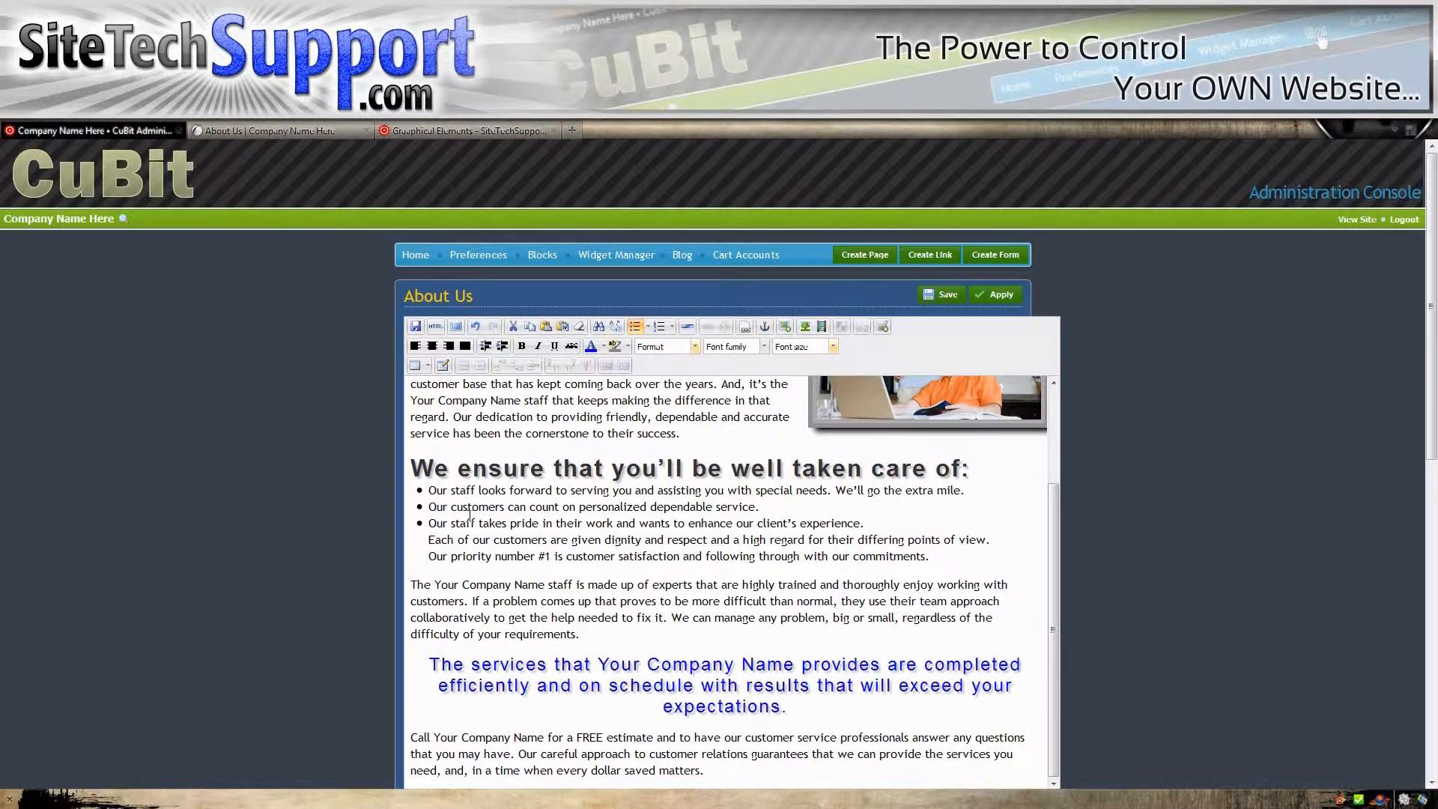
key("BackSpace")
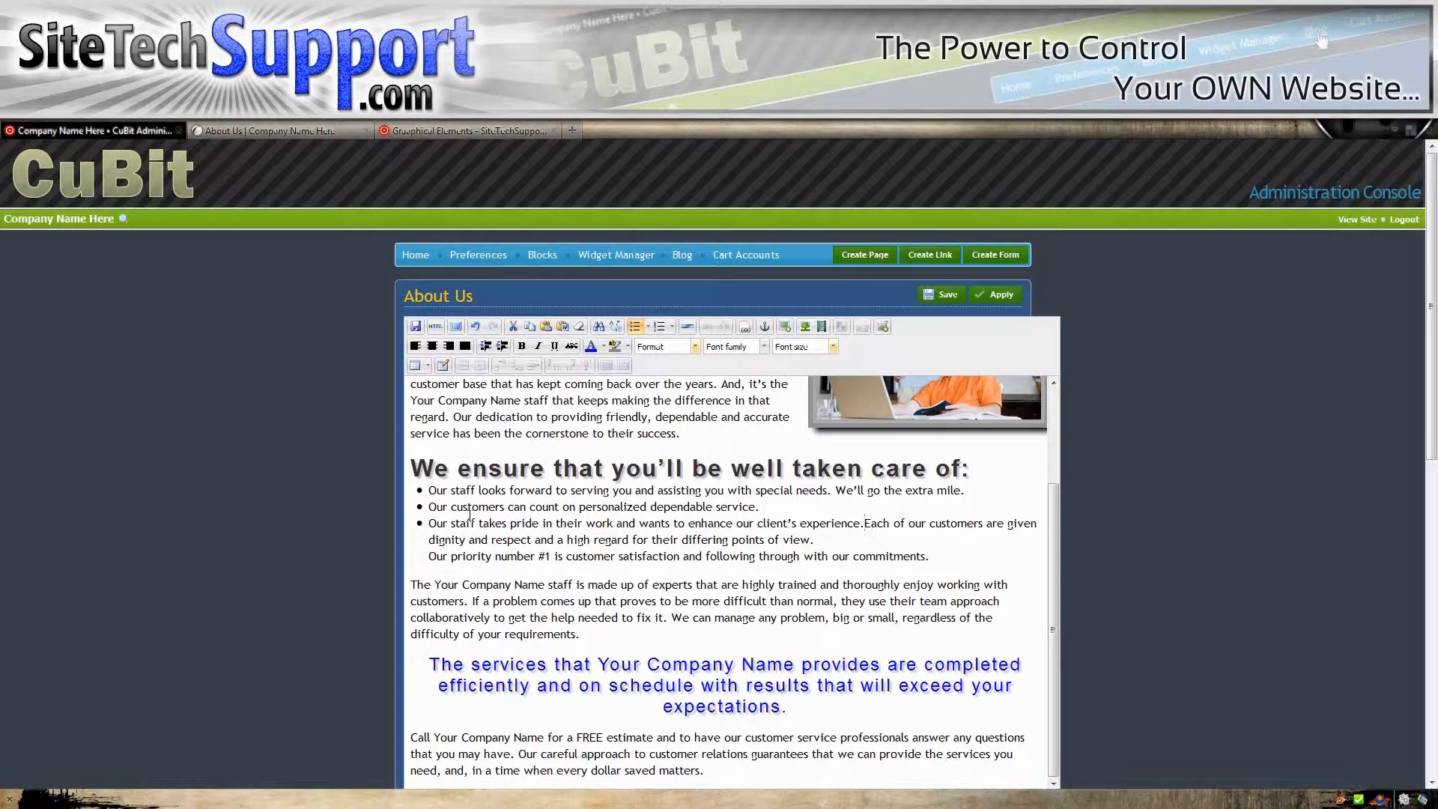
key("Return")
key("BackSpace")
key("Return")
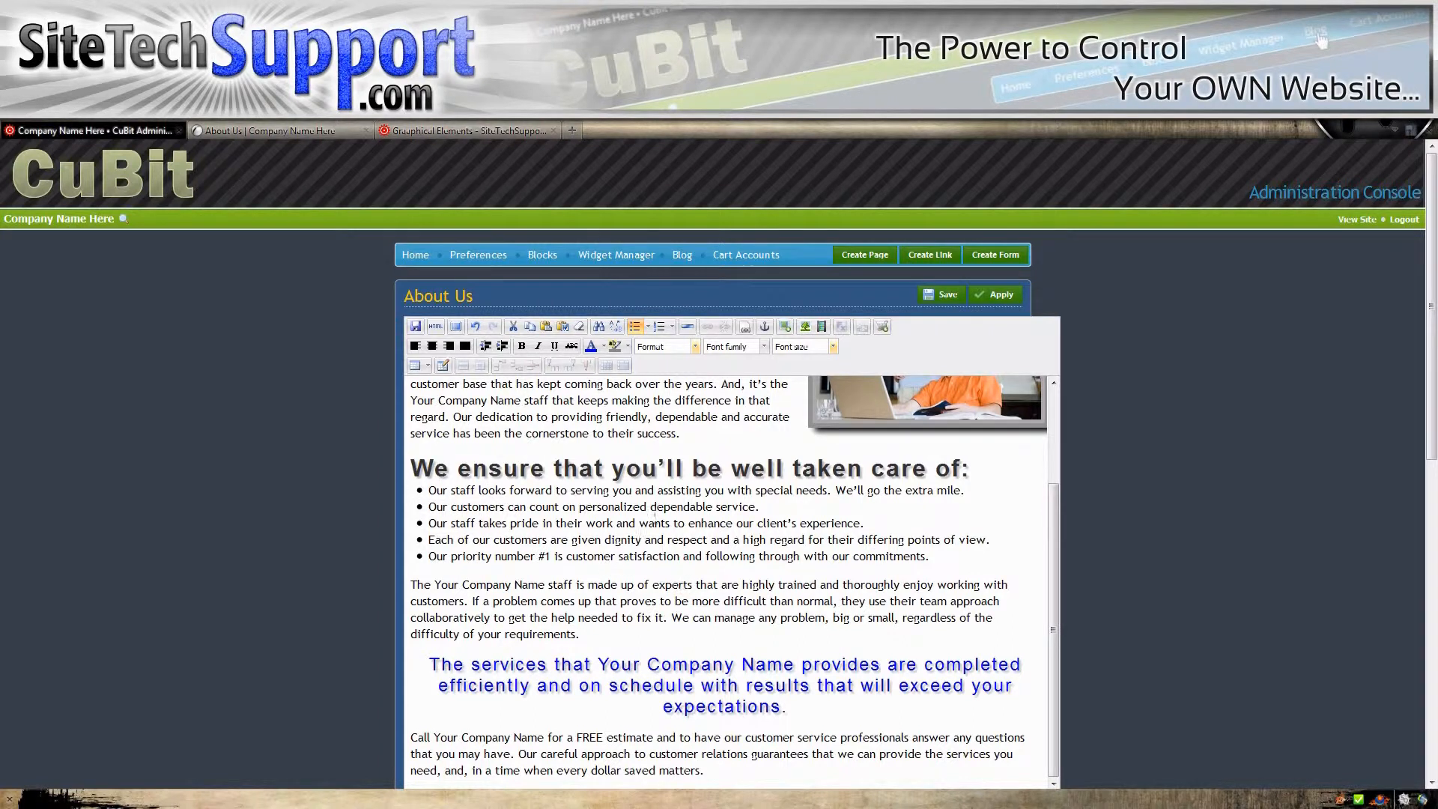
Add an empty paragraph after the last bullet, outside the list, and center it
scroll(663, 523, "down", 3)
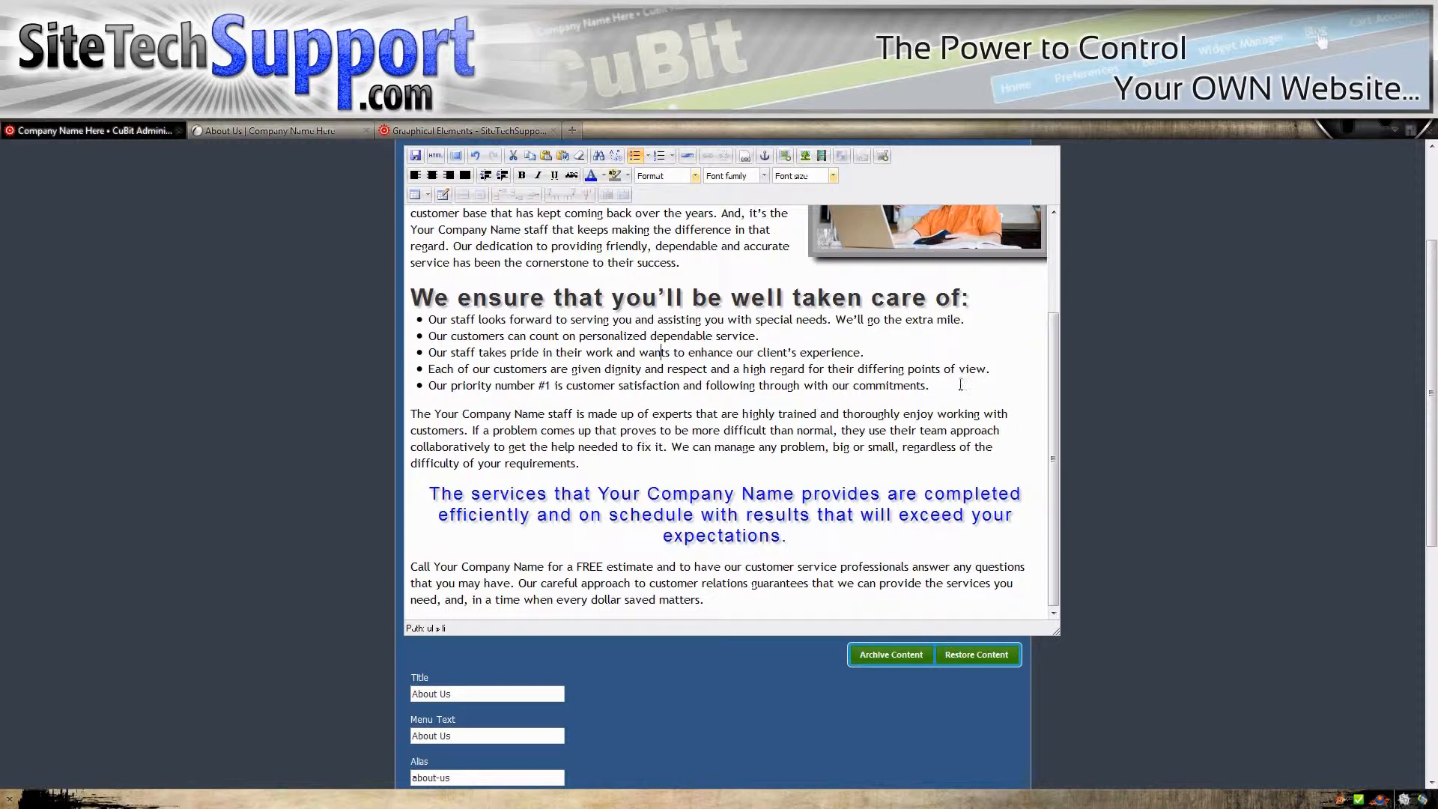
left_click(935, 386)
key("Return")
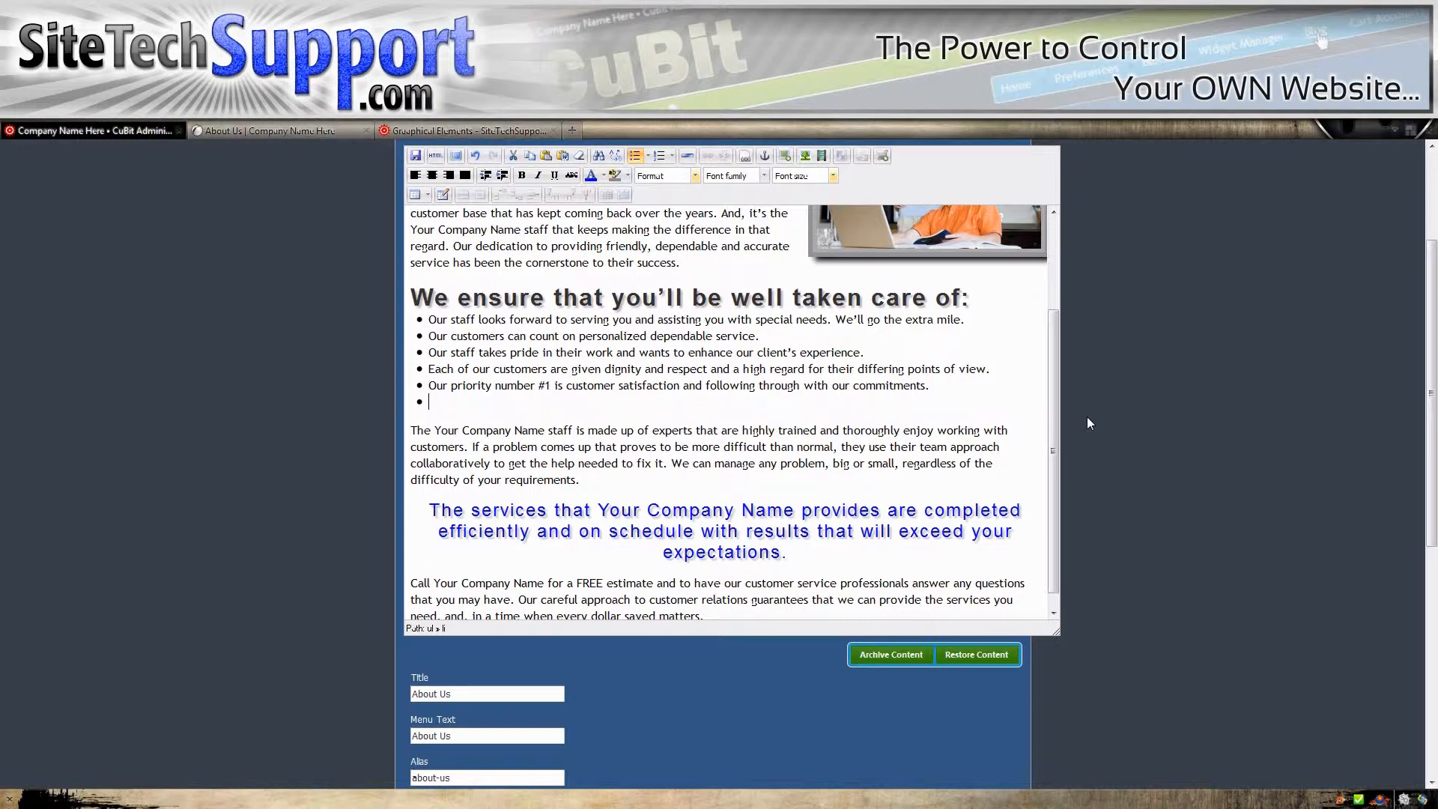
key("Return")
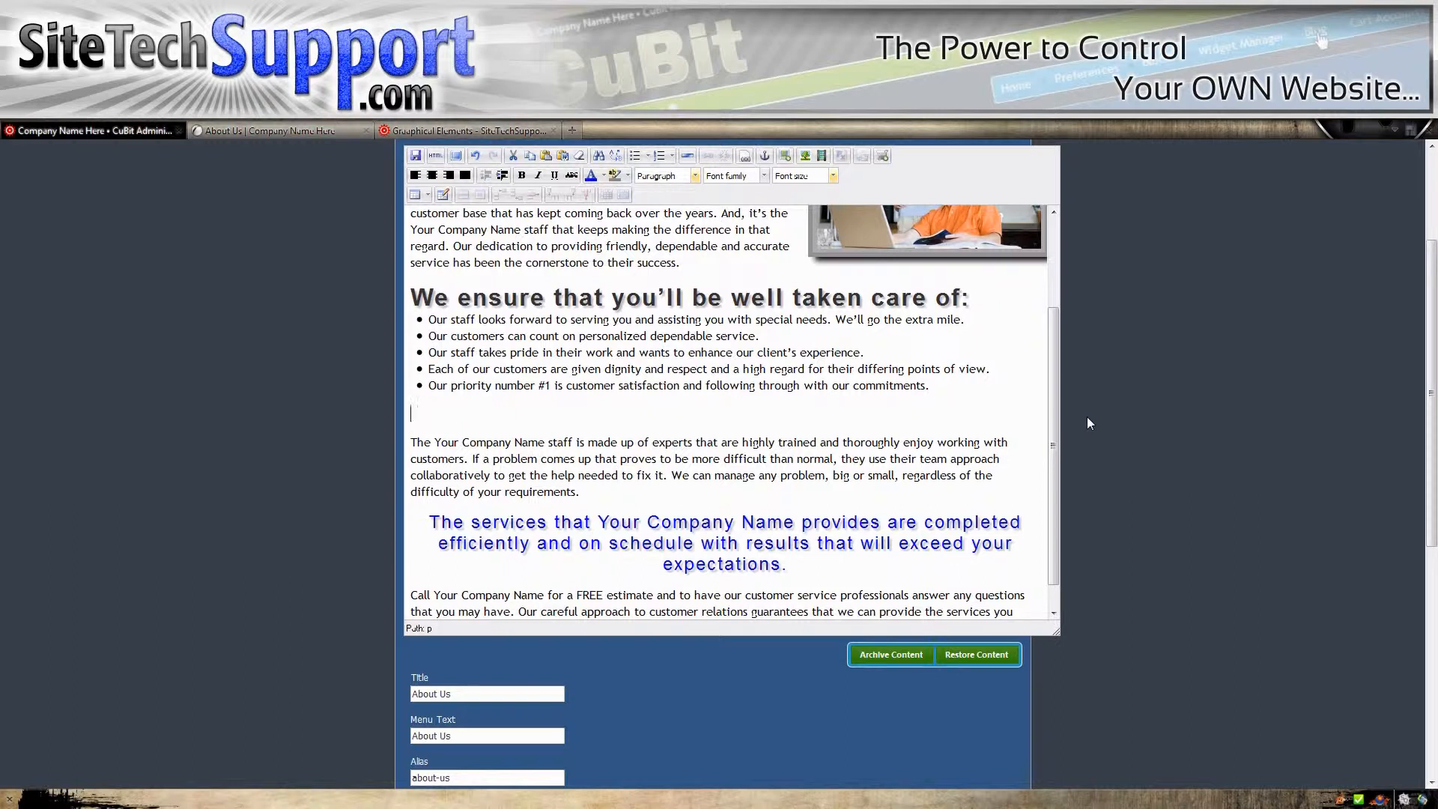
scroll(1139, 446, "up", 2)
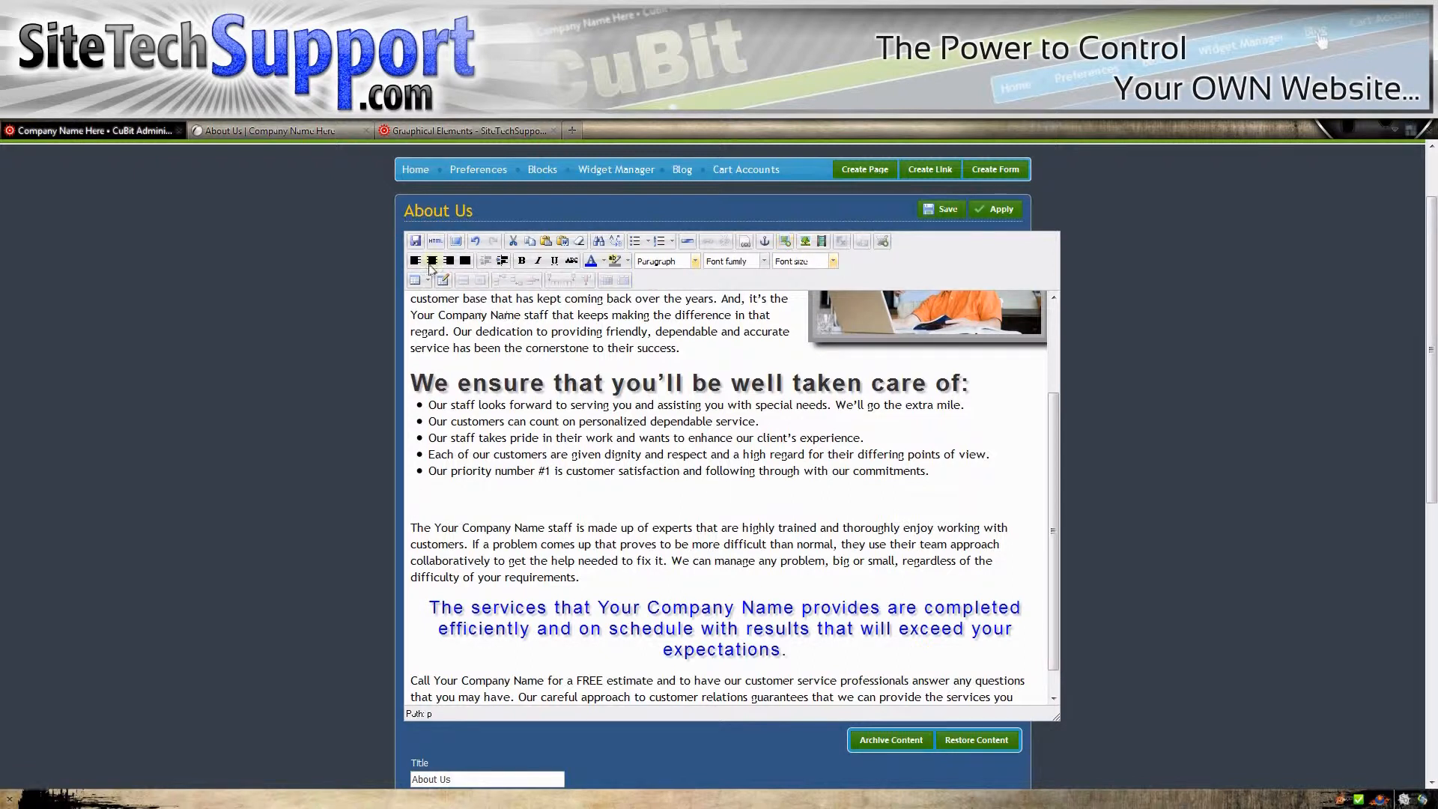
left_click(433, 261)
Switch to the Graphical Elements page and save the first horizontal divider bar as divider-bar-horiz.jpg in the Demo 20 folder
mouse_move(424, 137)
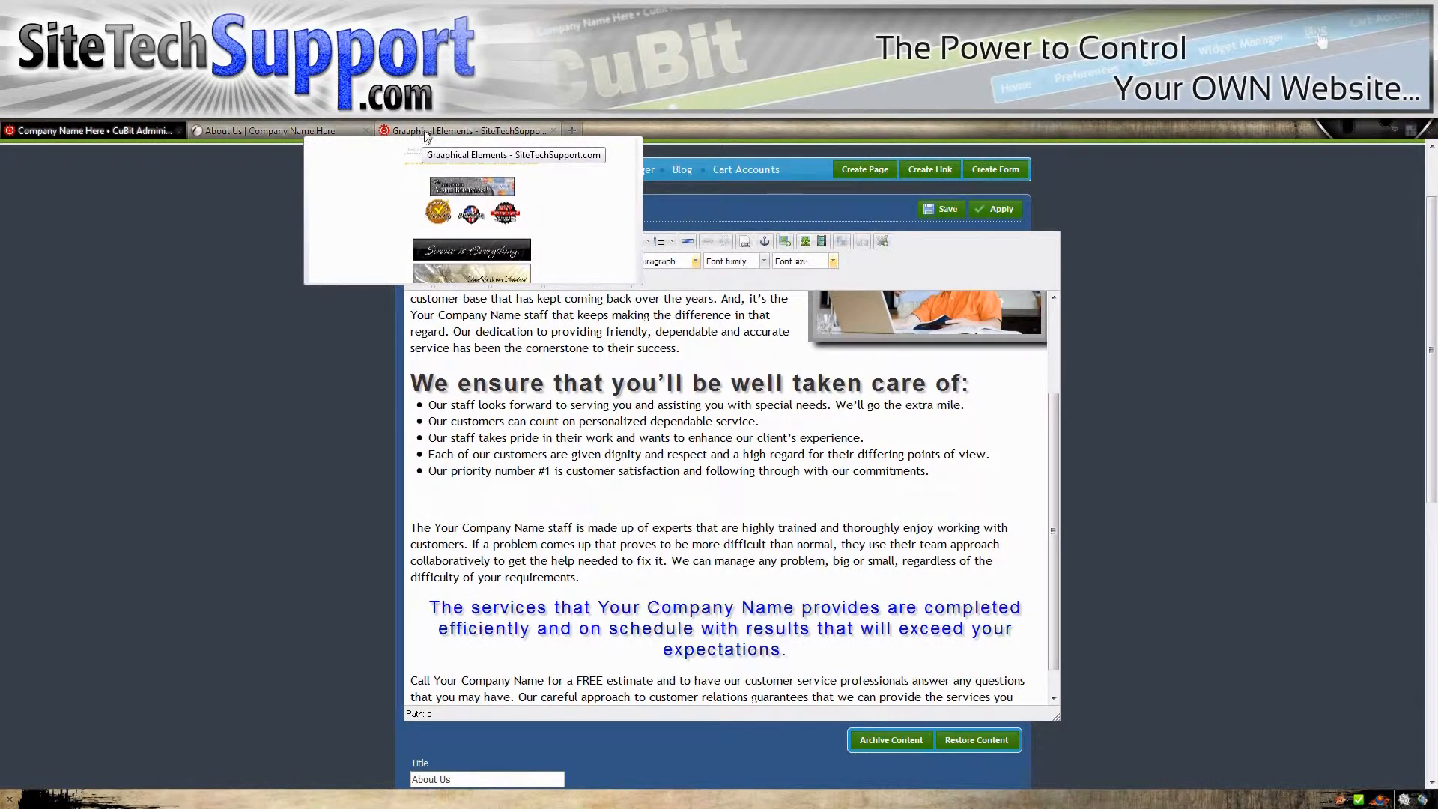
left_click(425, 132)
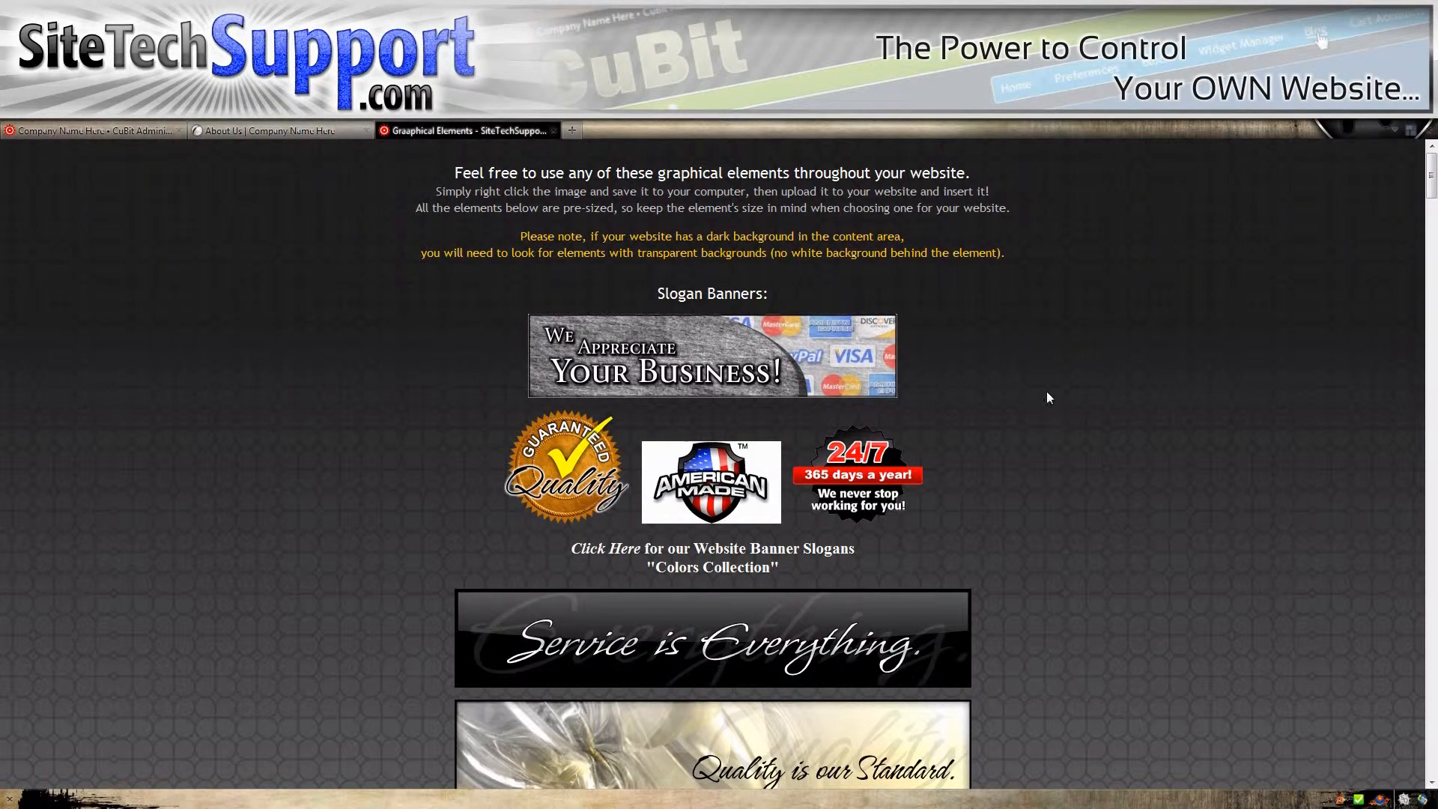
left_click_drag(1431, 177, 1432, 487)
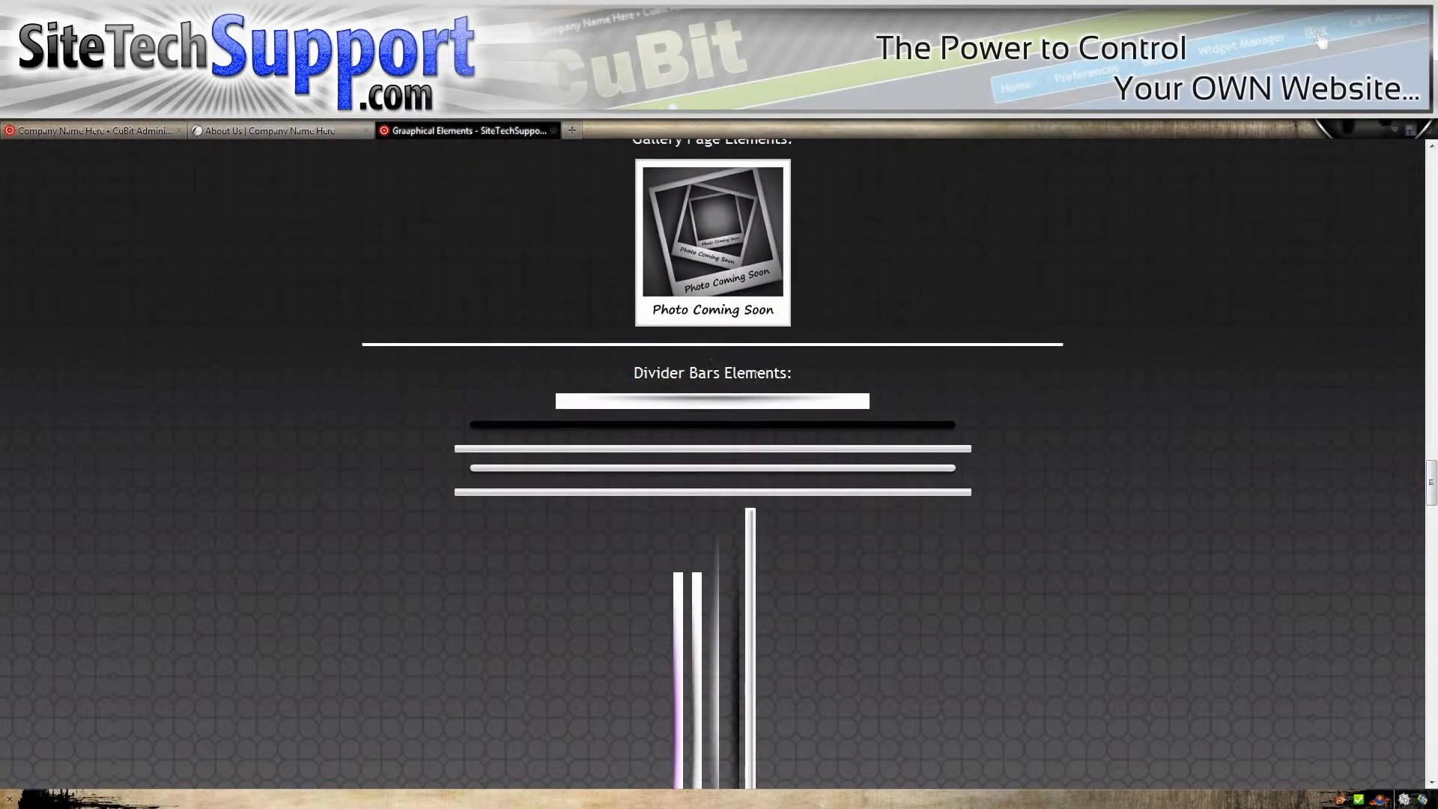
right_click(744, 403)
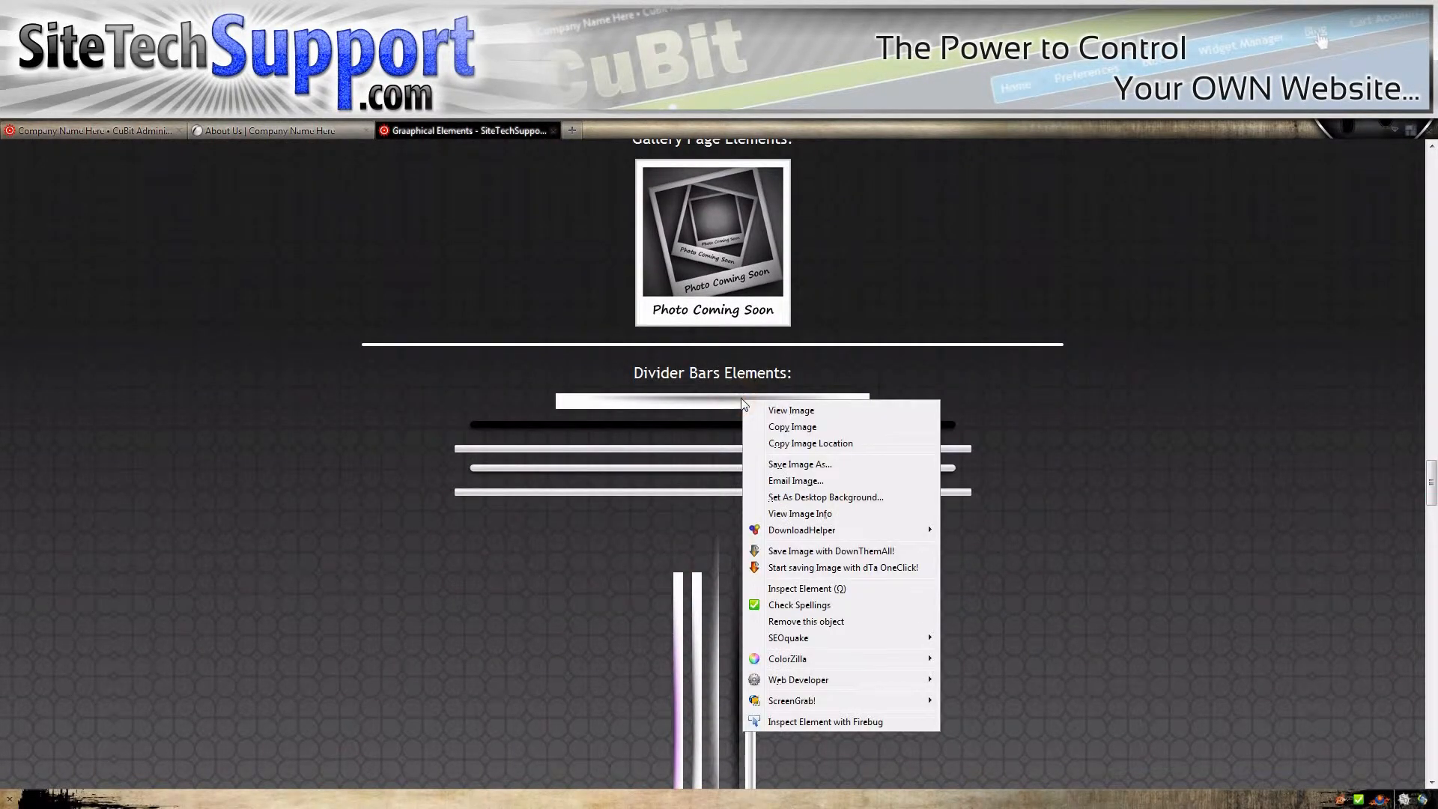
left_click(793, 465)
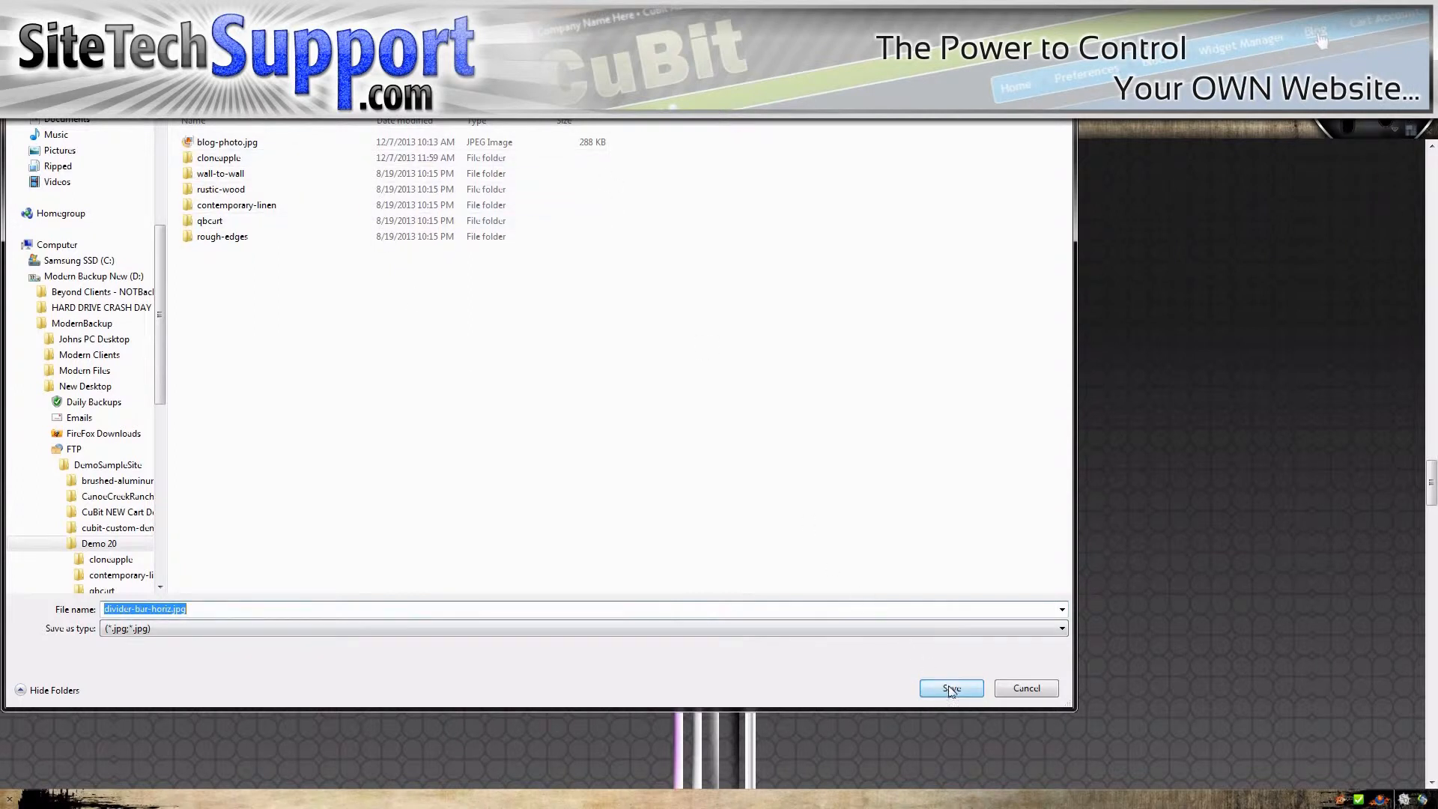
left_click(950, 687)
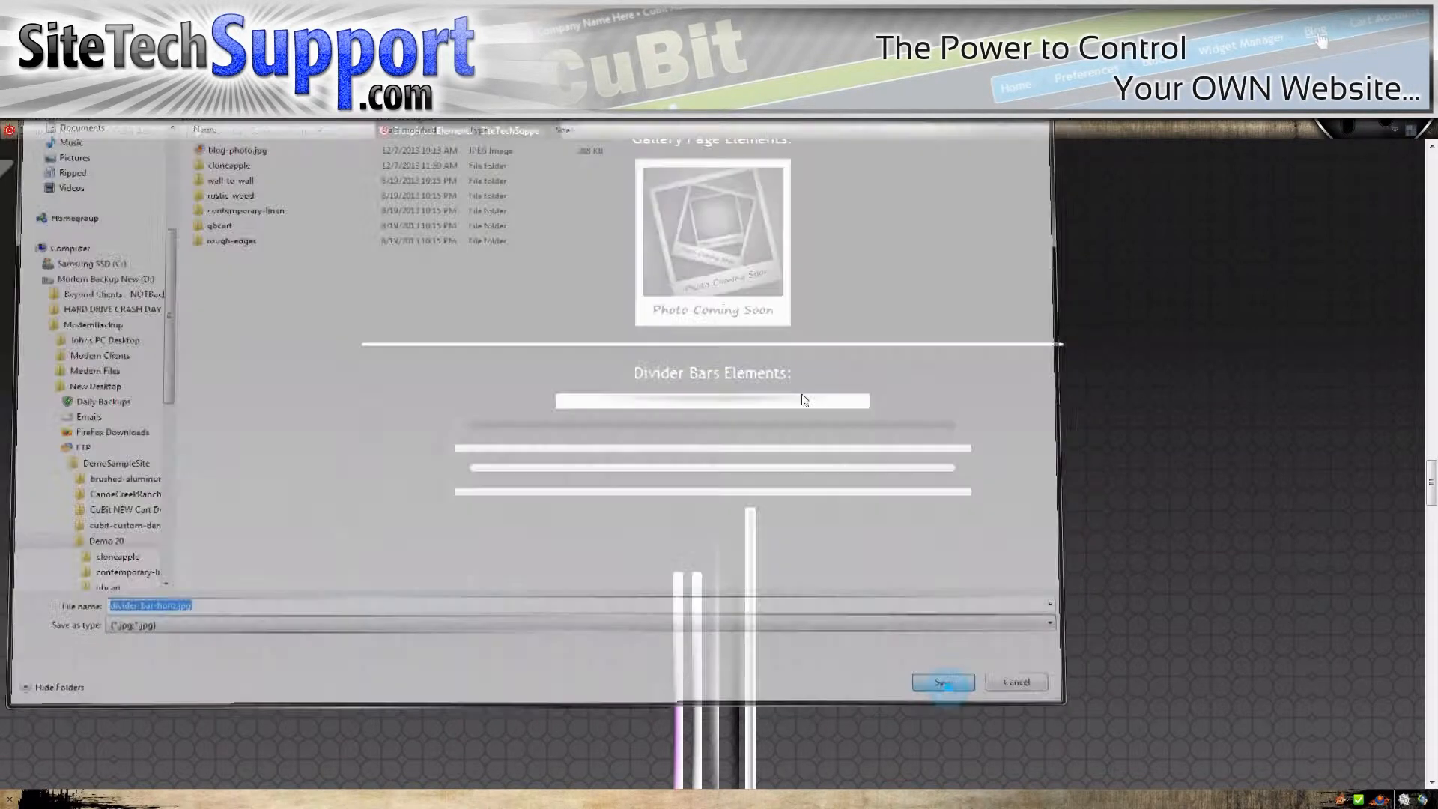
Save the "We Proudly Accept" image with the Visa, MasterCard, American Express and Discover logos to the computer
left_click_drag(1431, 474, 1433, 545)
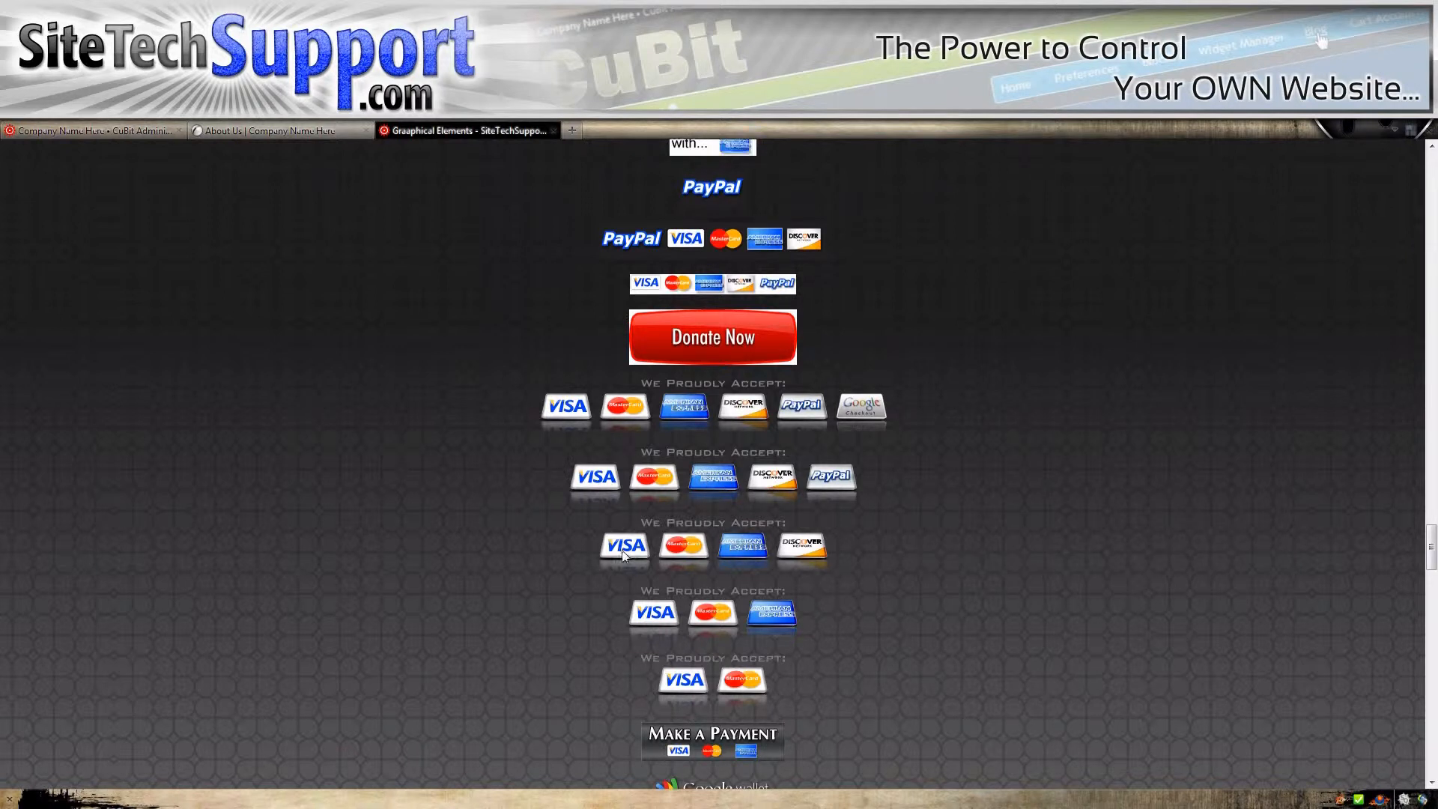
right_click(698, 543)
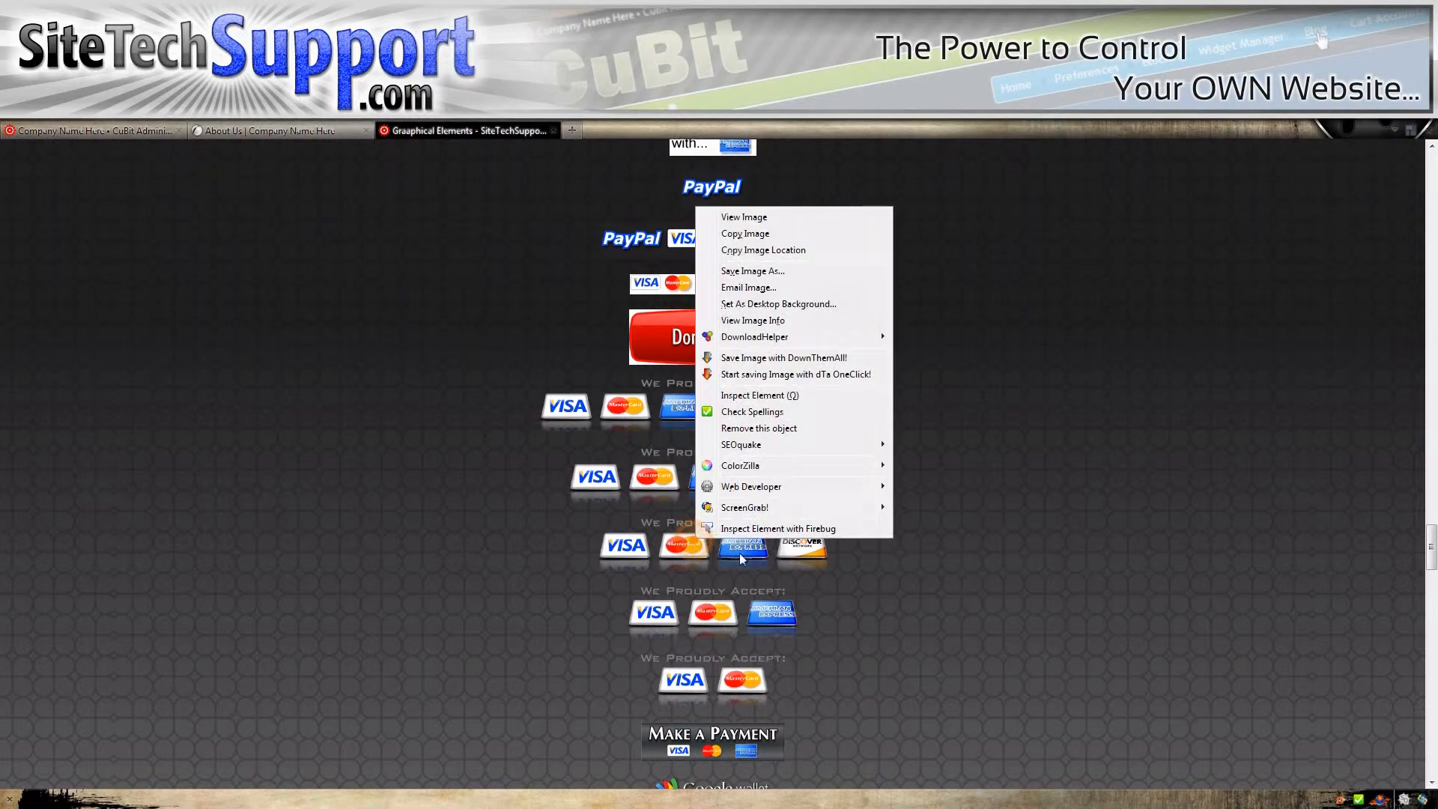
left_click(741, 273)
left_click(942, 687)
Look through the other graphical elements and open the website banner slogans "Colors Collection"
scroll(1156, 528, "down", 10)
scroll(1151, 525, "down", 9)
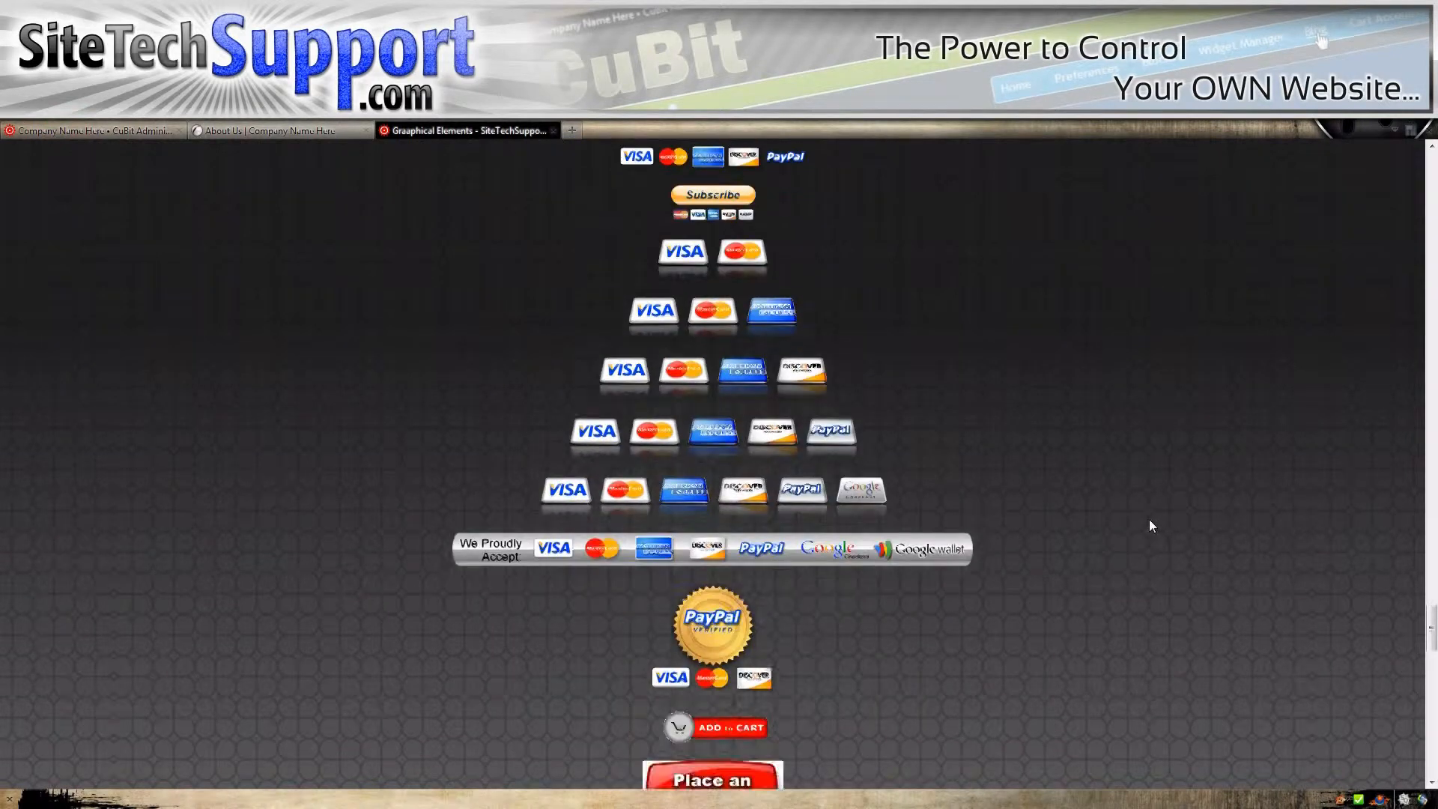
scroll(1146, 522, "up", 5)
scroll(1147, 517, "up", 7)
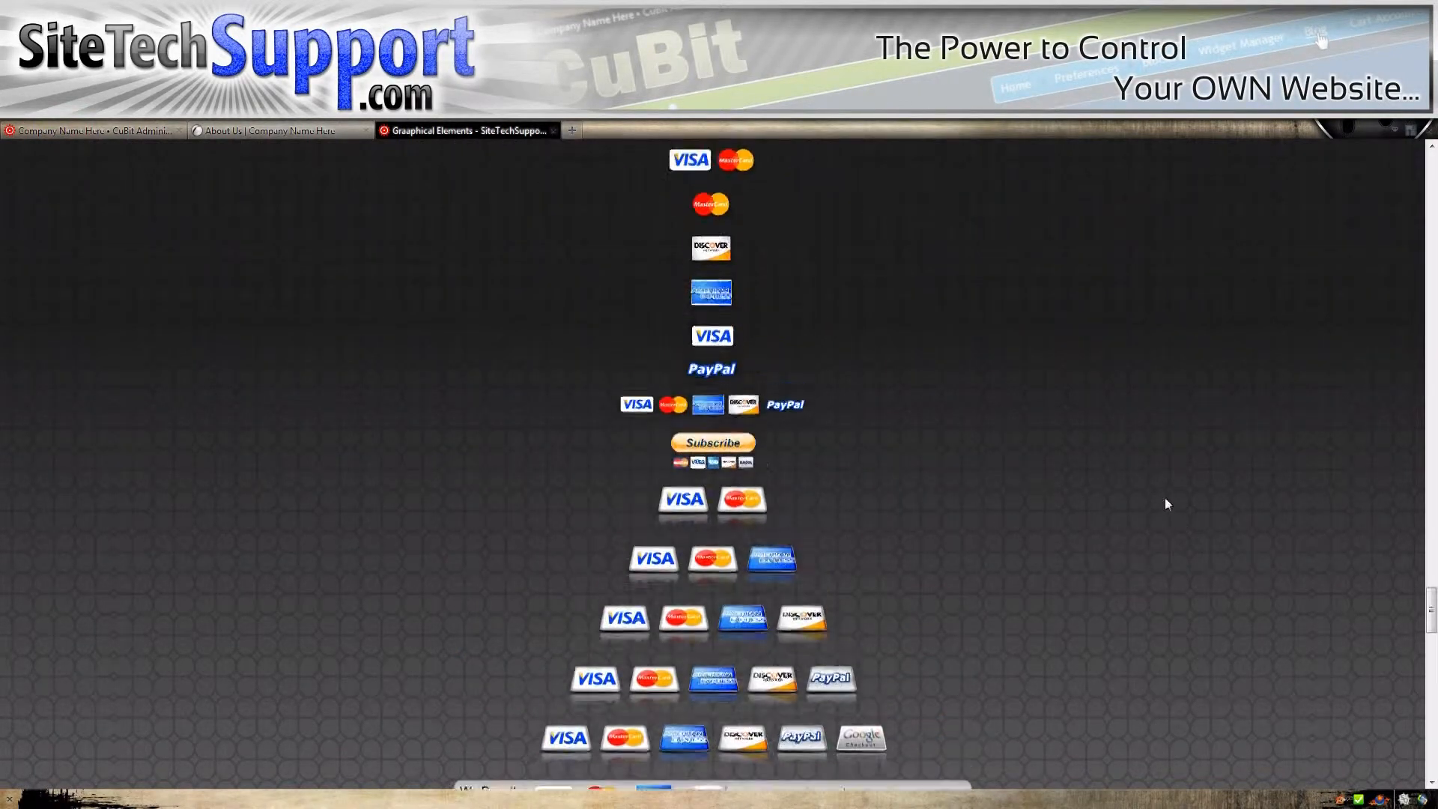
scroll(1427, 493, "up", 20)
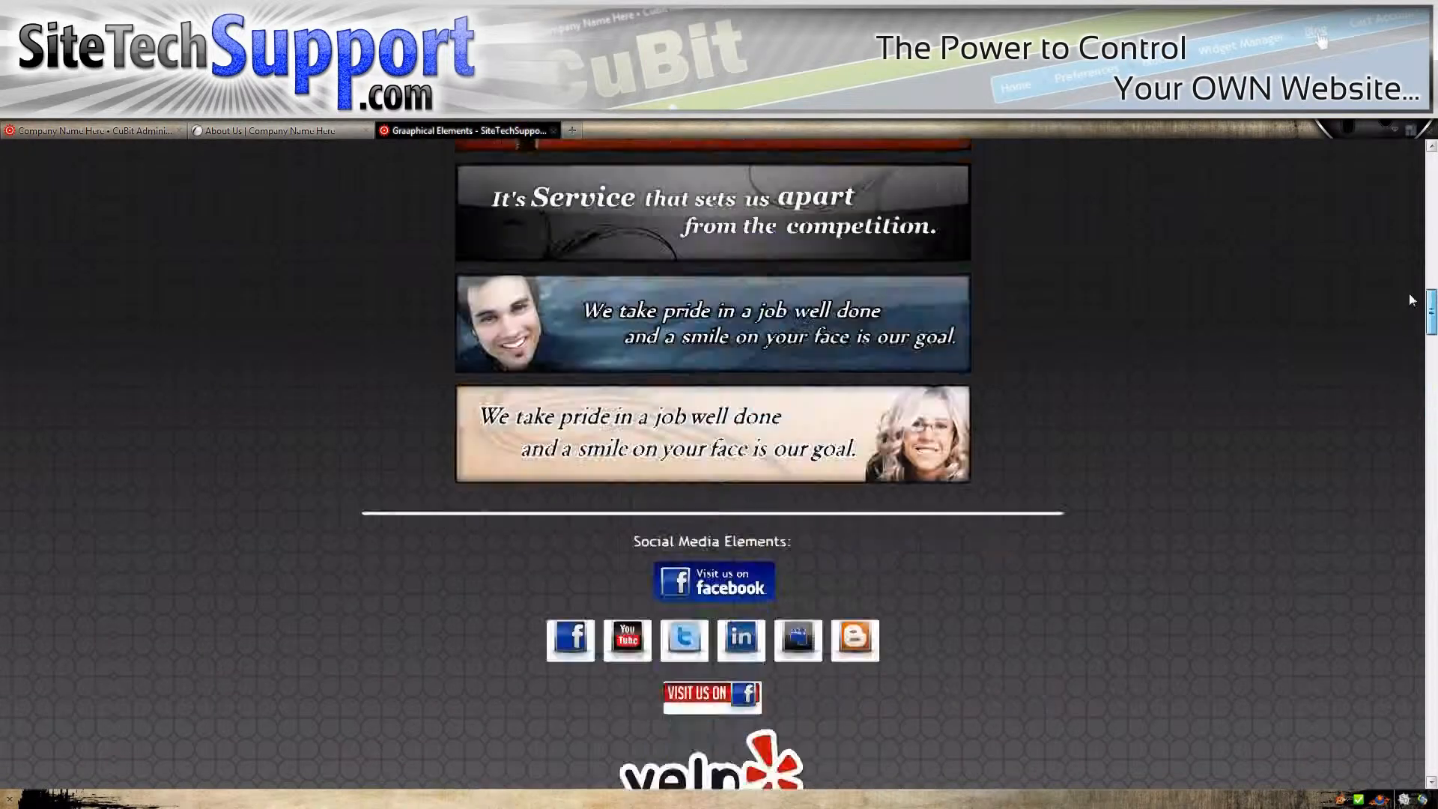
scroll(1409, 196, "up", 5)
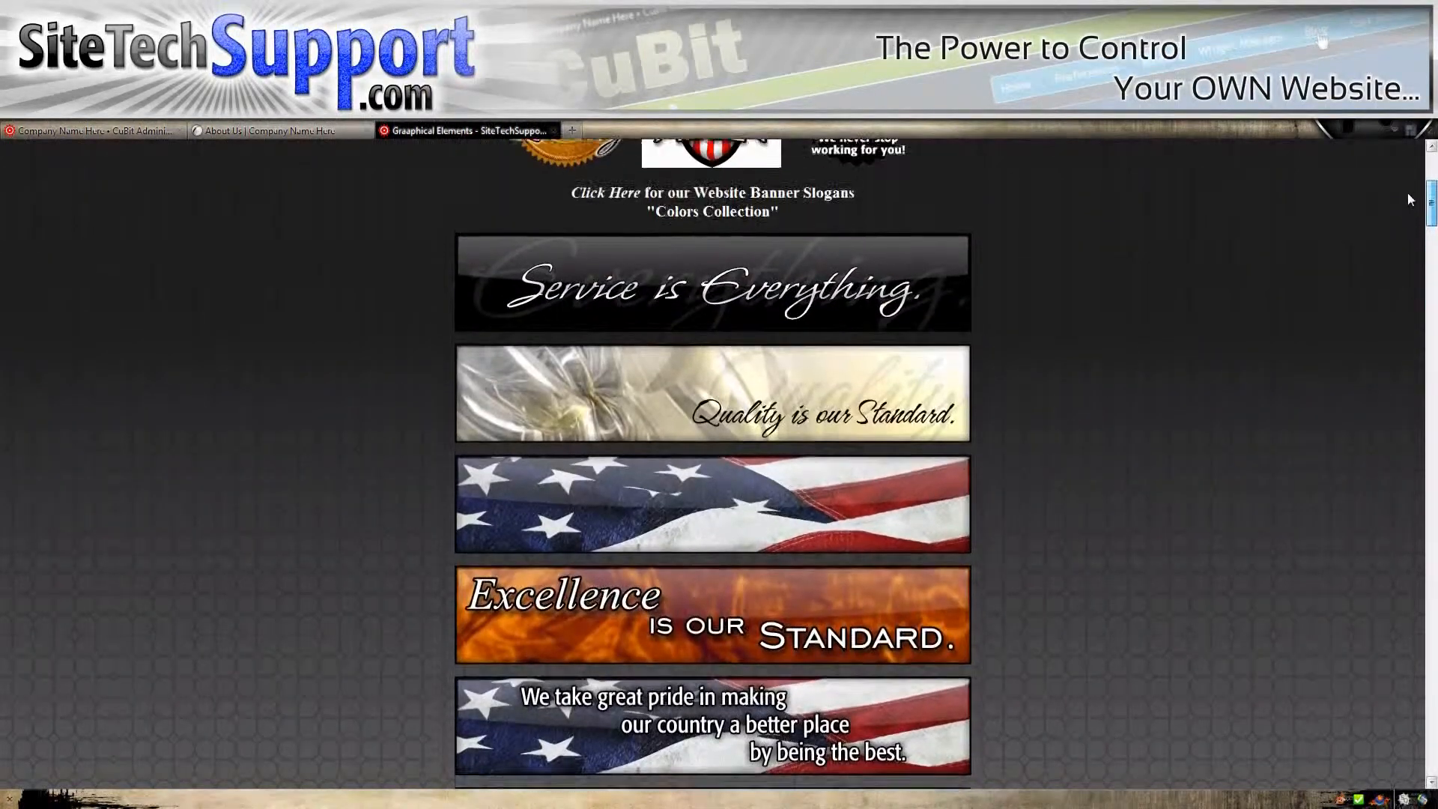
scroll(1415, 173, "up", 1)
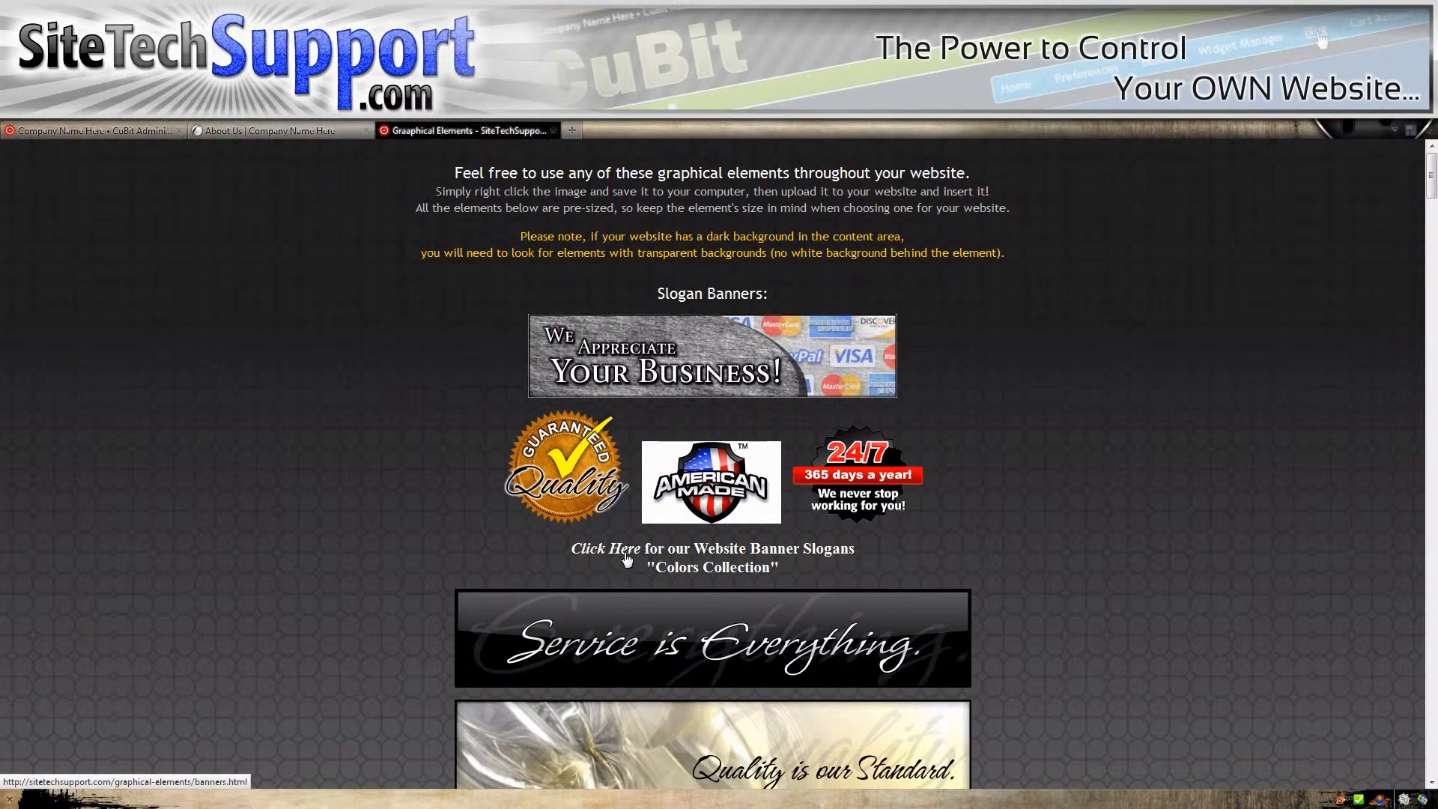
left_click(740, 553)
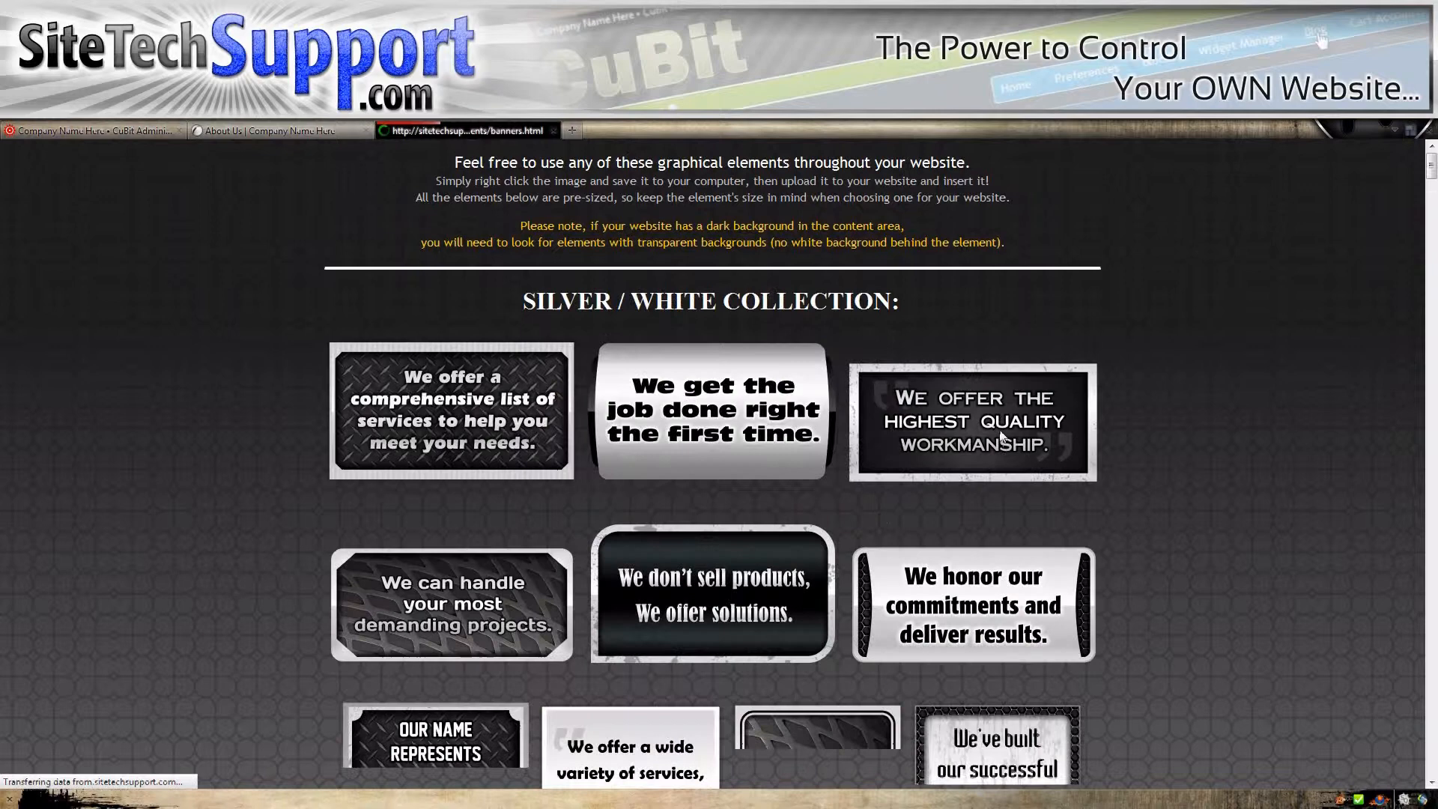
Save the blue banner "Custom solutions designed to fit not only your budget but your schedule" as Custom-solutions-graphic-blue.png
left_click_drag(1431, 167, 1431, 536)
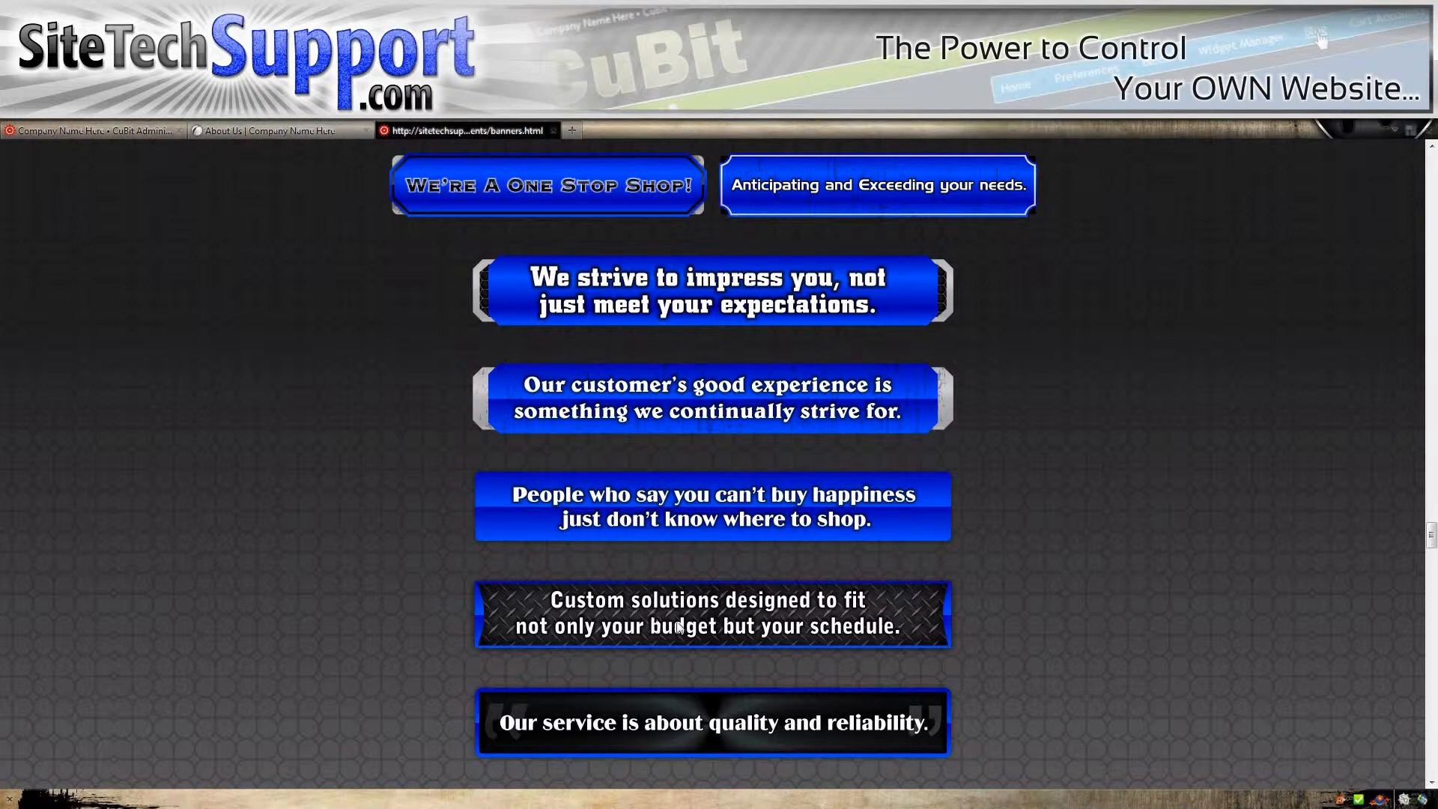
right_click(701, 617)
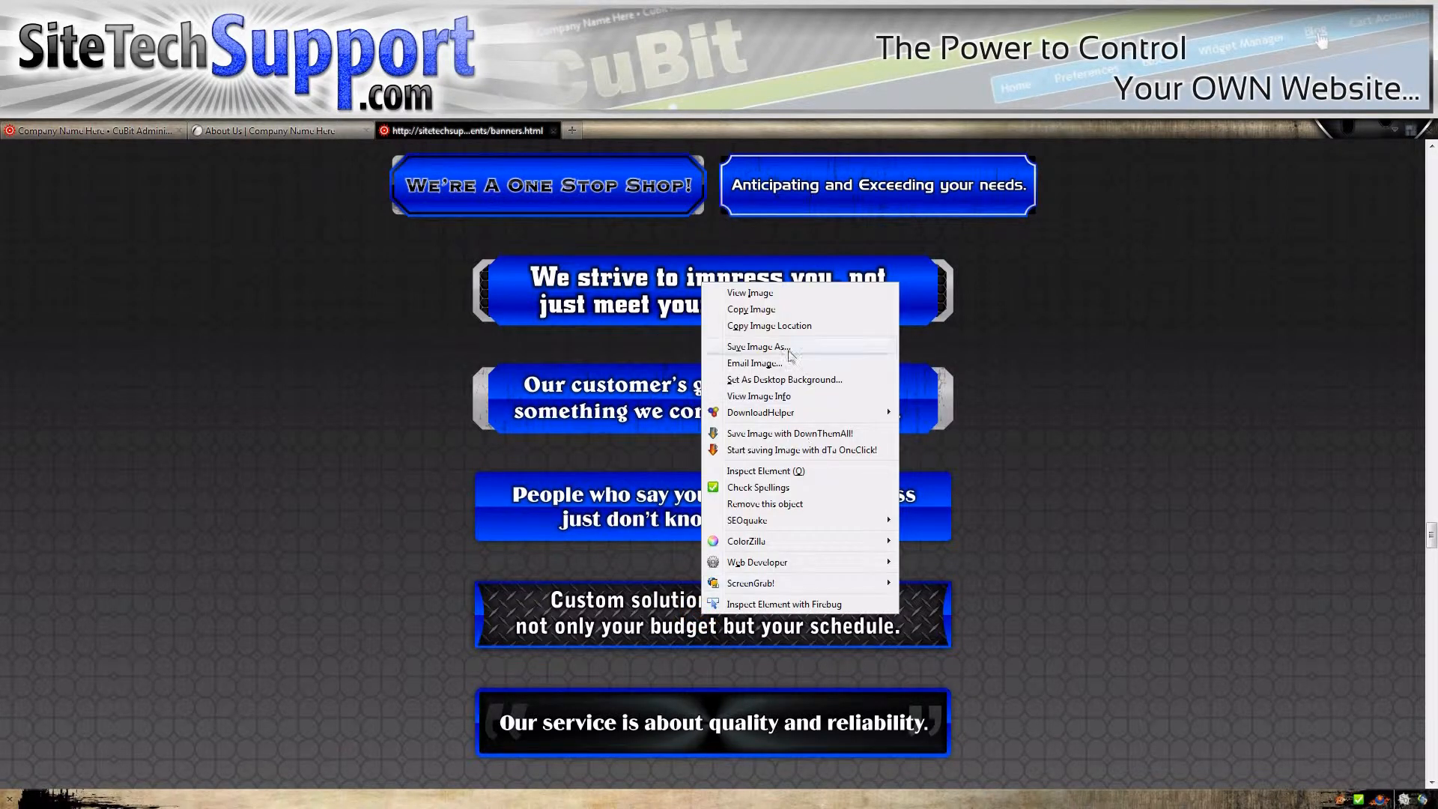
left_click(766, 346)
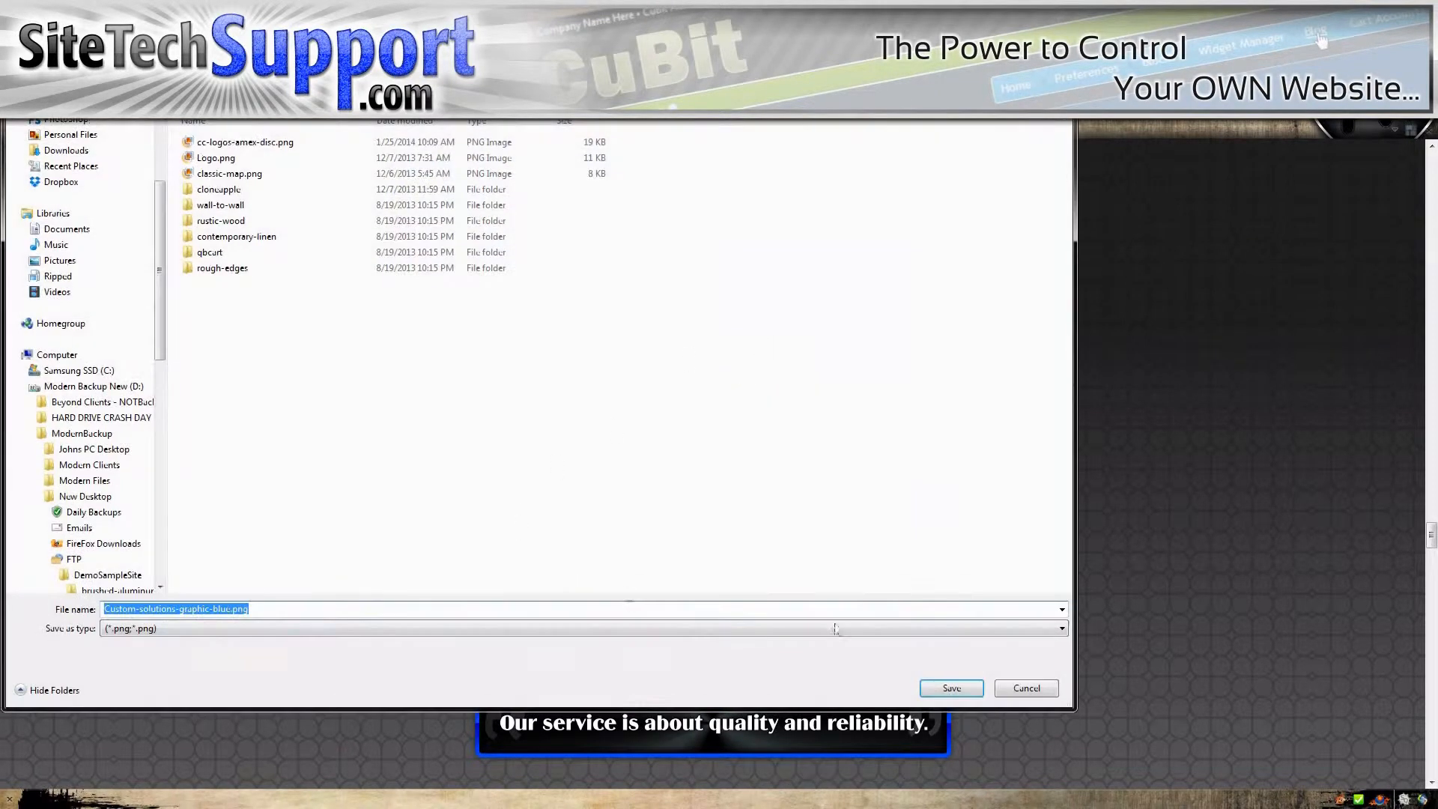
left_click(952, 687)
mouse_move(226, 136)
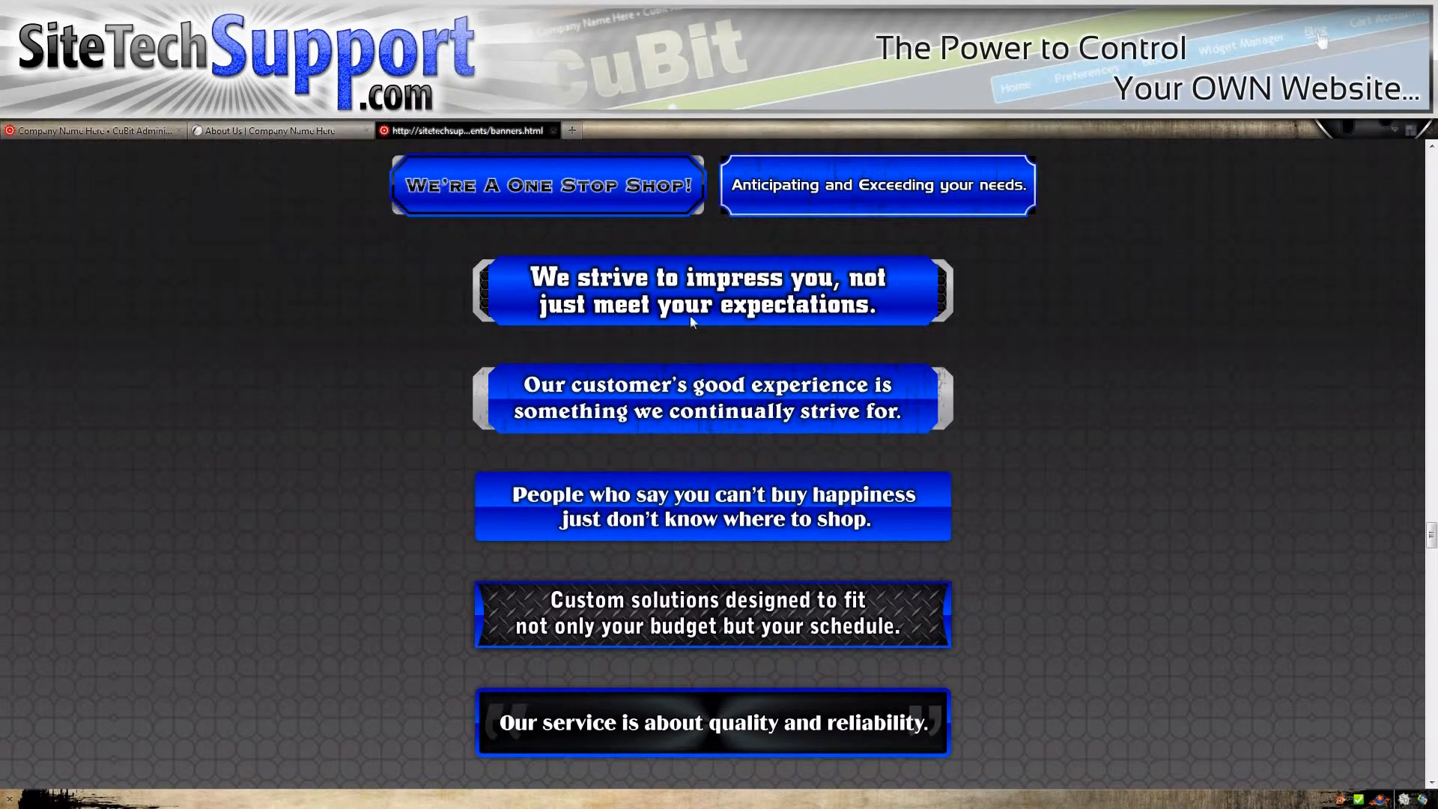
Switch to the CuBit admin page and upload Custom-solutions-graphic-blue.png, cc-logos-amex-disc.png and divider-bar-horiz.jpg to the image manager's /uploads folder
left_click(119, 129)
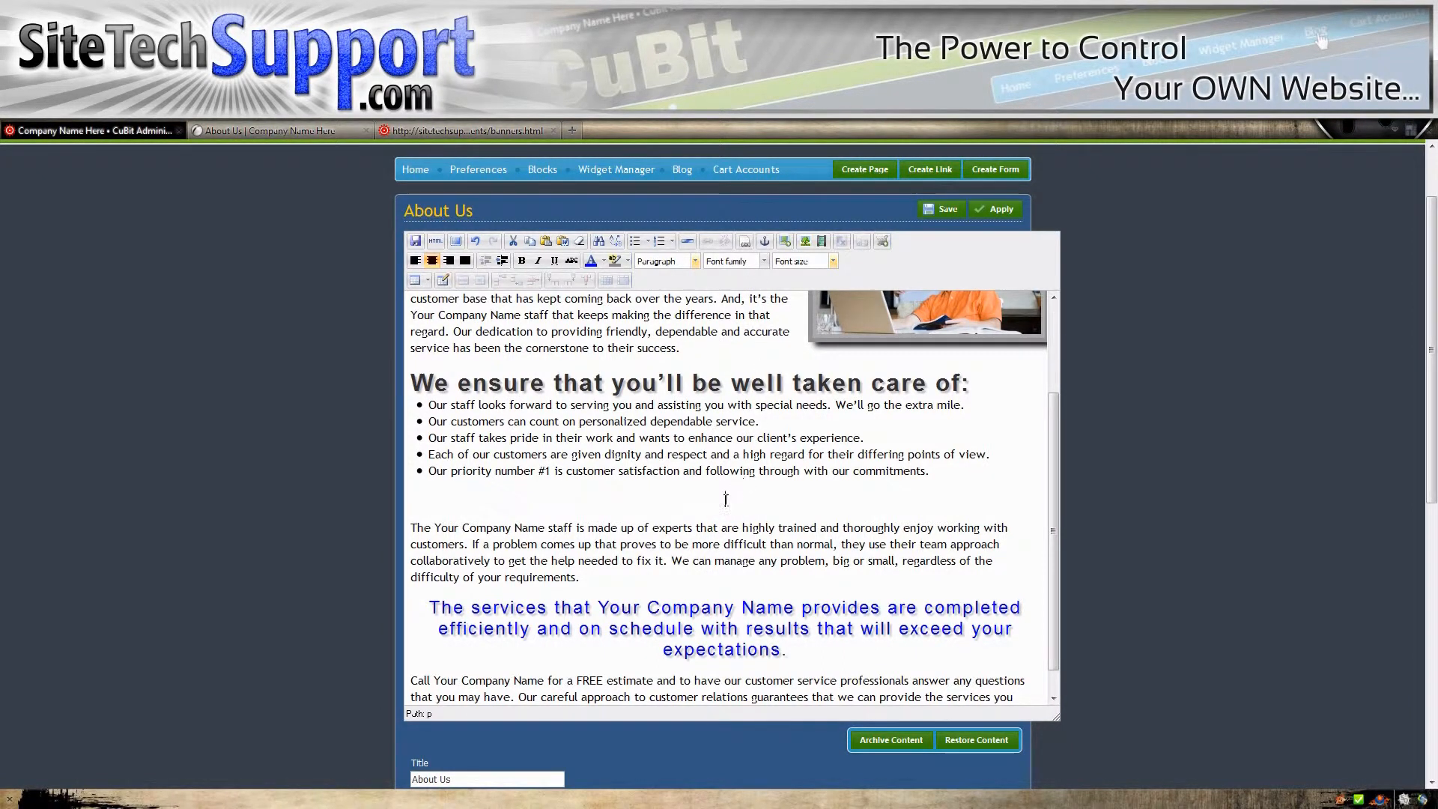
left_click(785, 239)
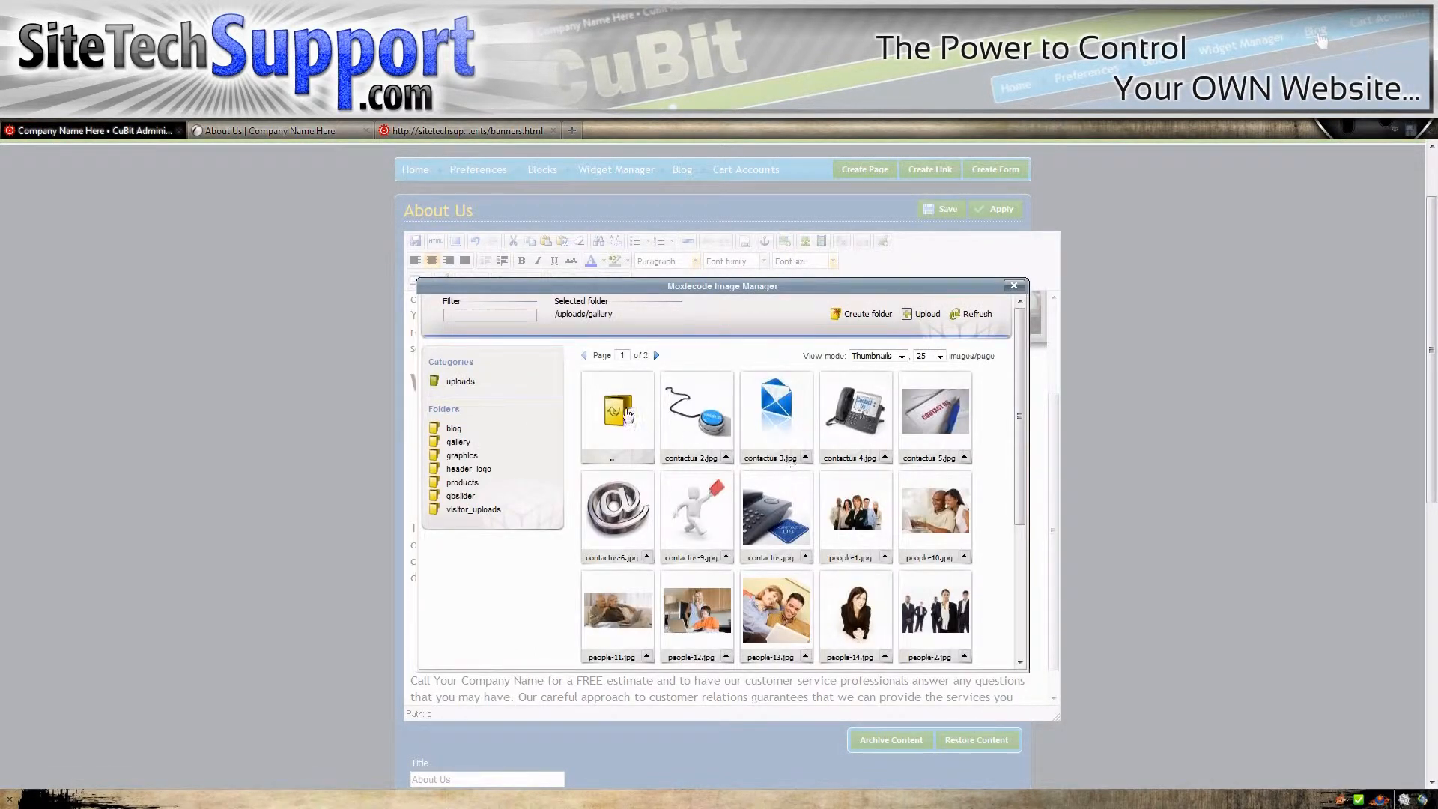
left_click(618, 407)
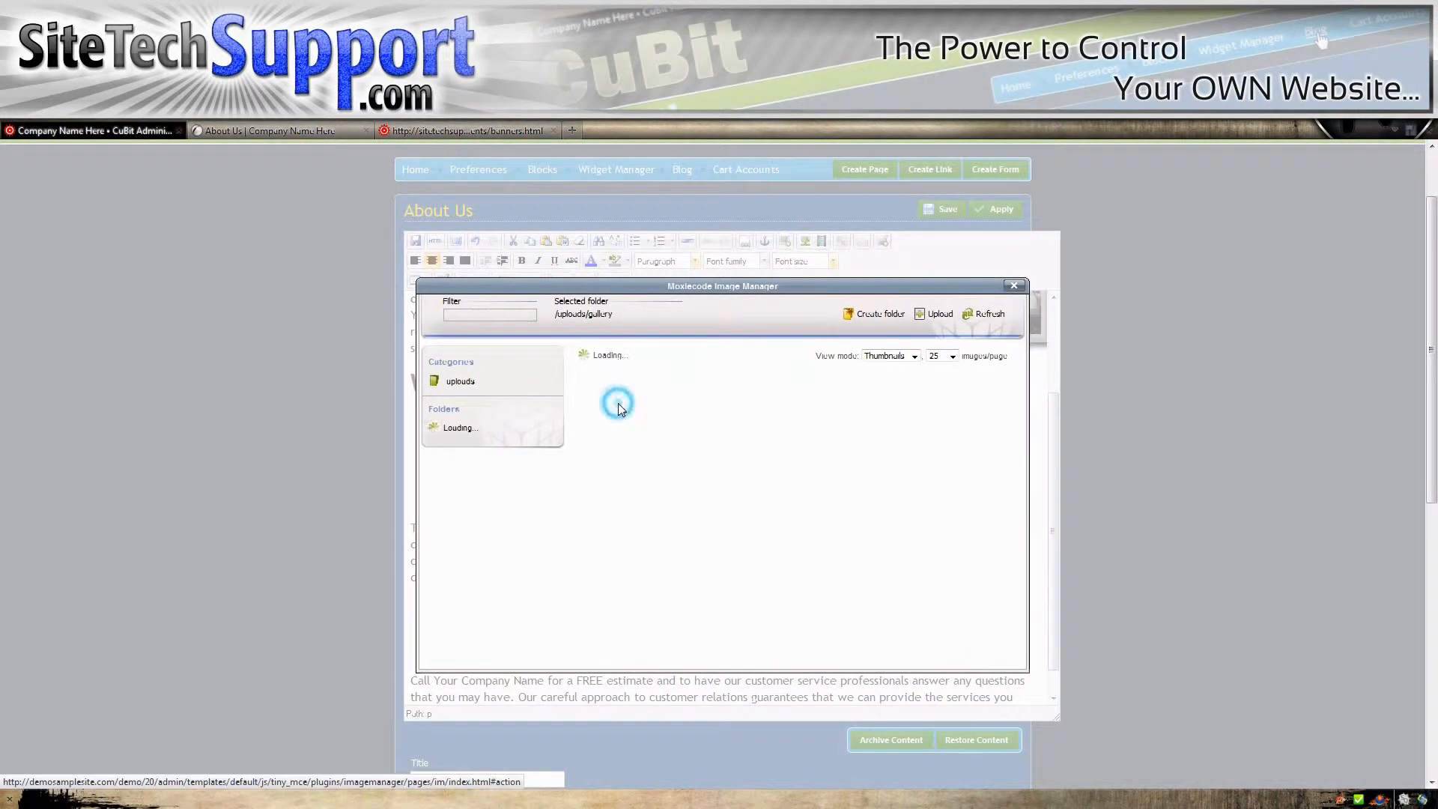
left_click(924, 315)
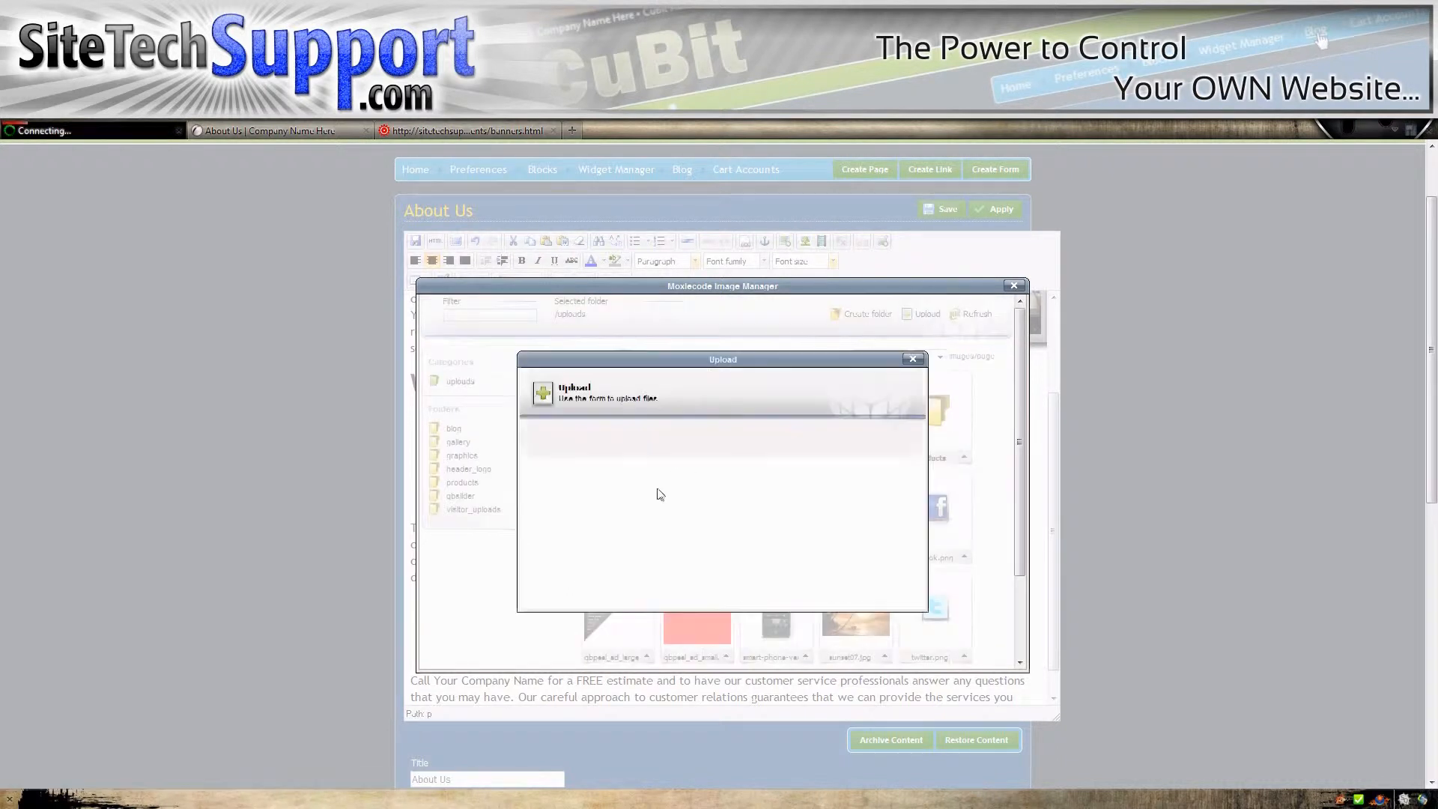
left_click(606, 488)
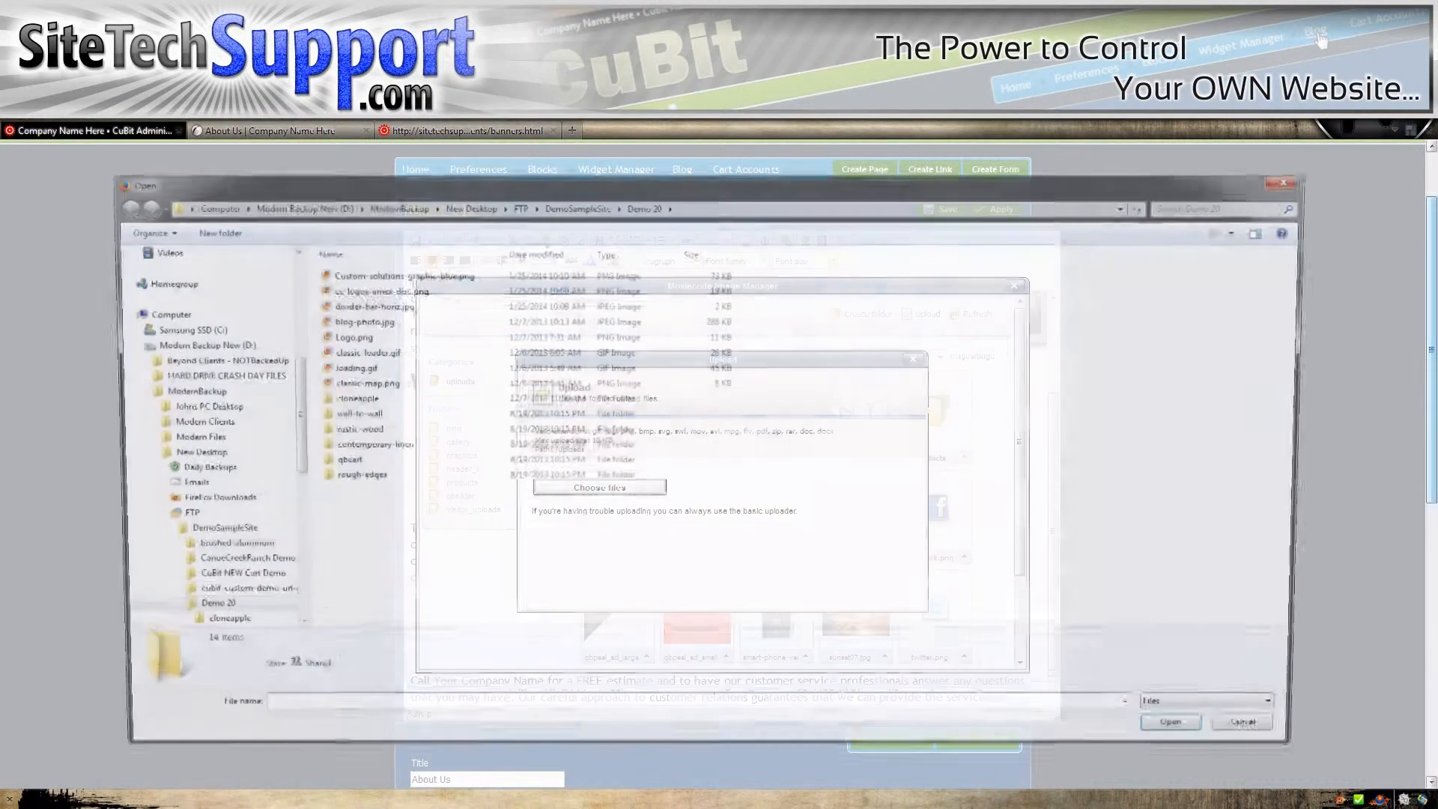
left_click(382, 275)
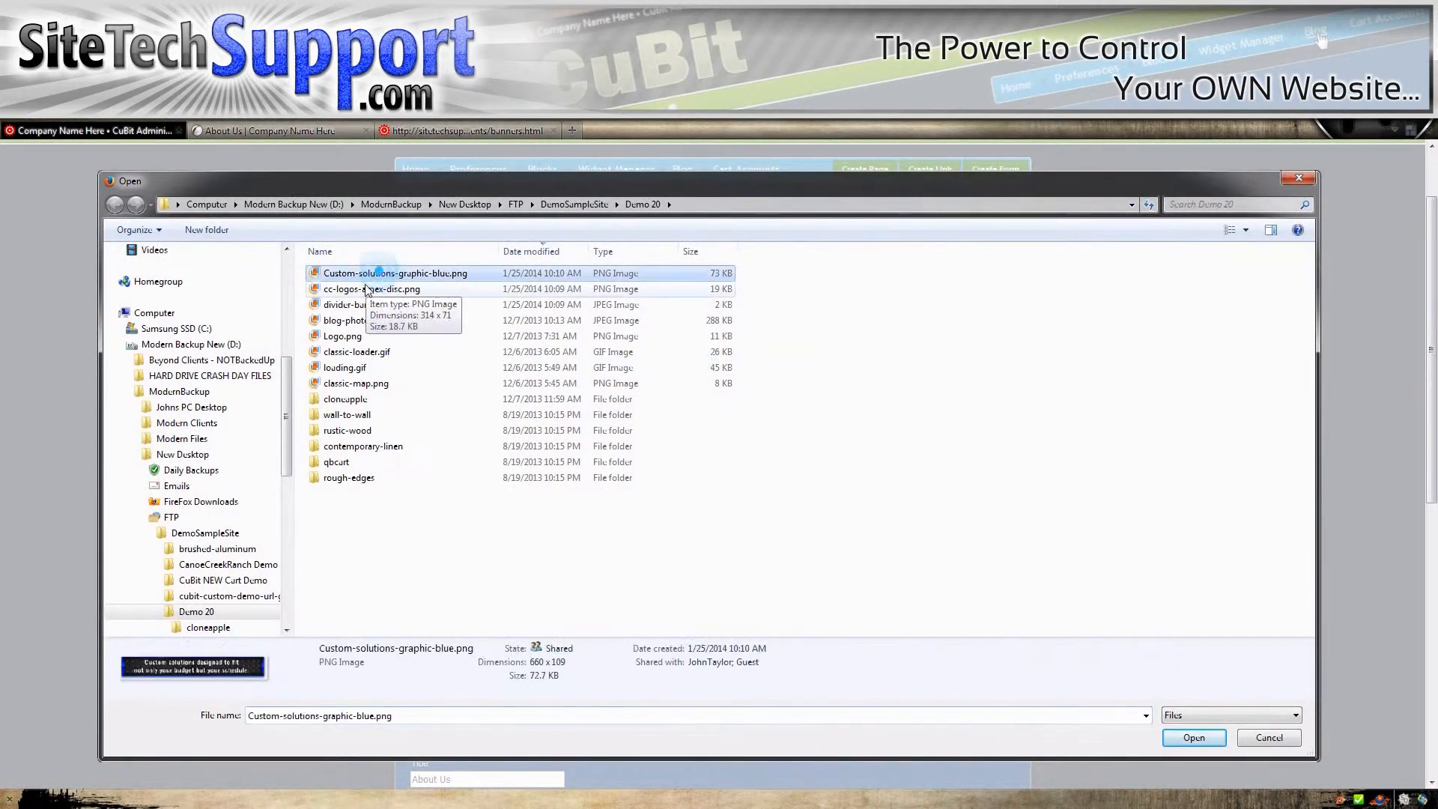
left_click(377, 290)
left_click(369, 306)
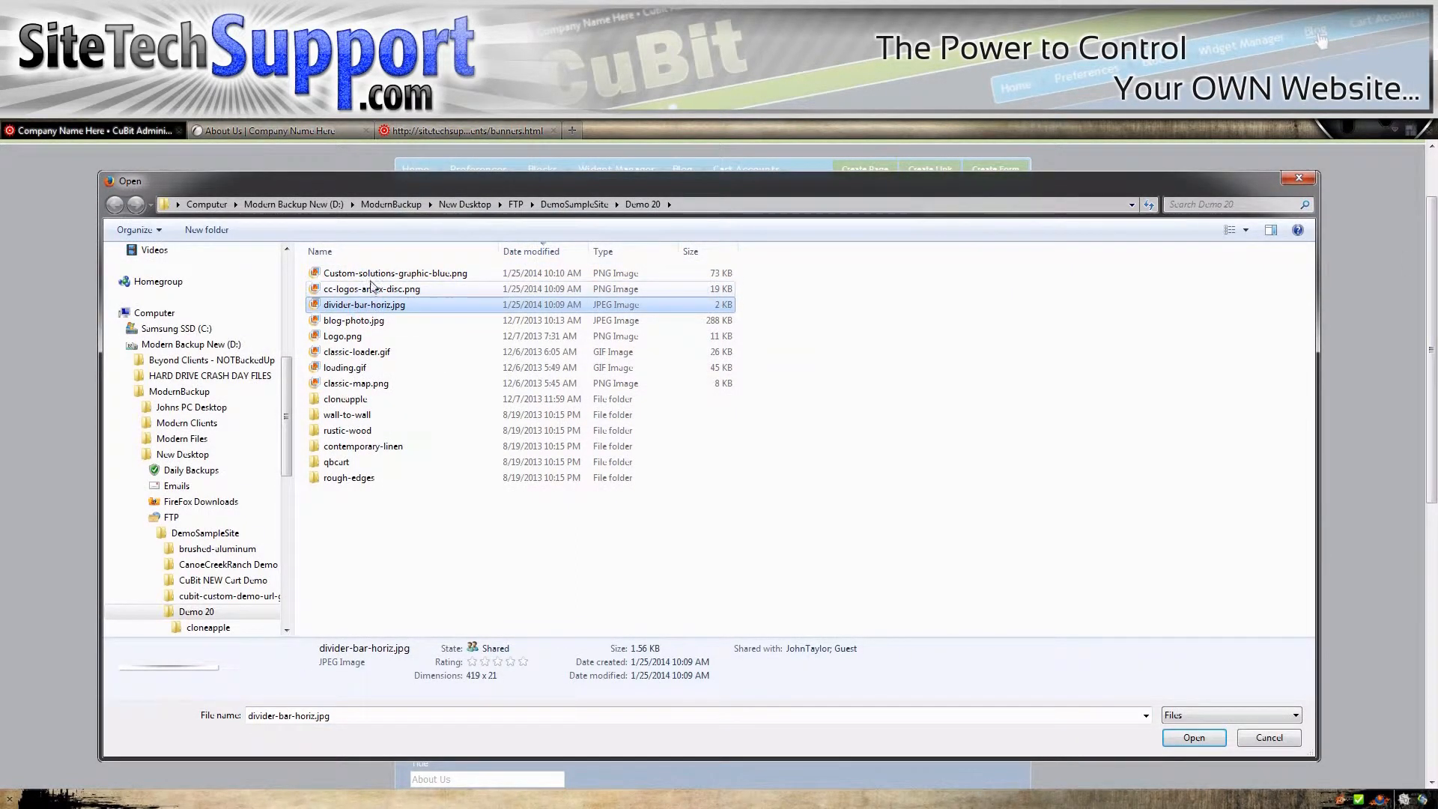
left_click(373, 275, "shift")
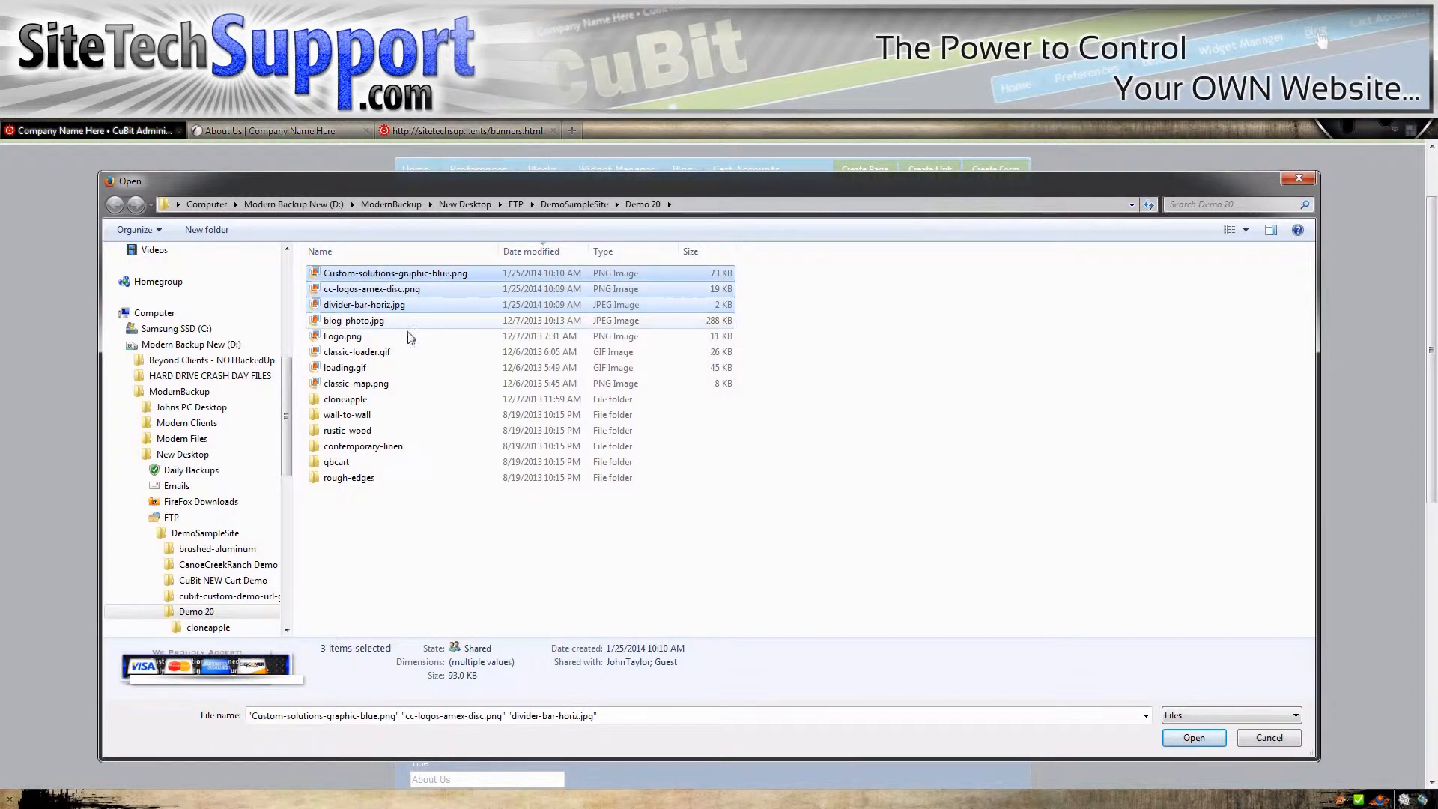
left_click(1194, 737)
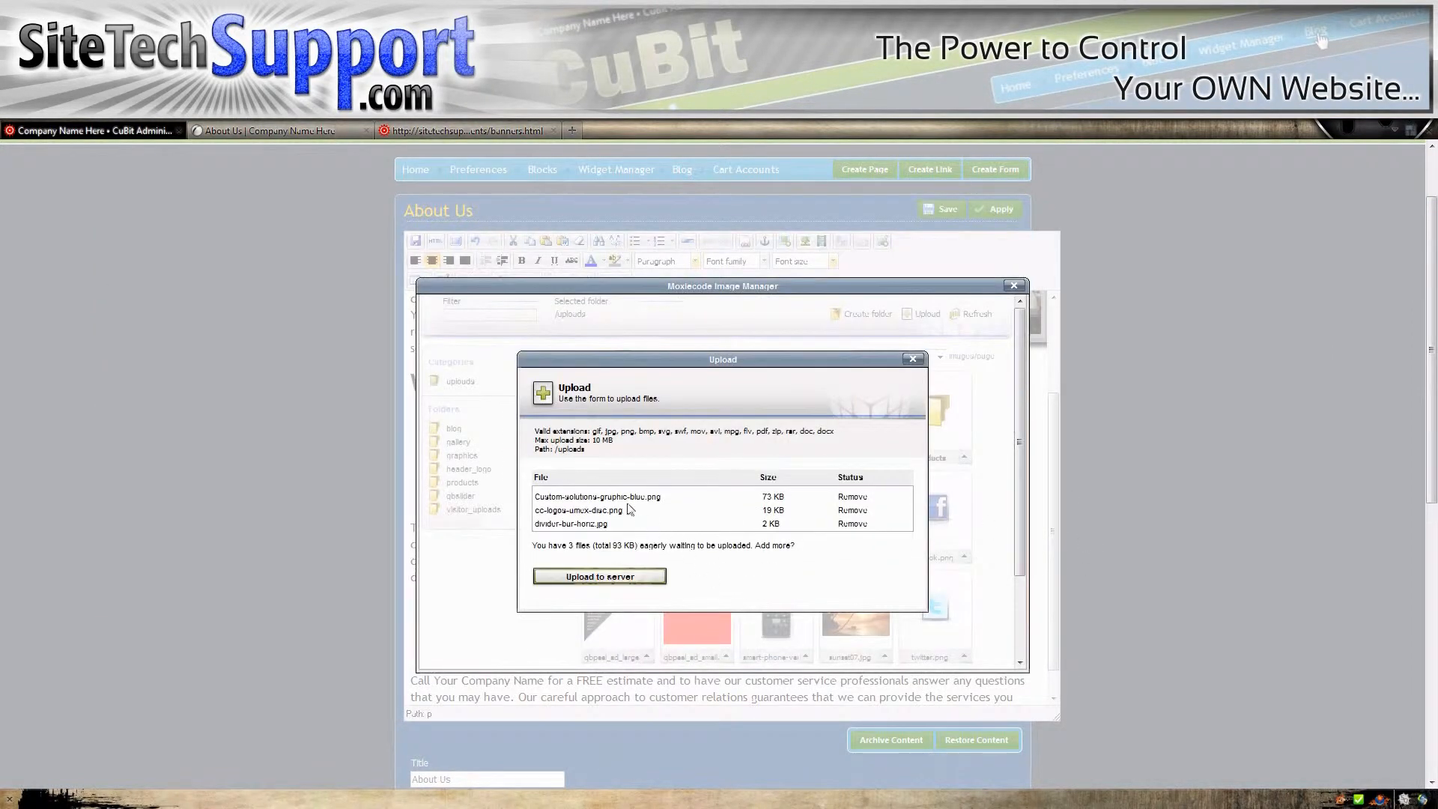
left_click(610, 577)
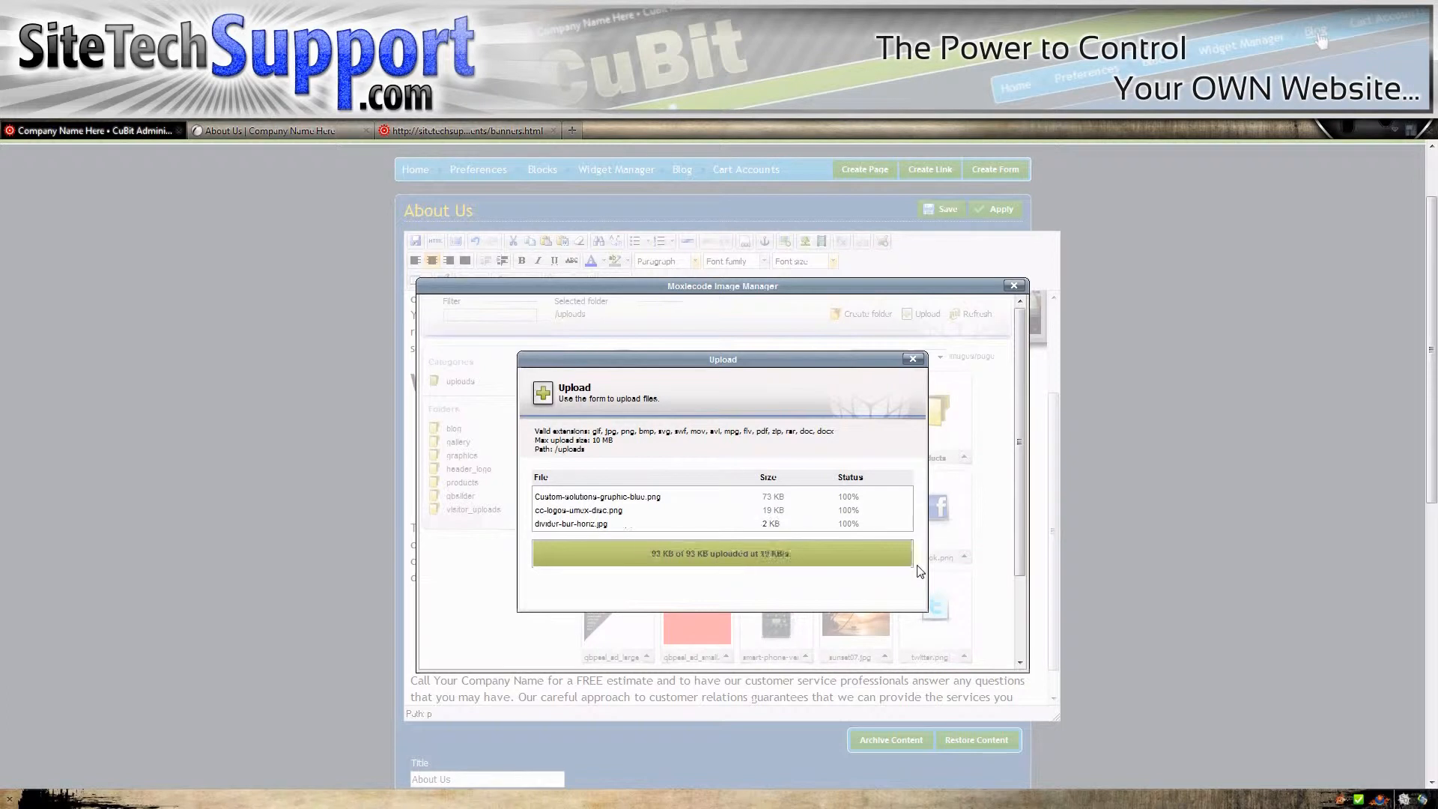
Insert the uploaded Custom-solutions-graphic-blue.png banner into the centered empty paragraph below the bulleted list
left_click(913, 360)
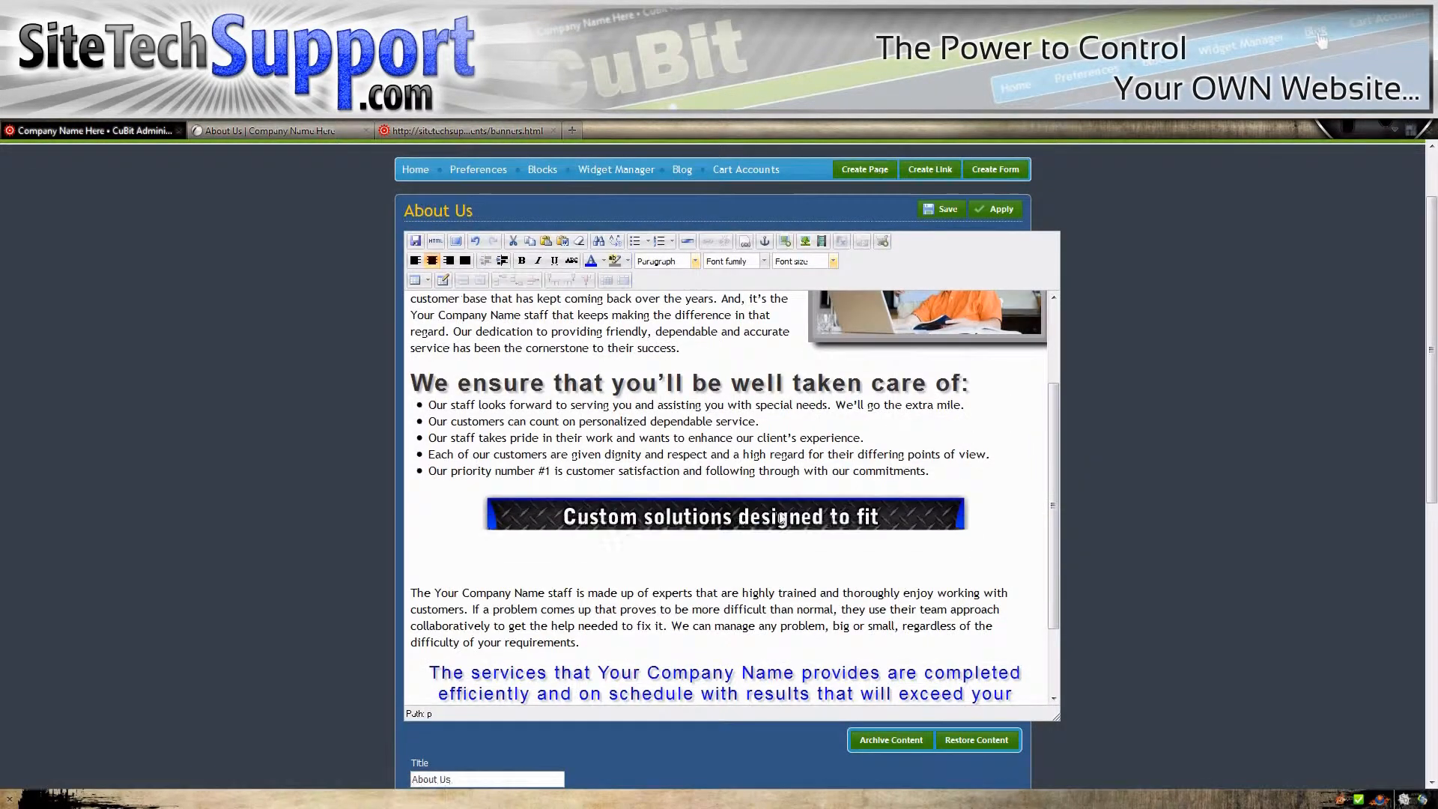
left_click(777, 439)
scroll(757, 471, "up", 5)
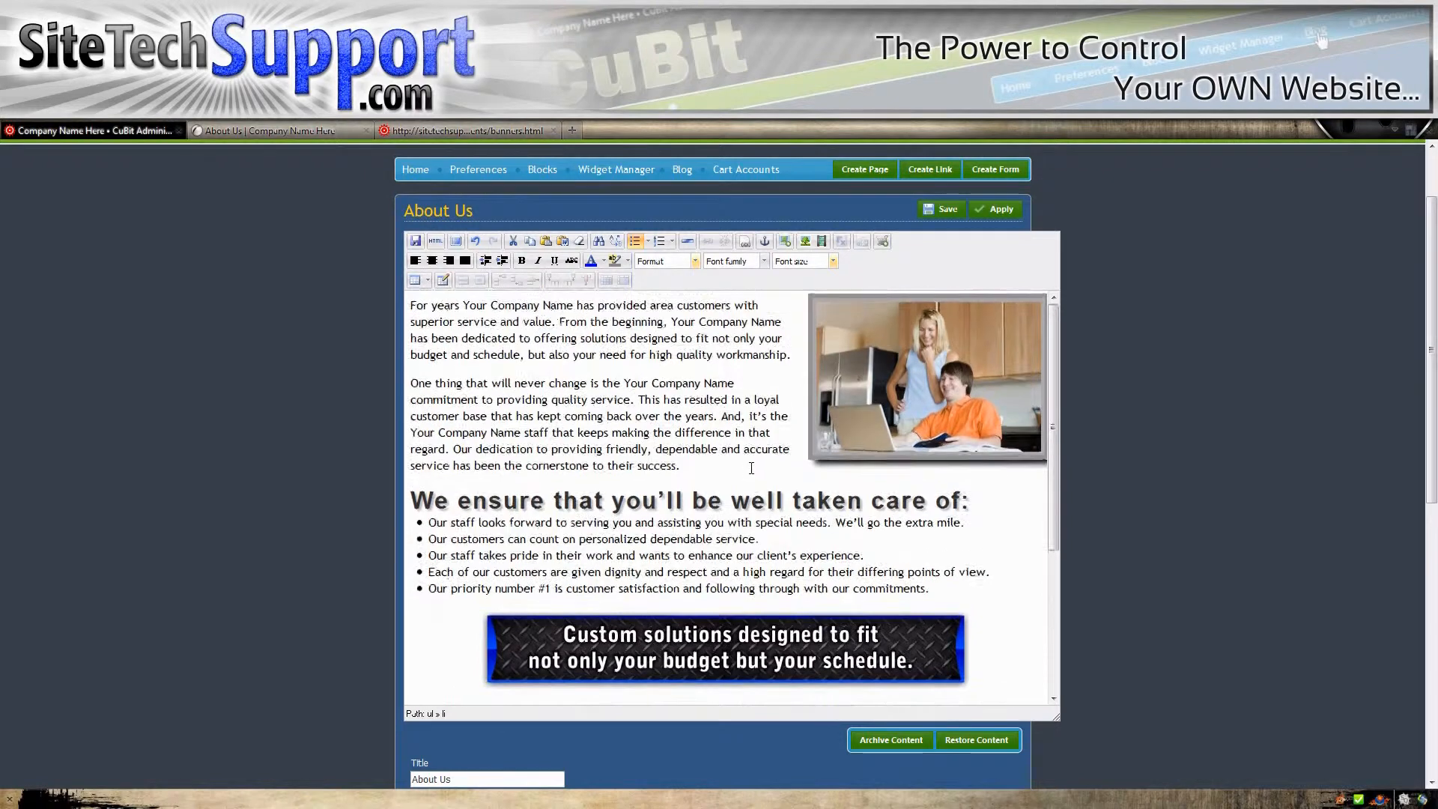
scroll(741, 466, "down", 3)
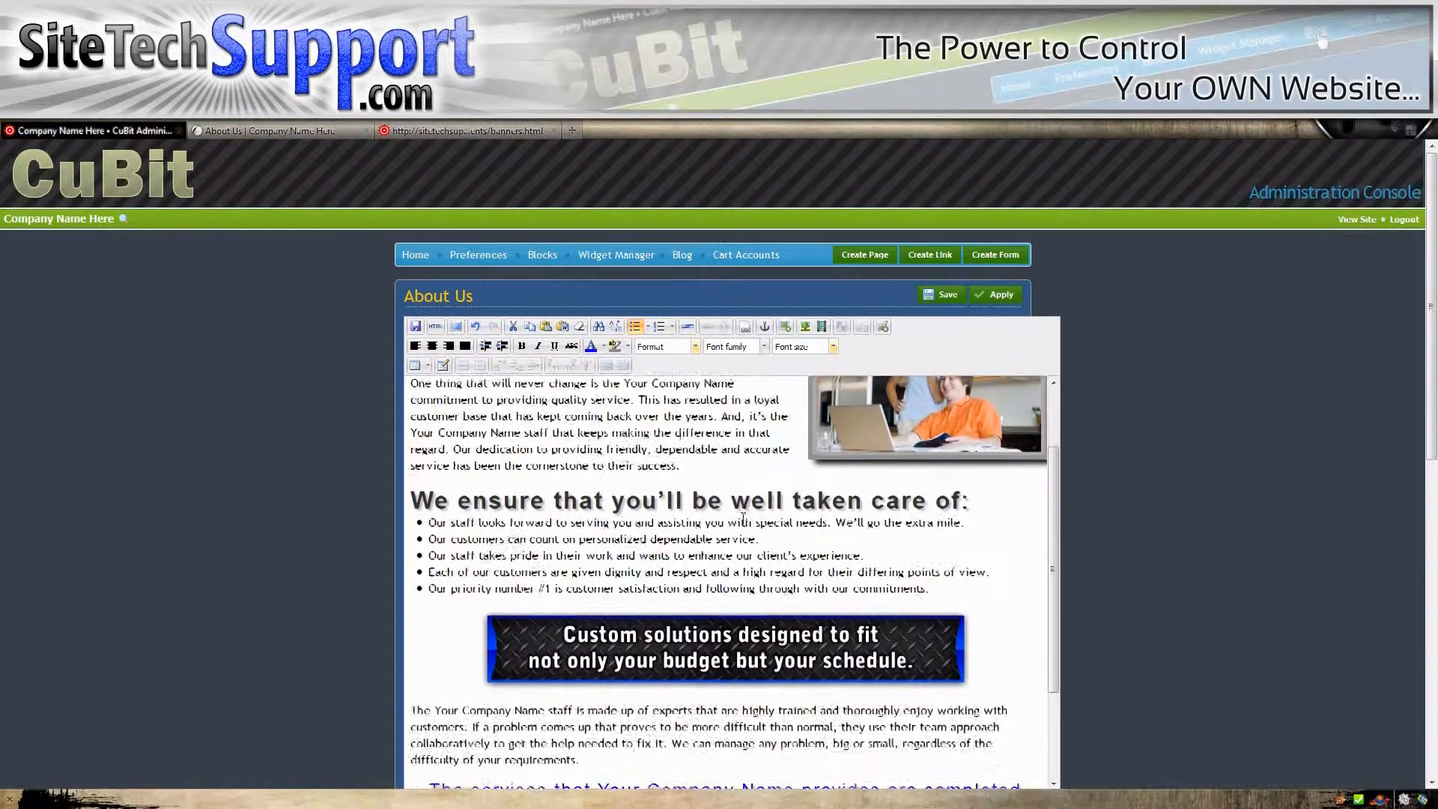
scroll(780, 459, "up", 3)
Add an empty paragraph after the first paragraph and insert divider-bar-horiz.jpg into it
left_click(792, 440)
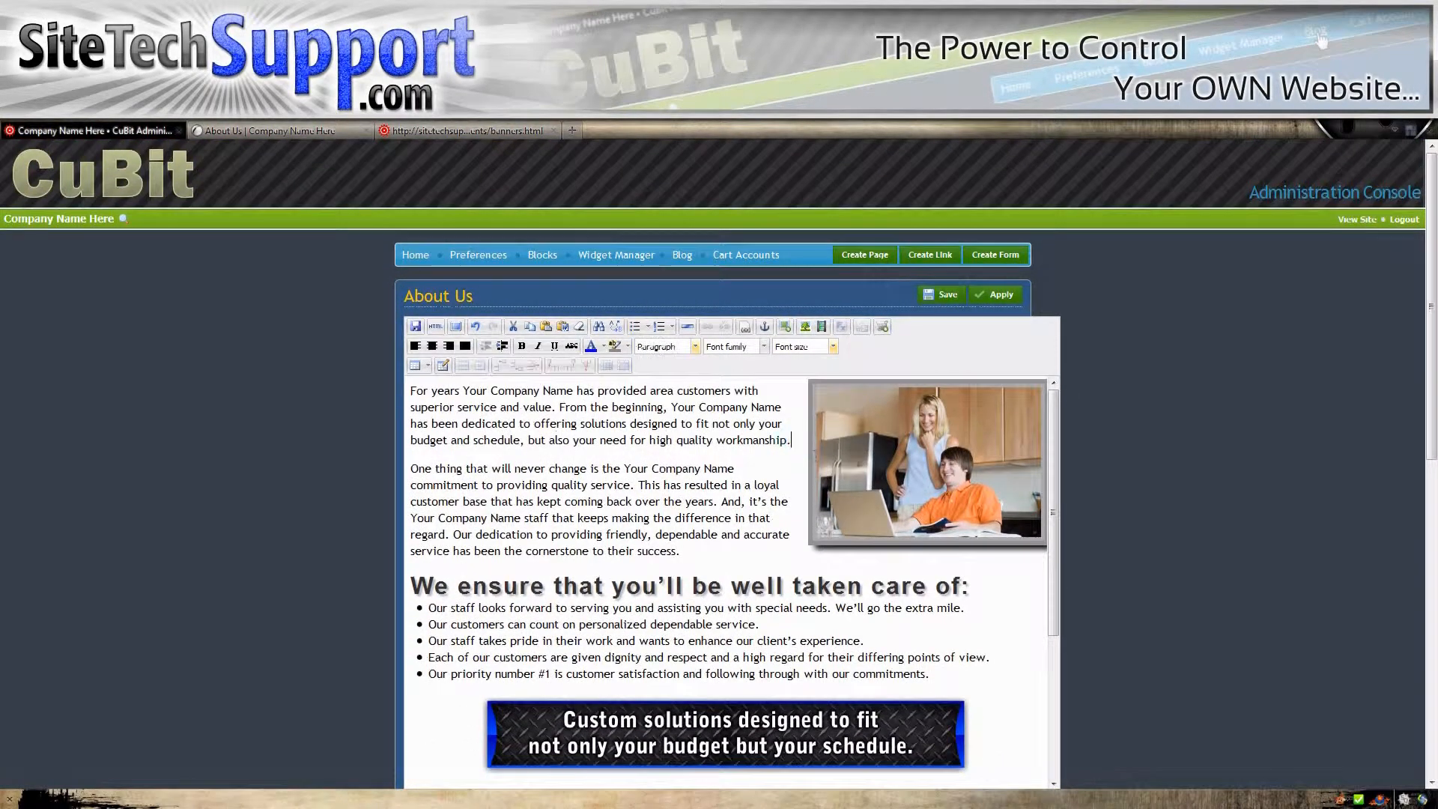
key("Return")
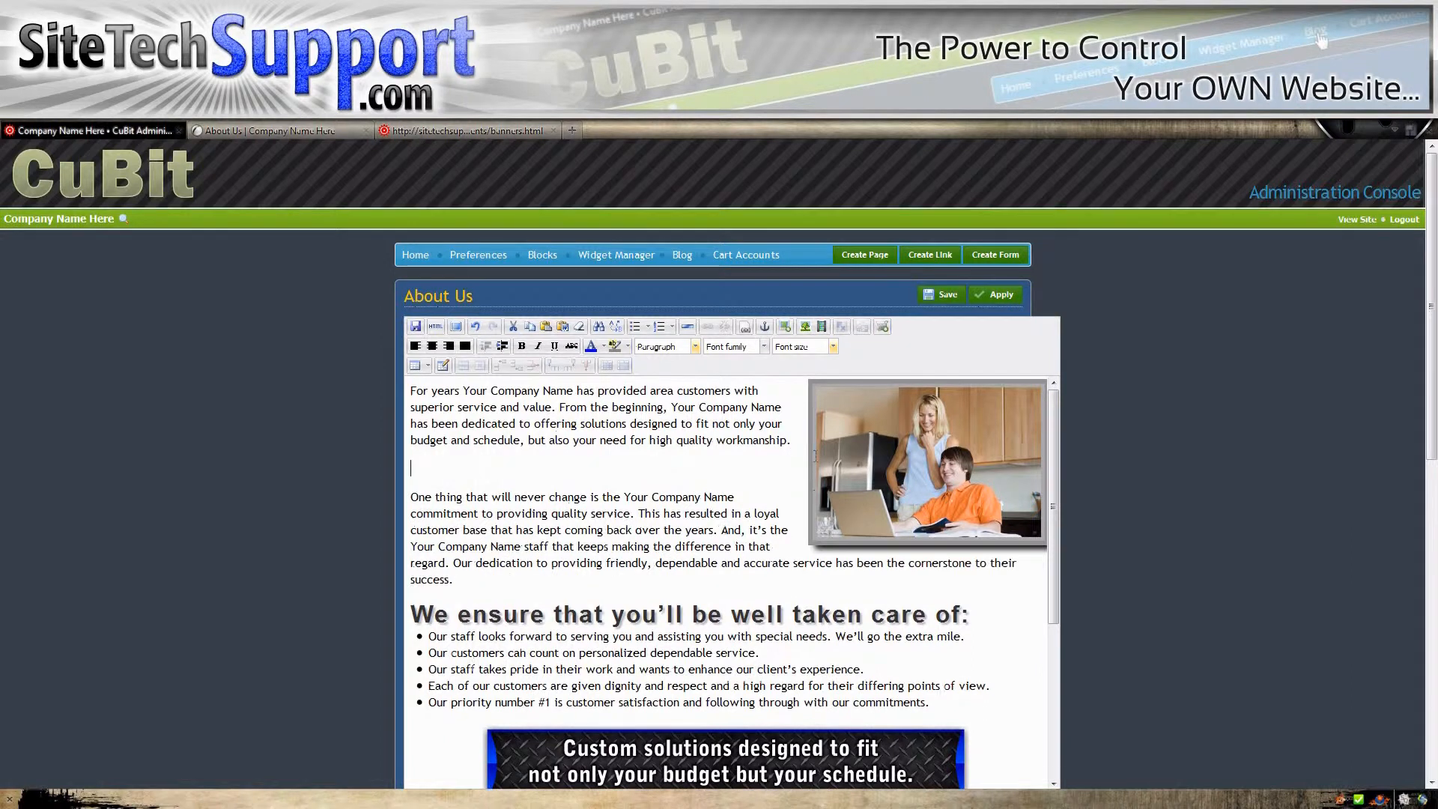
left_click(786, 327)
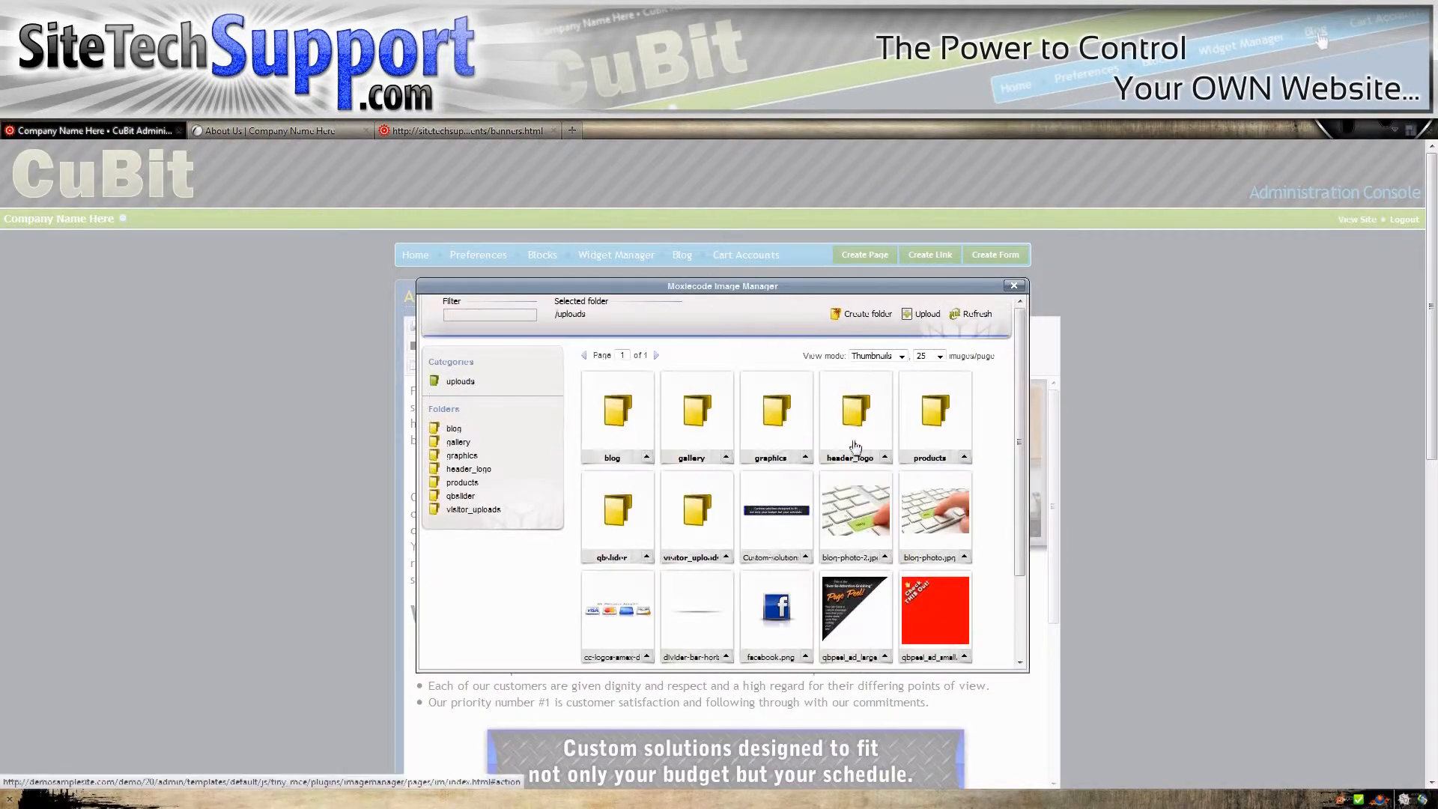
left_click(700, 618)
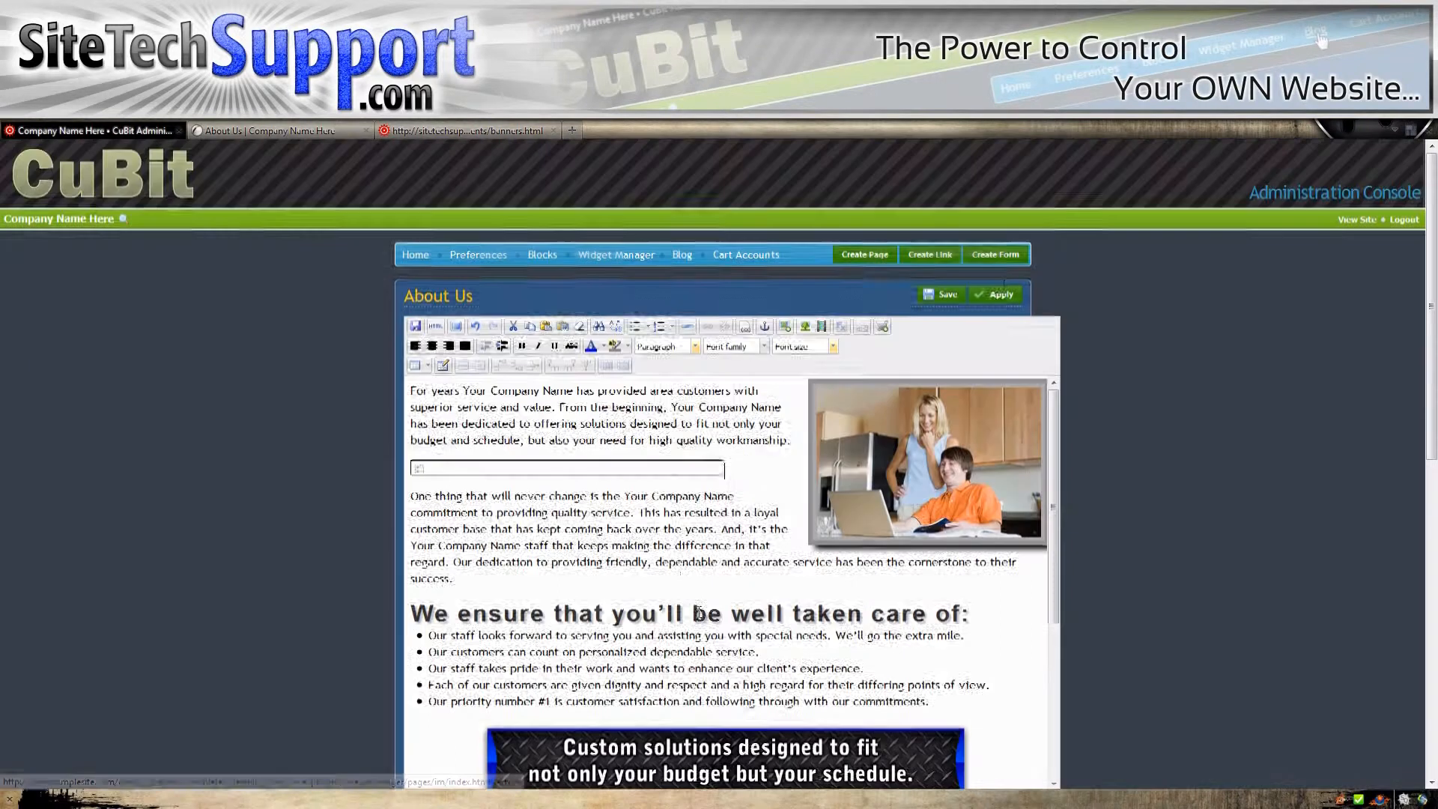
Try centering the divider bar below the first paragraph, and undo the centering
left_click(633, 470)
left_click(733, 472)
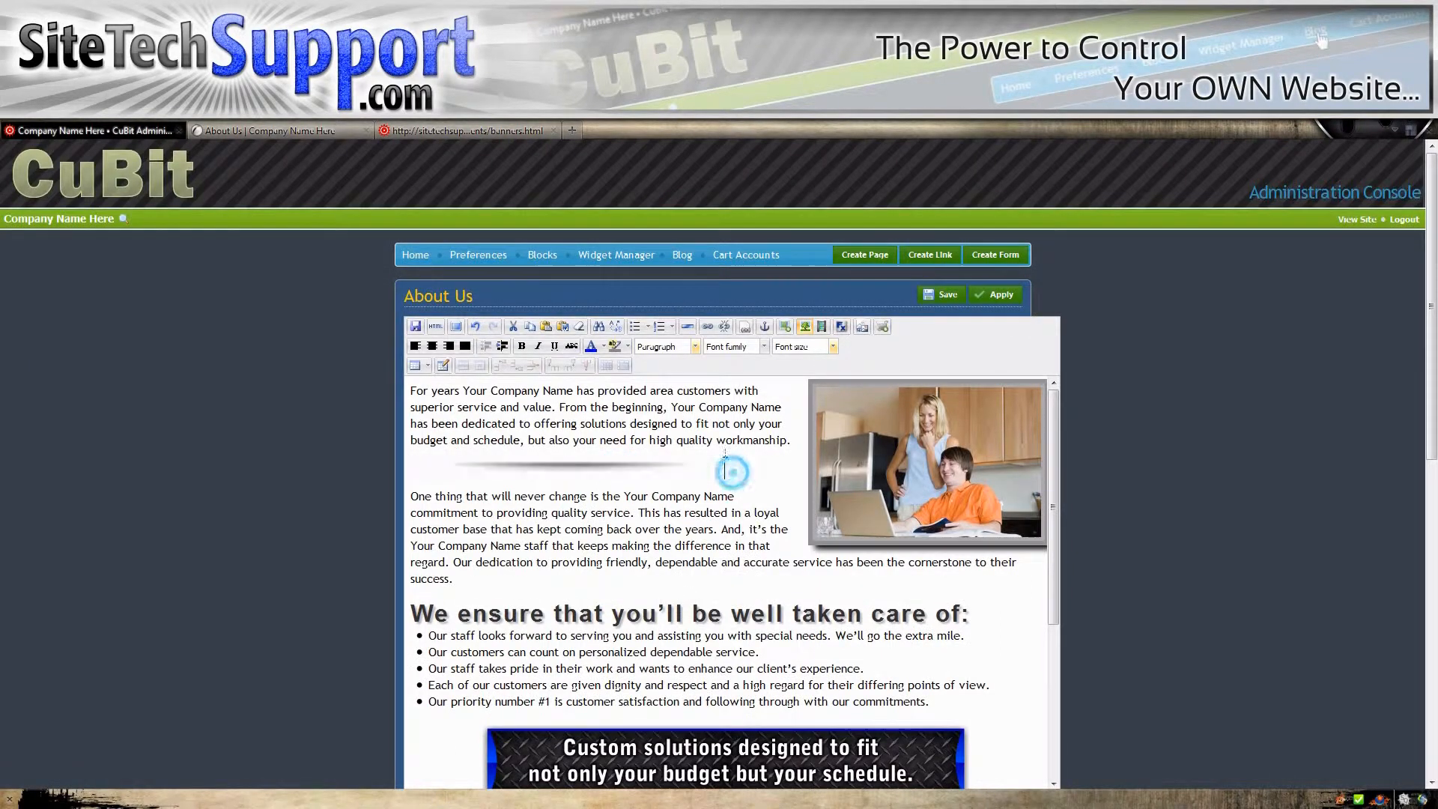
left_click(432, 348)
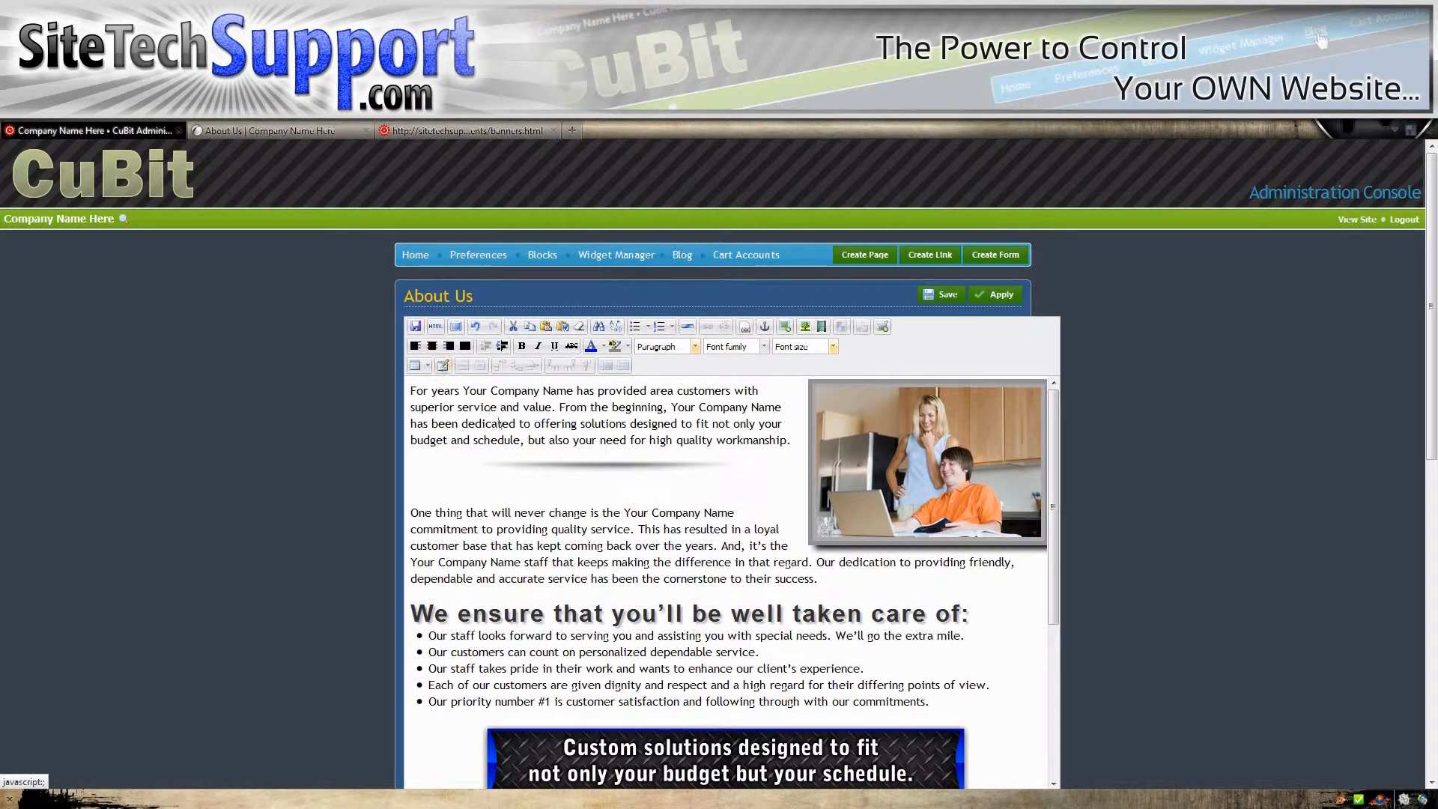
key("BackSpace")
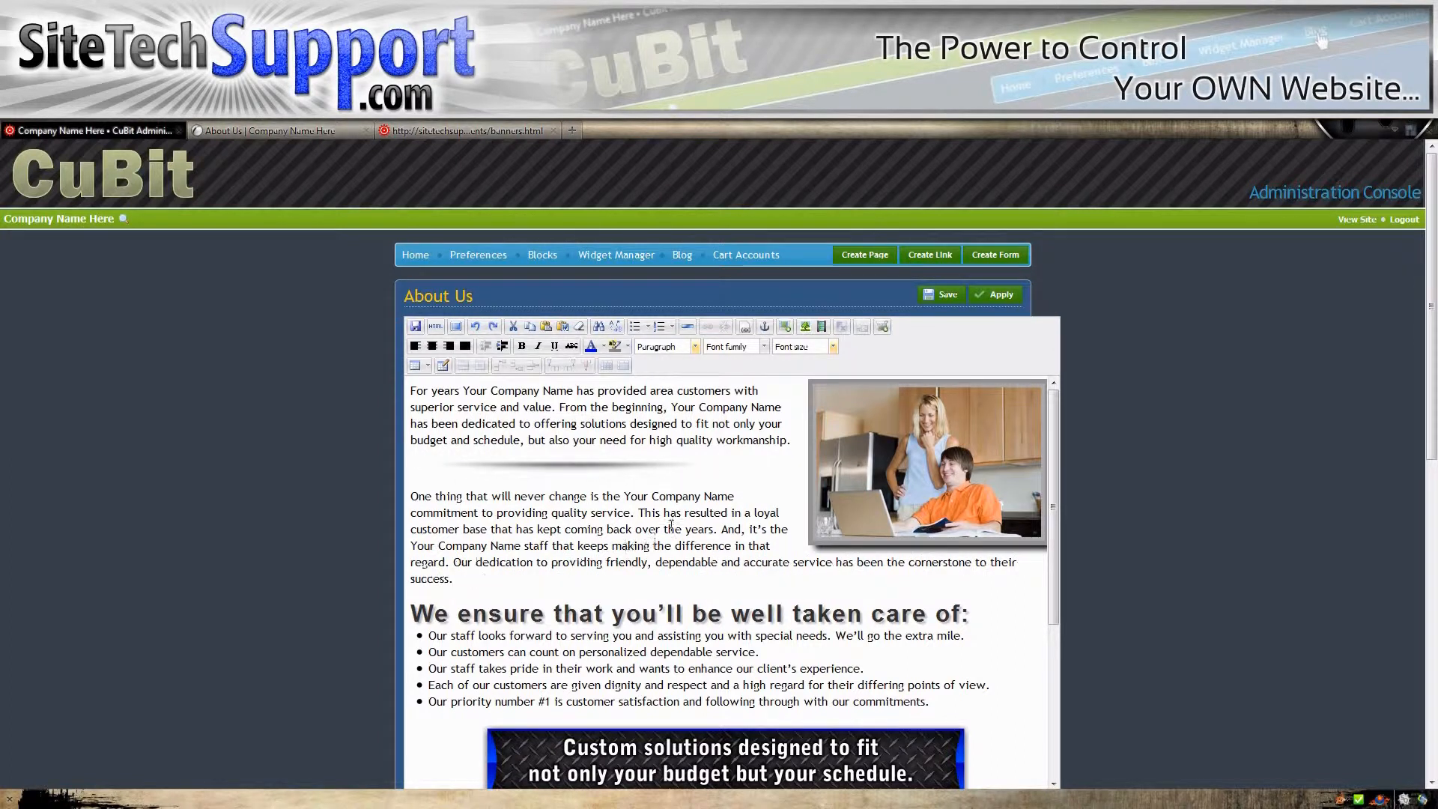
Stretch the divider bar so it spans the full width of the text beside the photo
left_click(663, 466)
left_click_drag(723, 468, 789, 477)
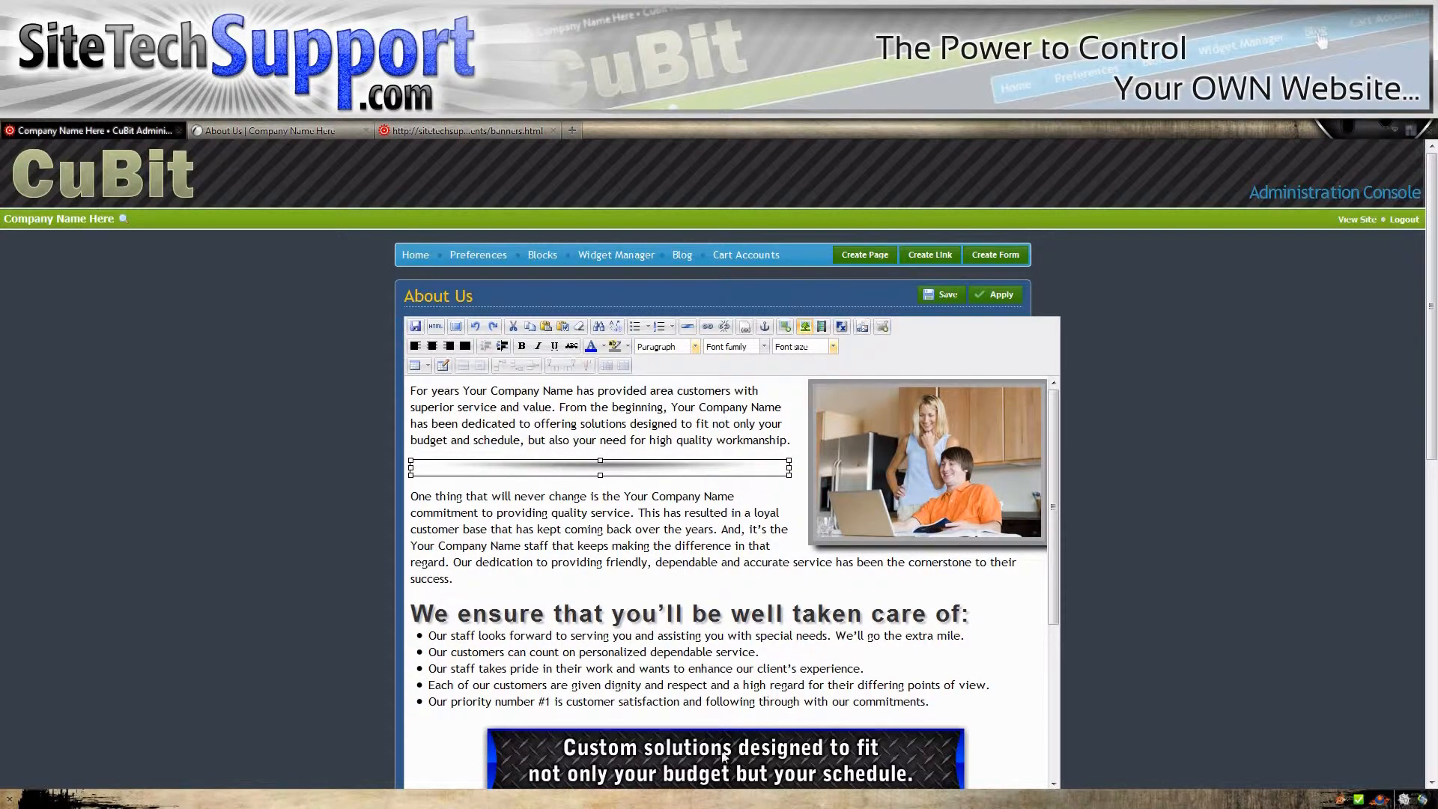
left_click(633, 501)
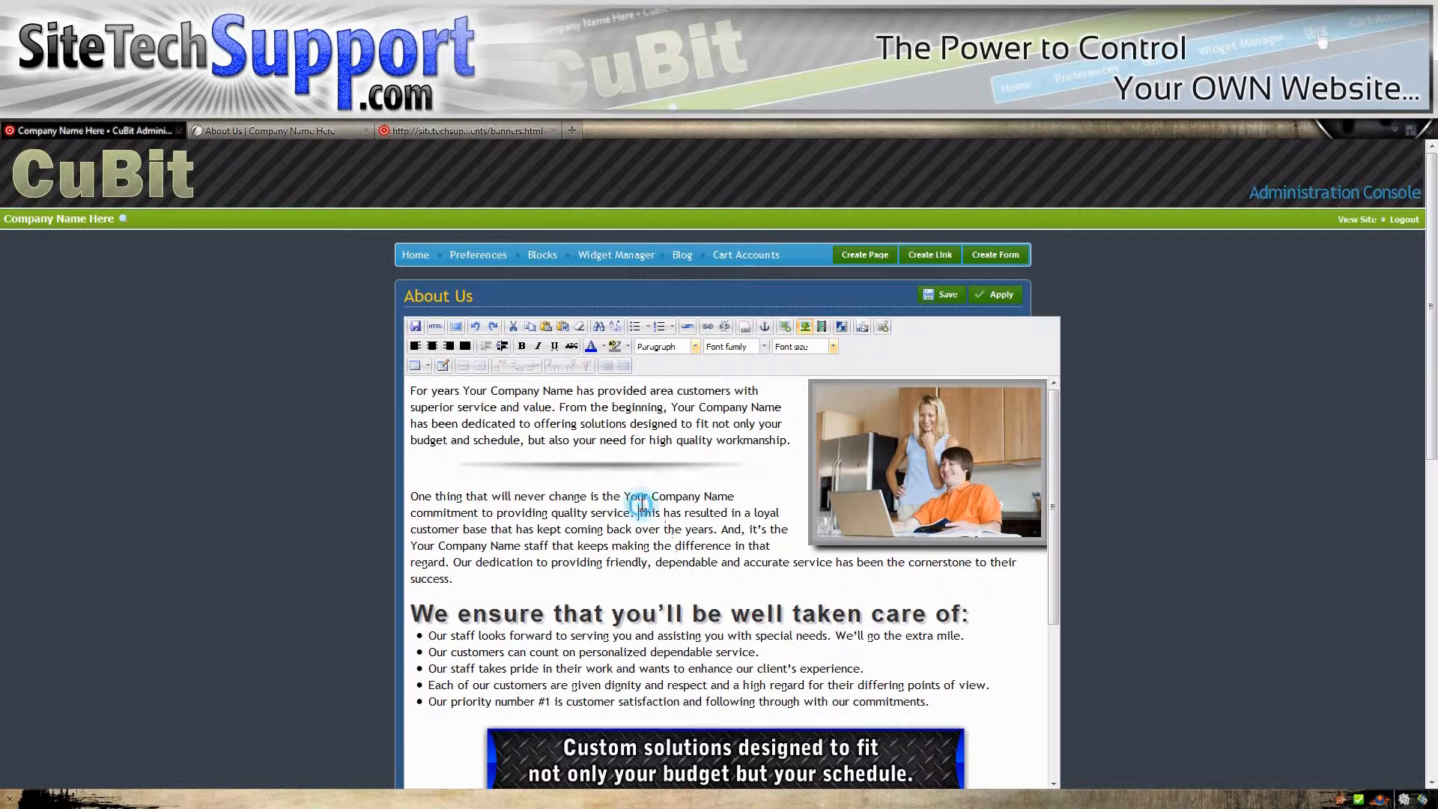
left_click(619, 470)
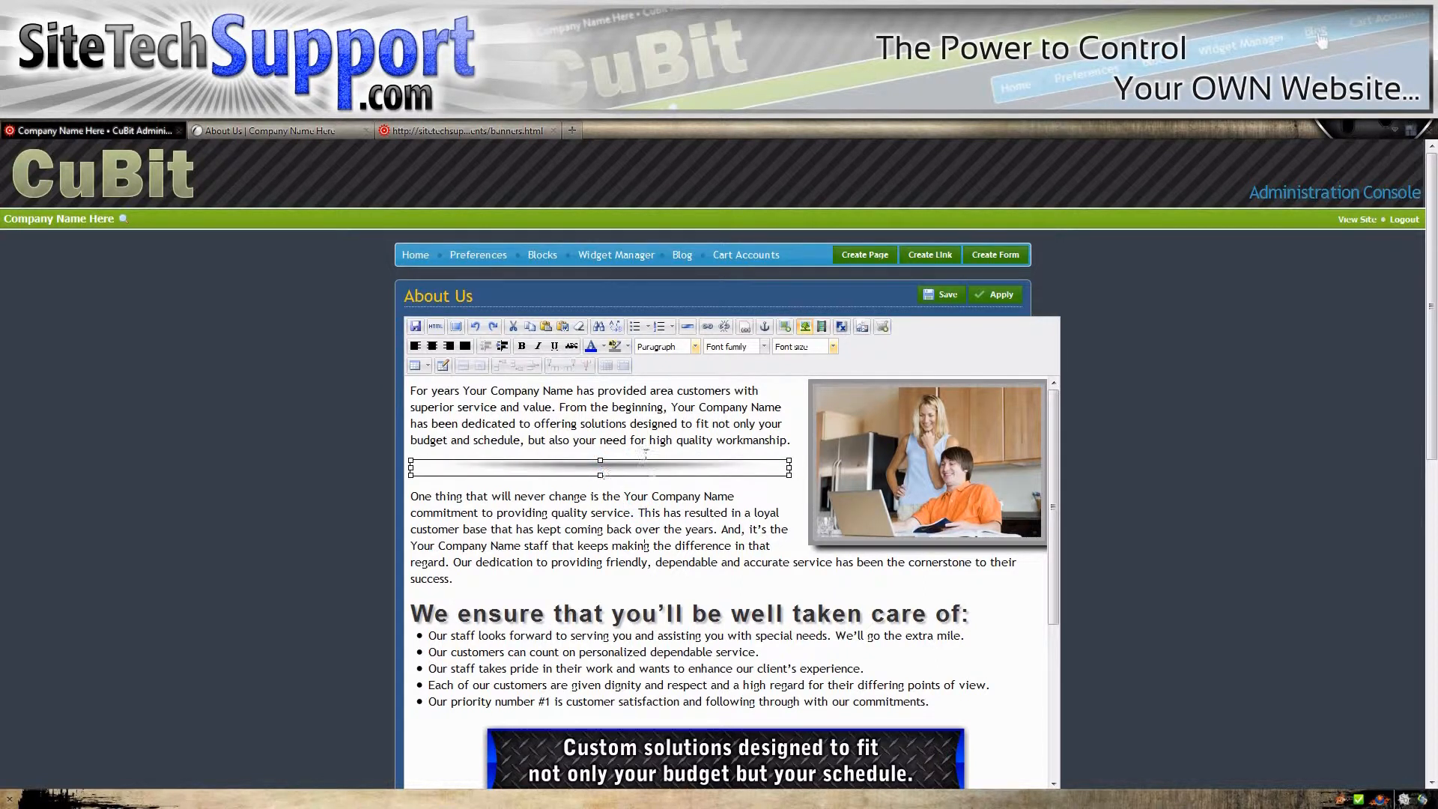
Apply the About Us page changes and reload the live About Us page
left_click(996, 295)
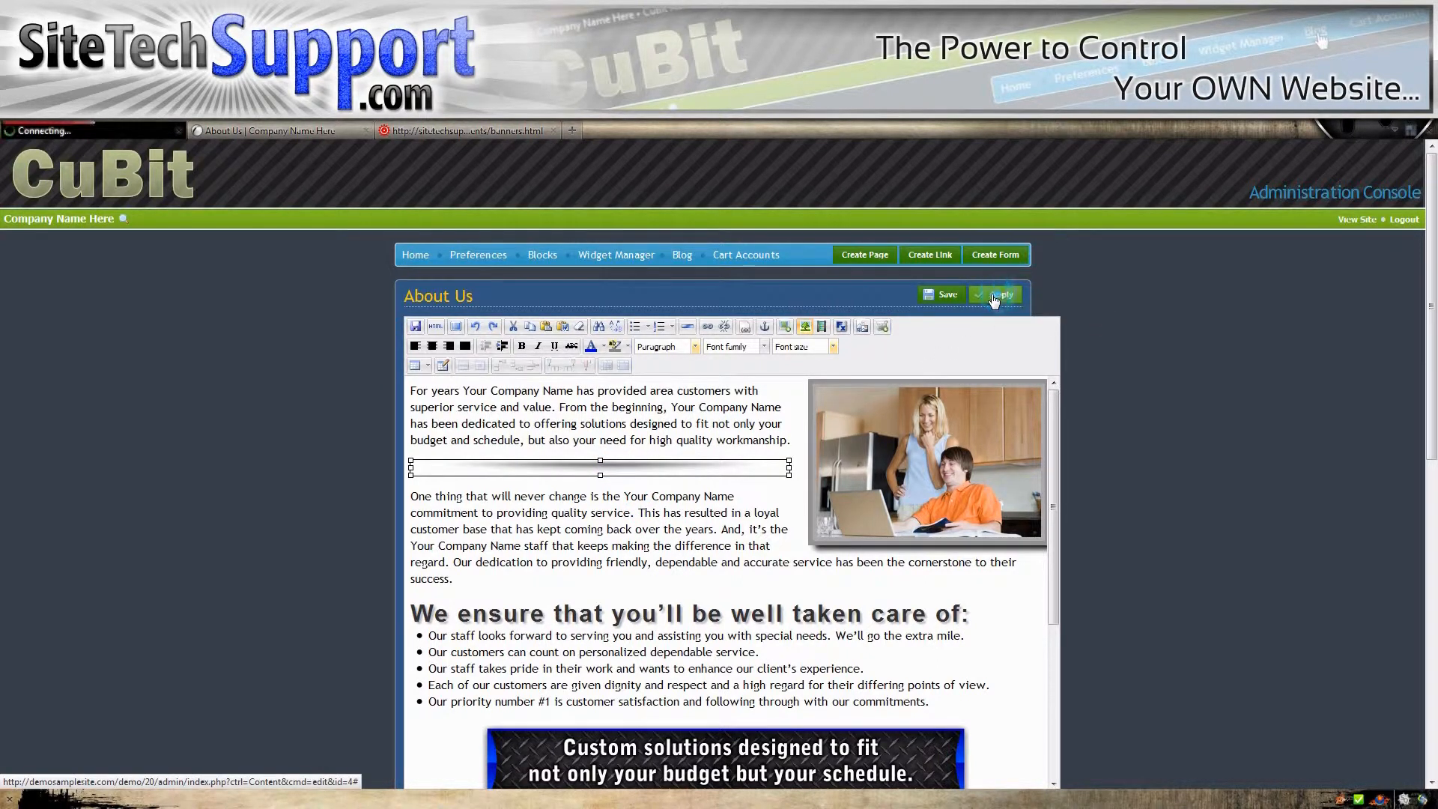
left_click(308, 132)
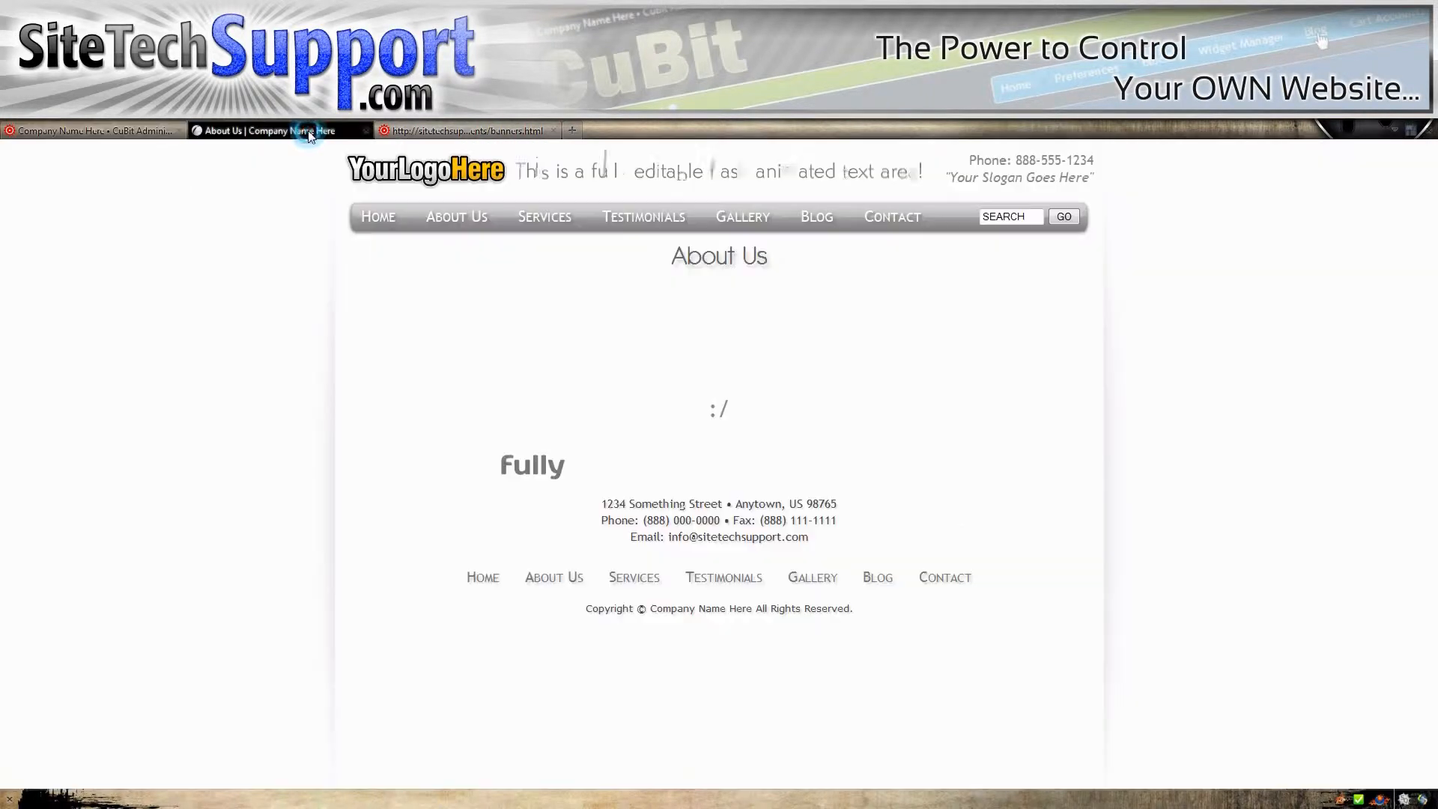
left_click(152, 128)
left_click(246, 132)
key("F5")
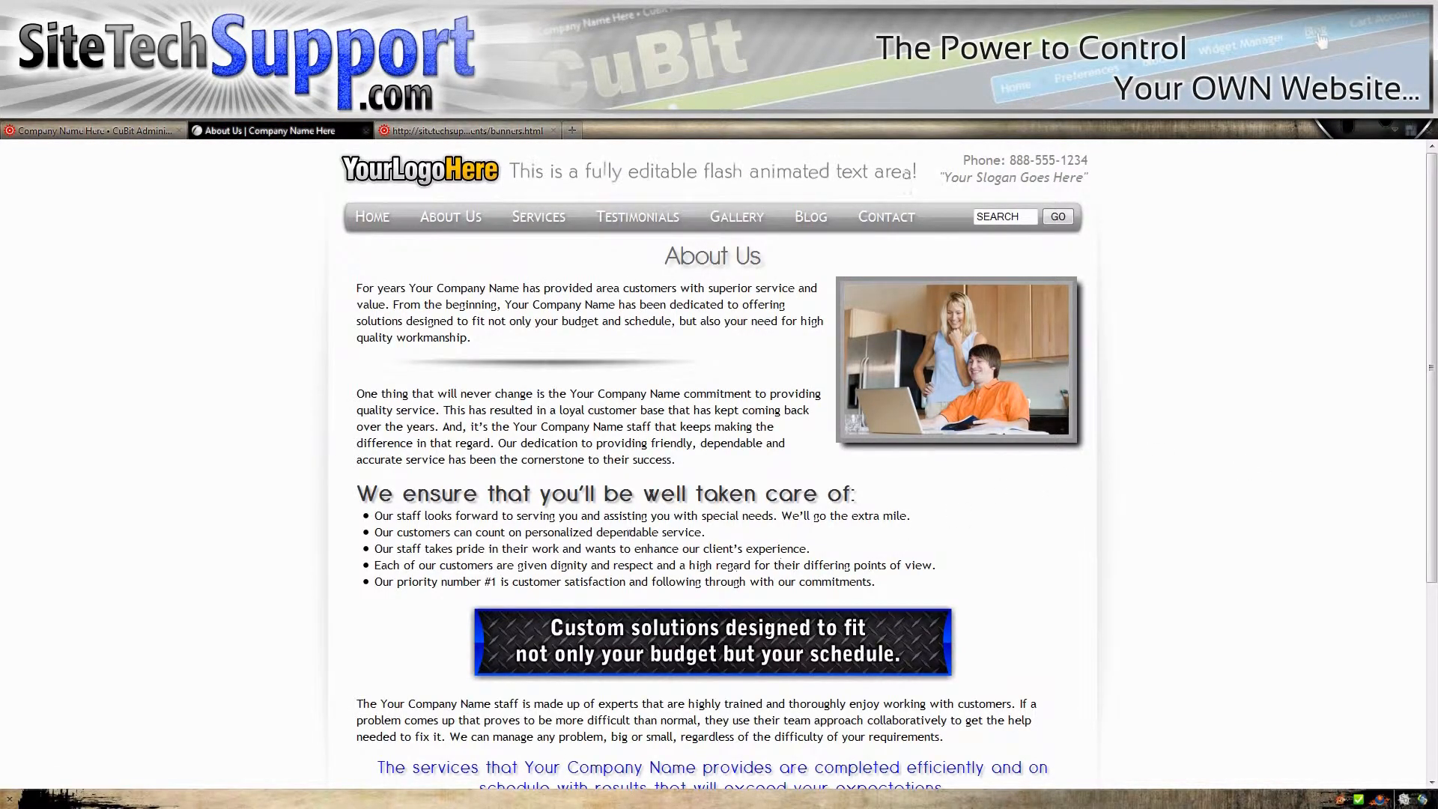
View the enlarged version of the photo from the live About Us page and close its pop-up window
left_click(611, 528)
left_click(1181, 357)
left_click(987, 341)
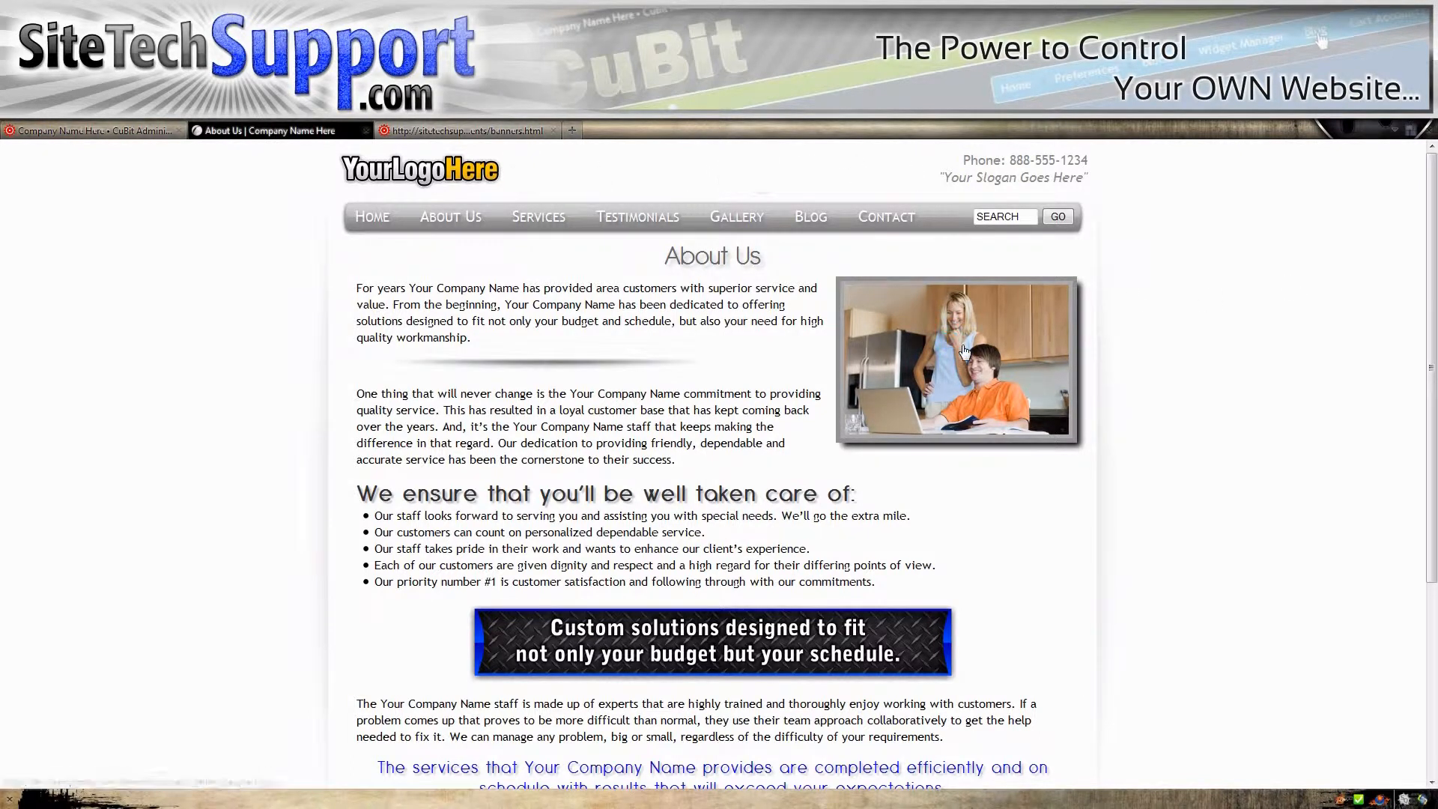
left_click_drag(1437, 264, 384, 266)
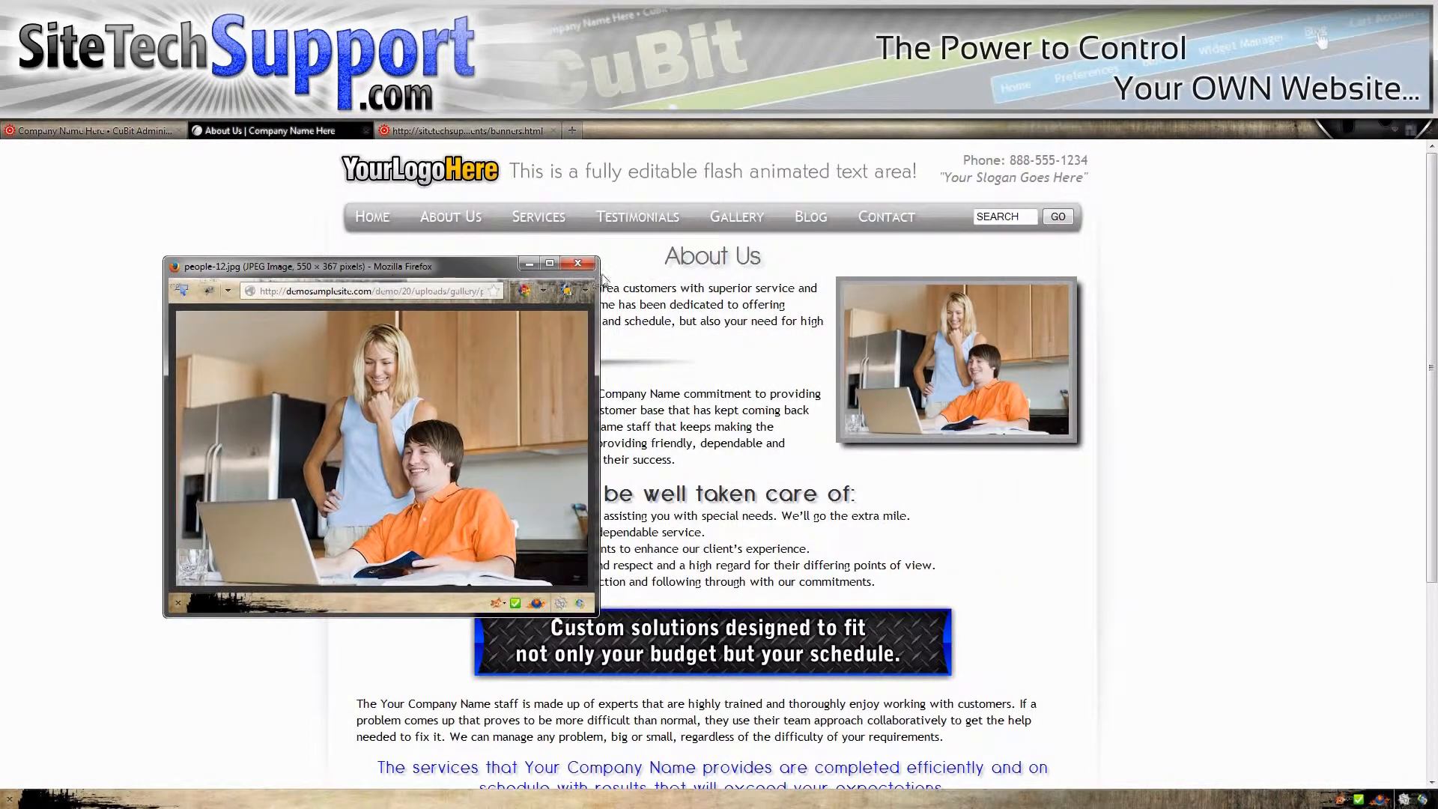
left_click(578, 265)
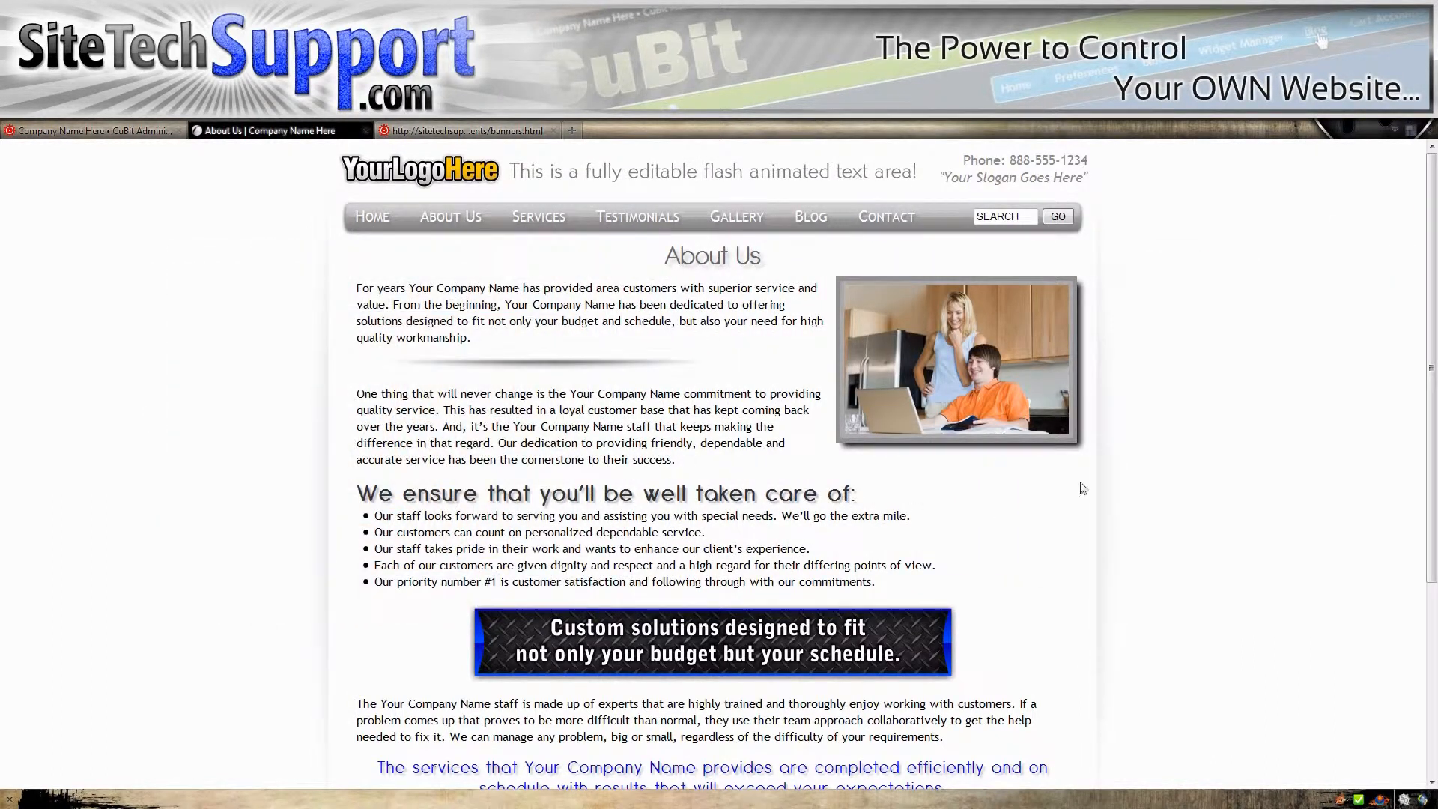
Review the live About Us page's heading, bulleted list, banner and blue centered text
scroll(1166, 492, "down", 4)
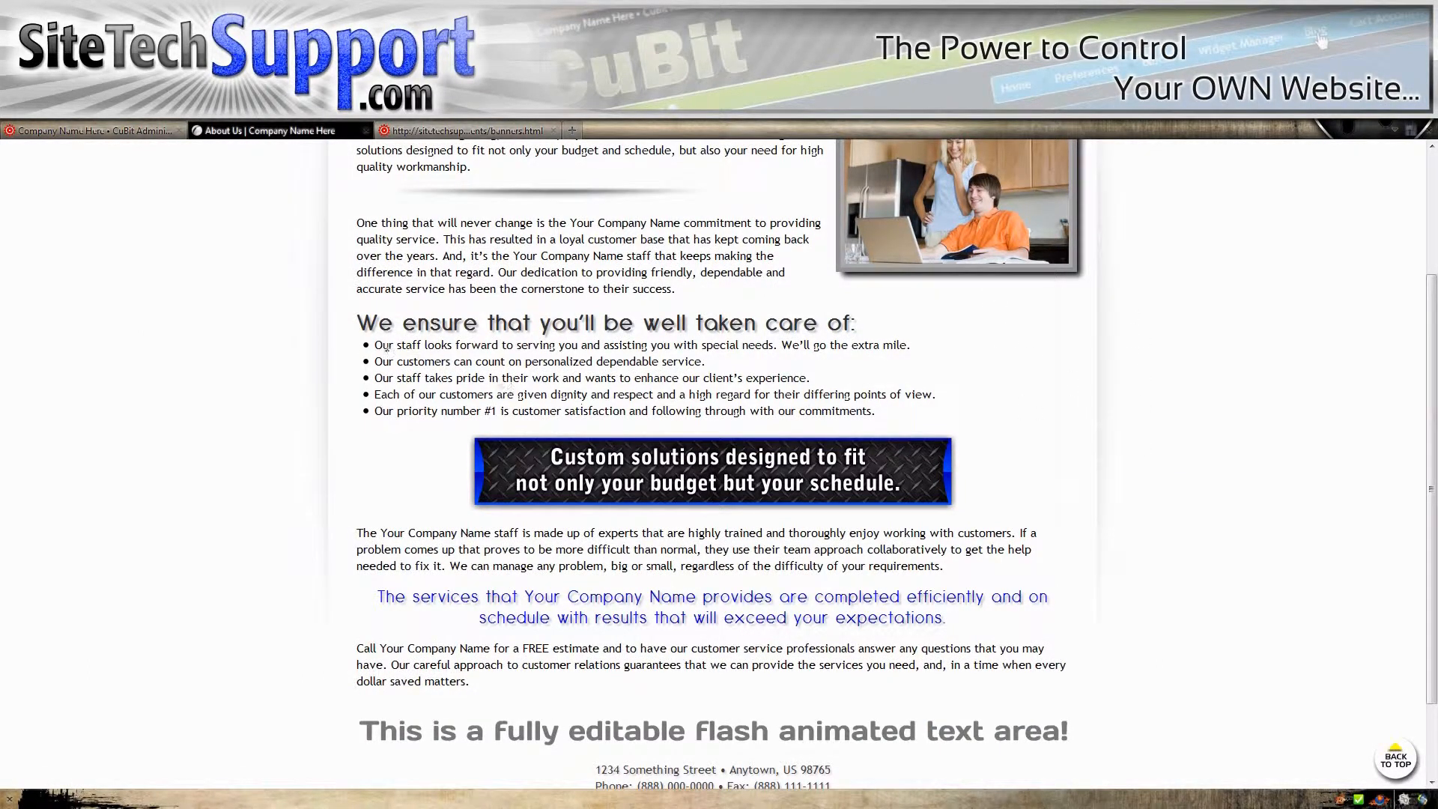
left_click_drag(399, 320, 571, 323)
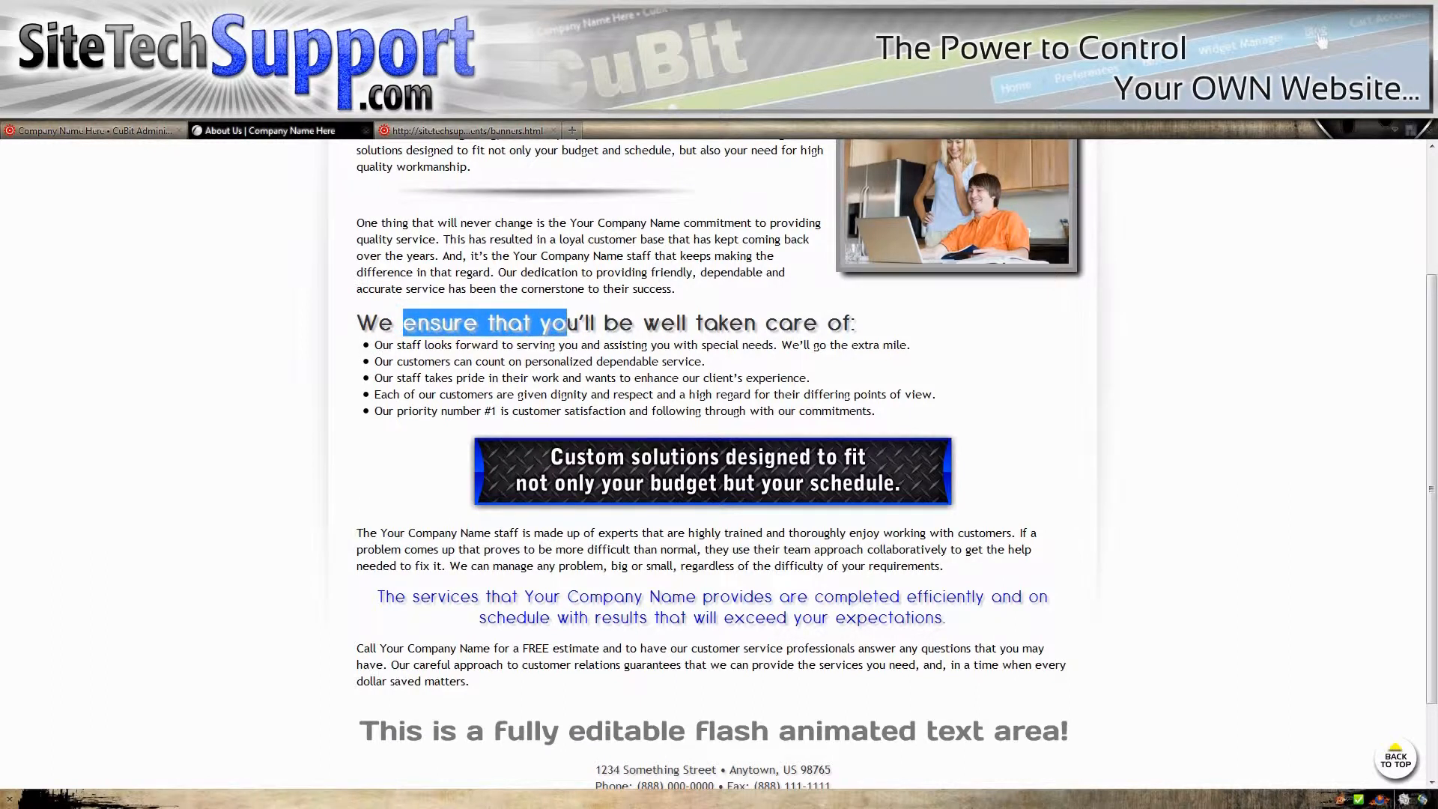
left_click(632, 318)
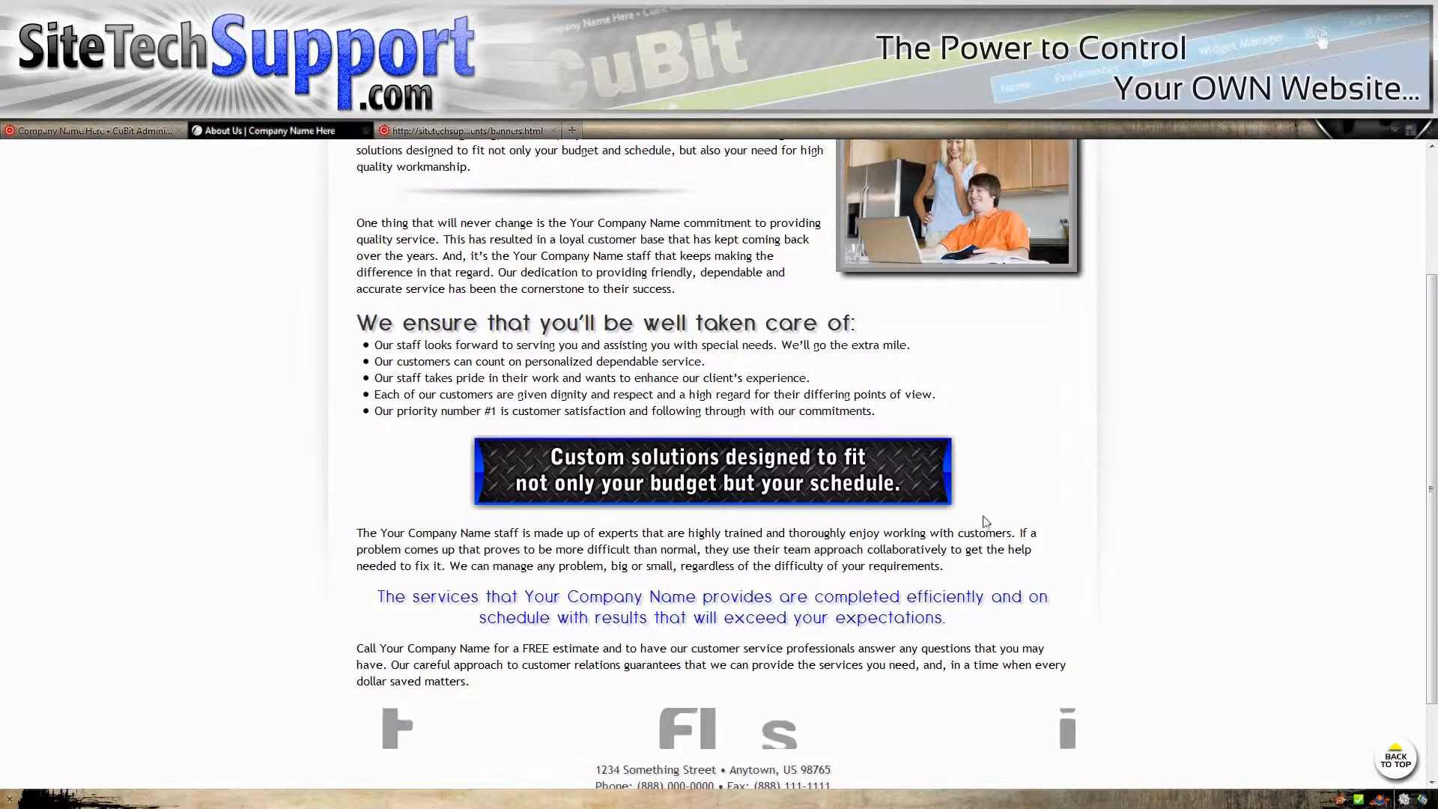
left_click_drag(579, 597, 671, 616)
left_click(783, 599)
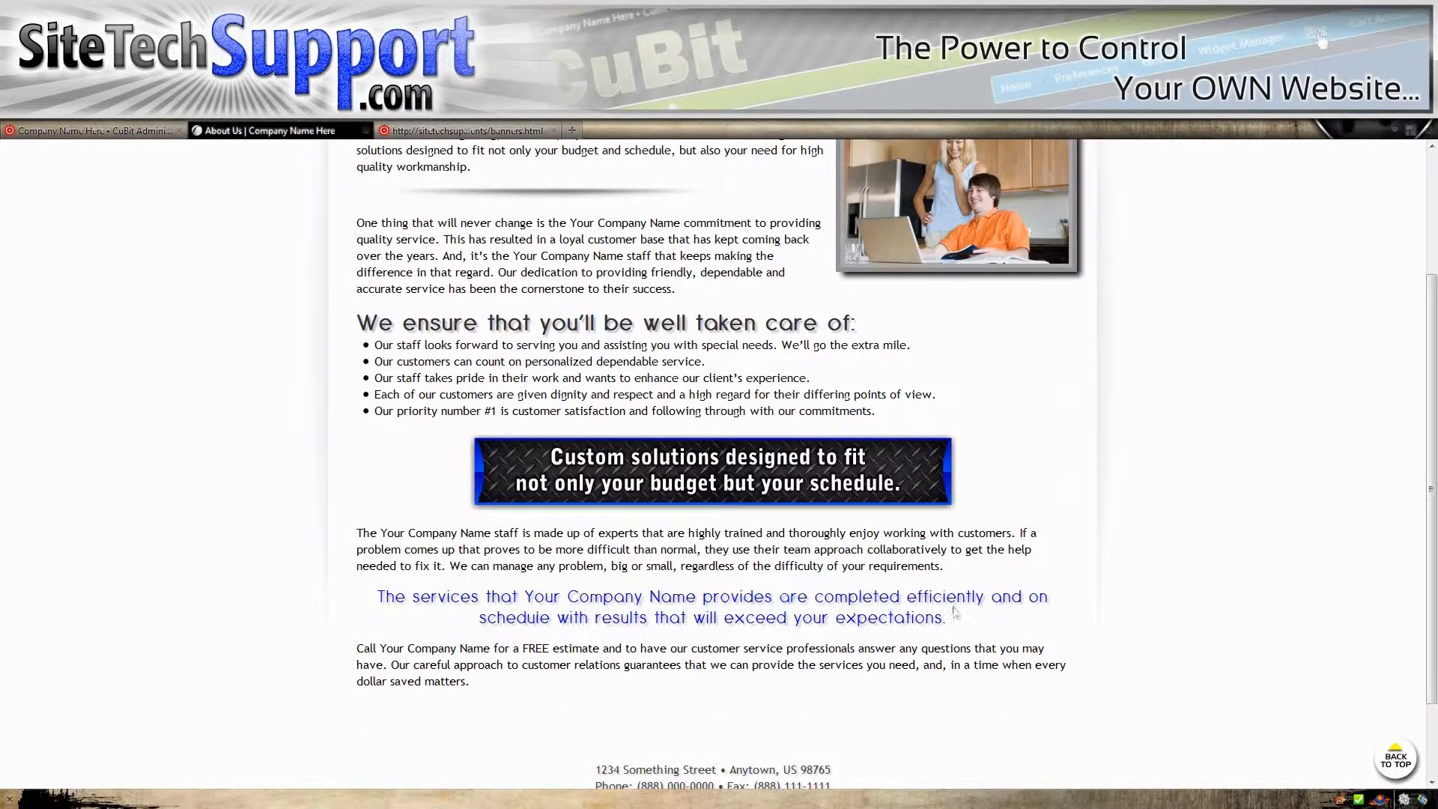
scroll(1131, 528, "up", 3)
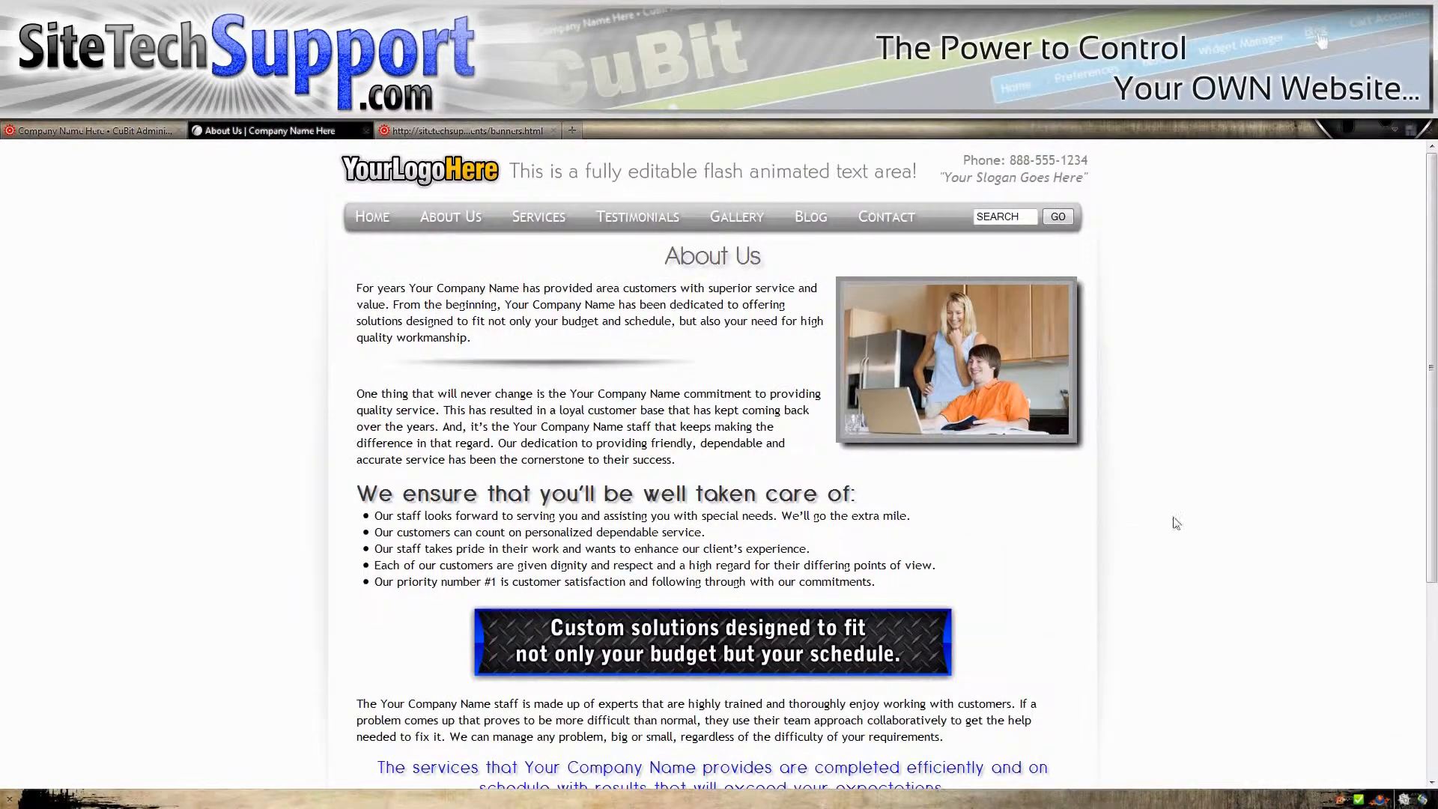
scroll(1187, 496, "down", 2)
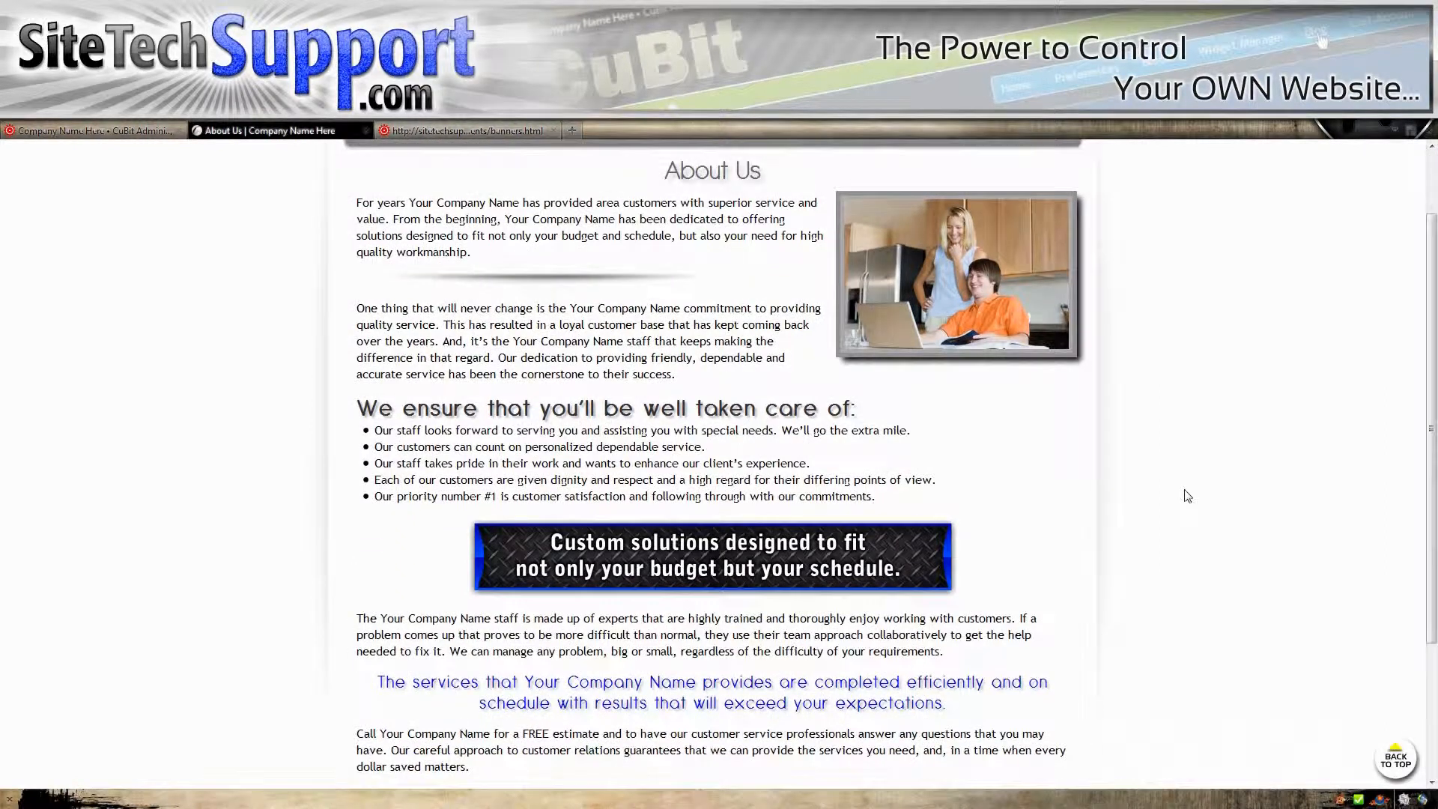